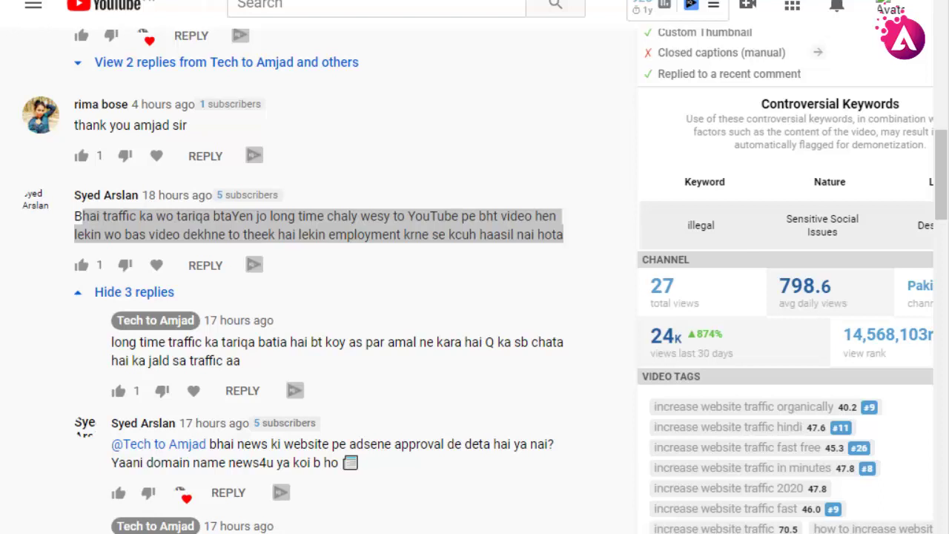
Step: Review the AJK Khan Academy blog's overview stats in Blogger, highlighting last month's pageviews and checking the traffic sources
scroll(792, 281, up, 1)
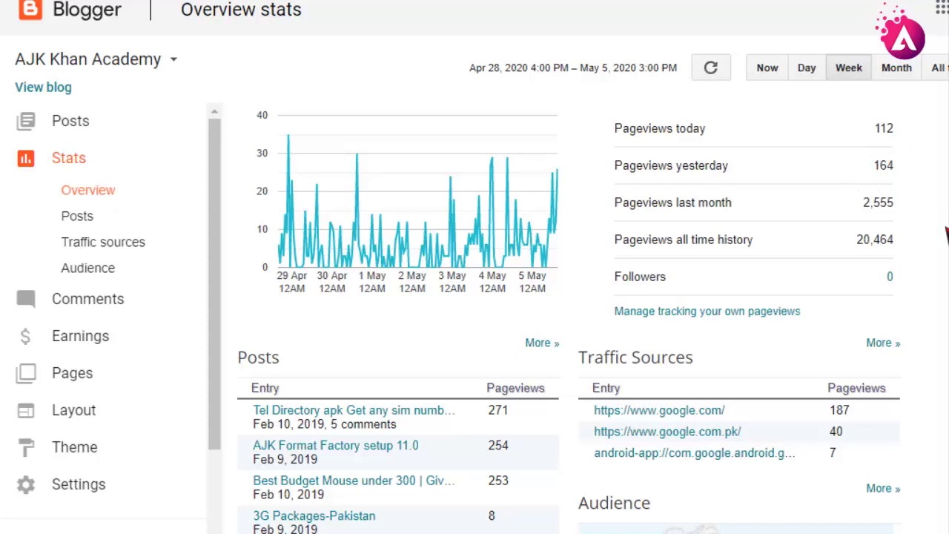
drag(910, 178, 883, 128)
click(924, 219)
double_click(878, 202)
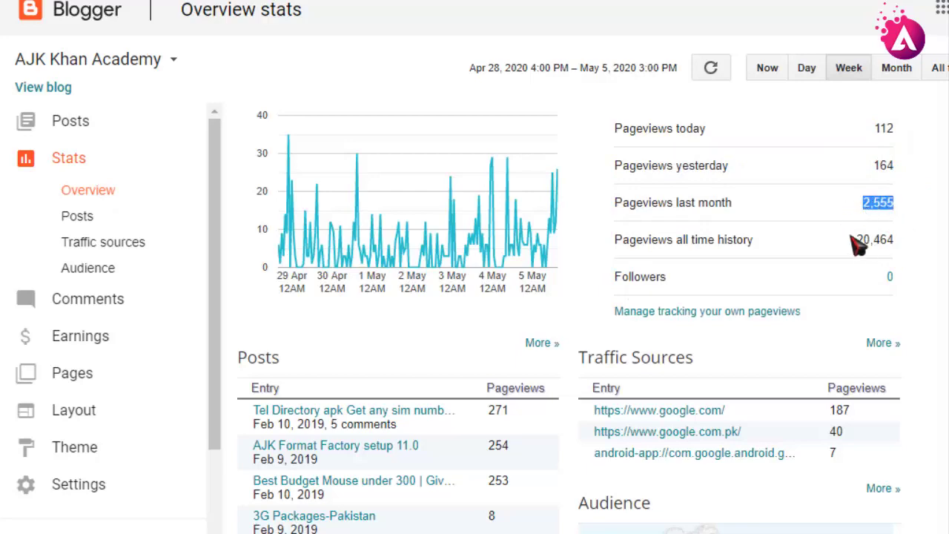
scroll(838, 255, down, 2)
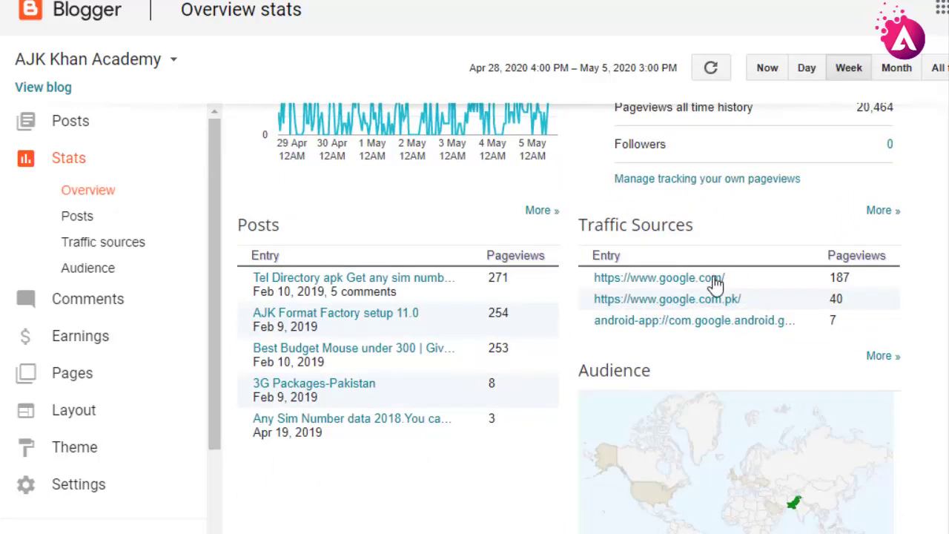
scroll(715, 281, up, 2)
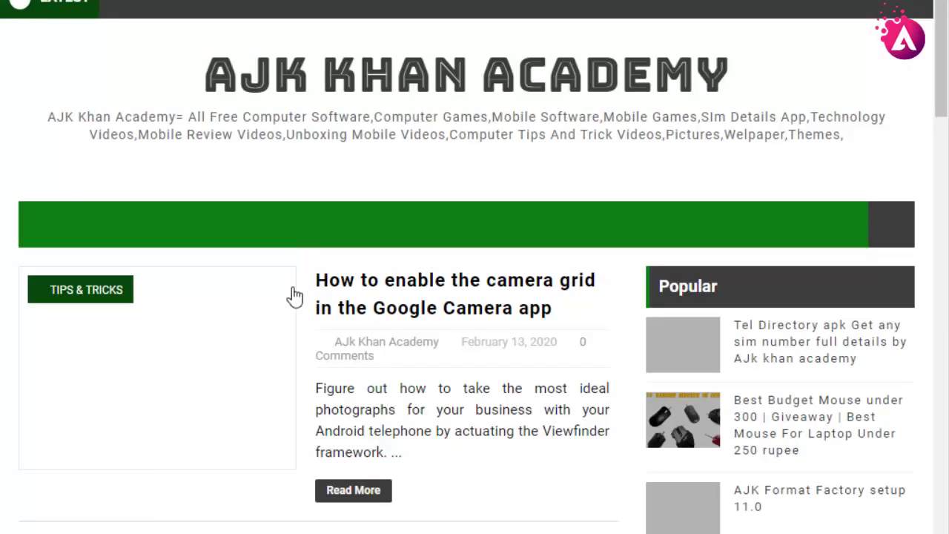
Step: Browse the published posts on the AJK Khan Academy blog's homepage
scroll(295, 295, down, 15)
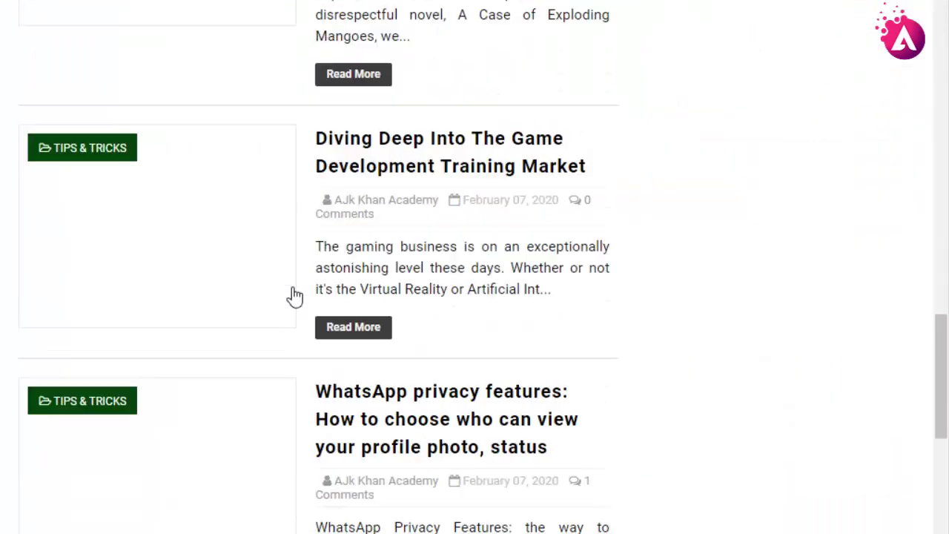
scroll(294, 295, down, 7)
scroll(299, 295, up, 5)
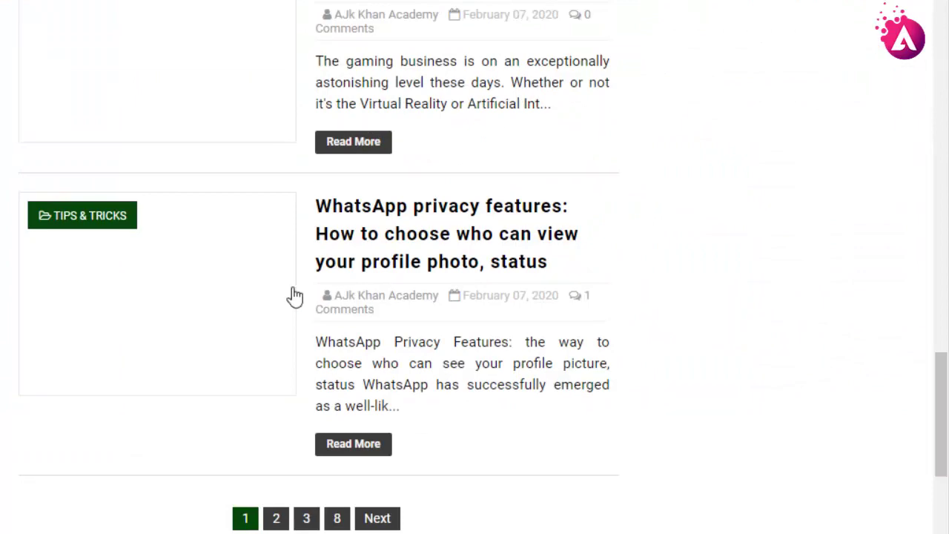
scroll(294, 295, up, 3)
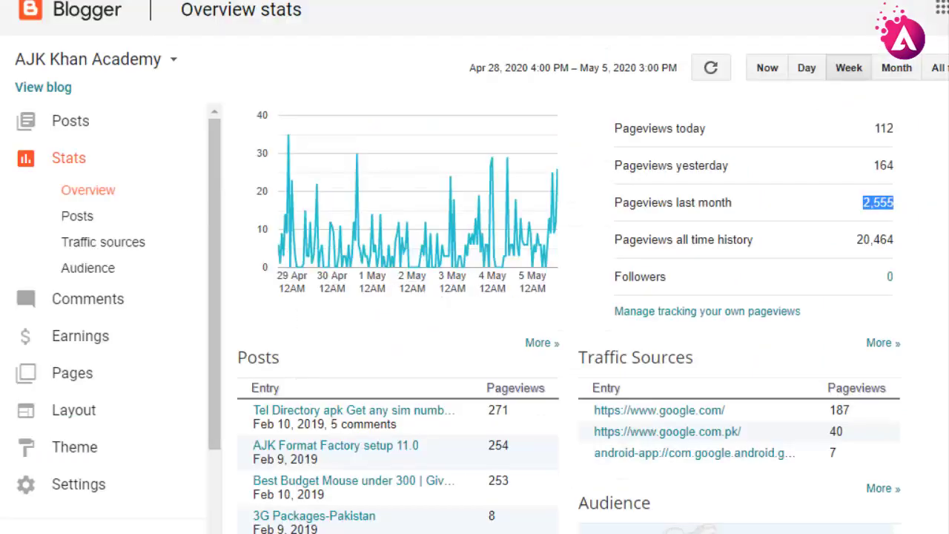
Step: Return to Blogger's overview stats and open the Tel Directory apk post from the list of most viewed posts
mouse_move(402, 258)
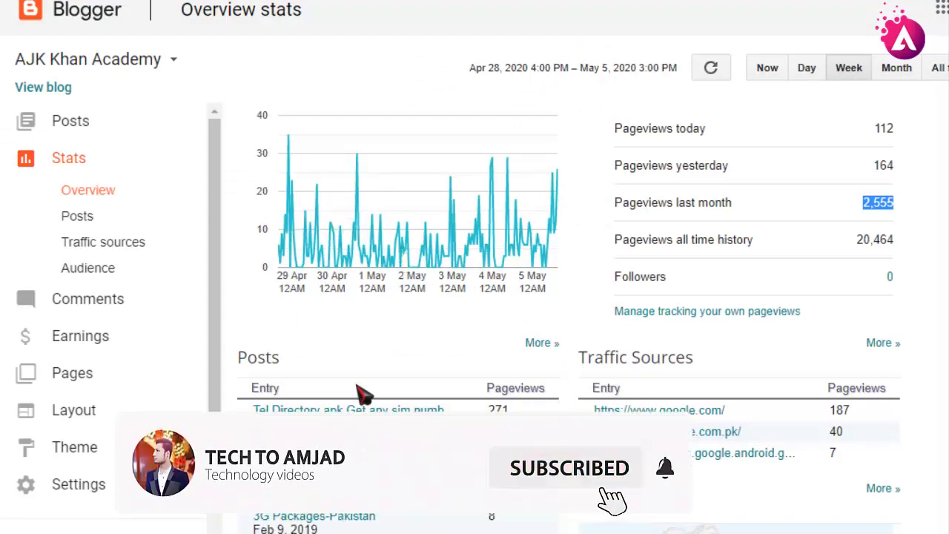
scroll(360, 385, down, 3)
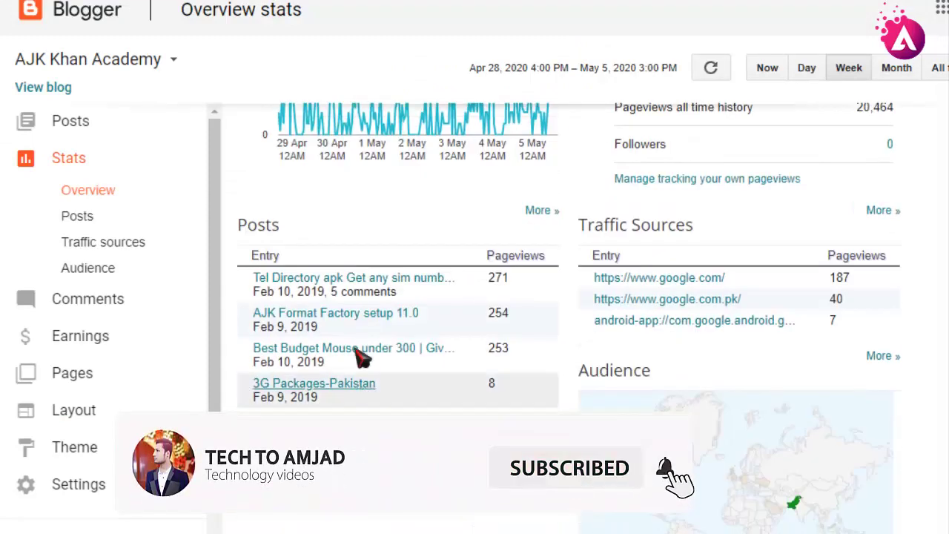
right_click(326, 280)
key(Escape)
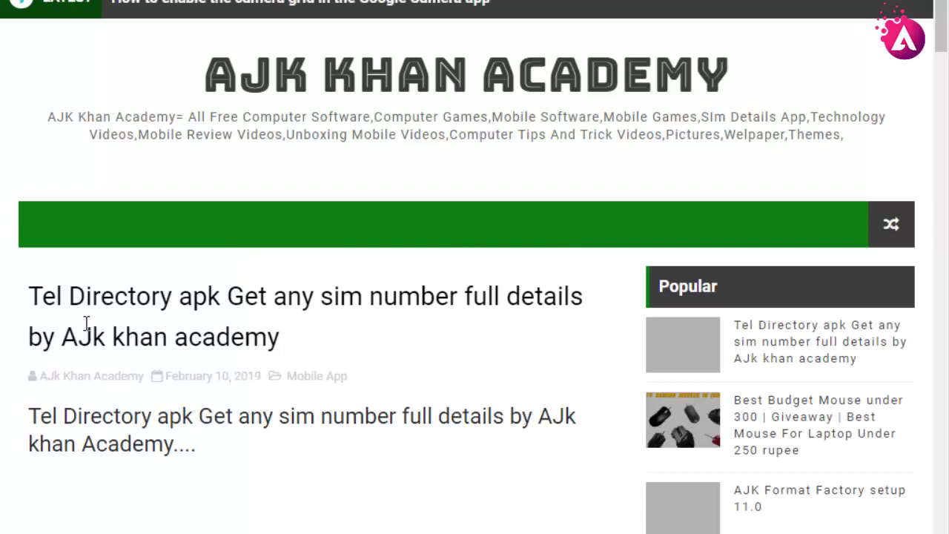
Step: Read through the Tel Directory apk article from its title down to the section with the app download link
drag(33, 296, 216, 285)
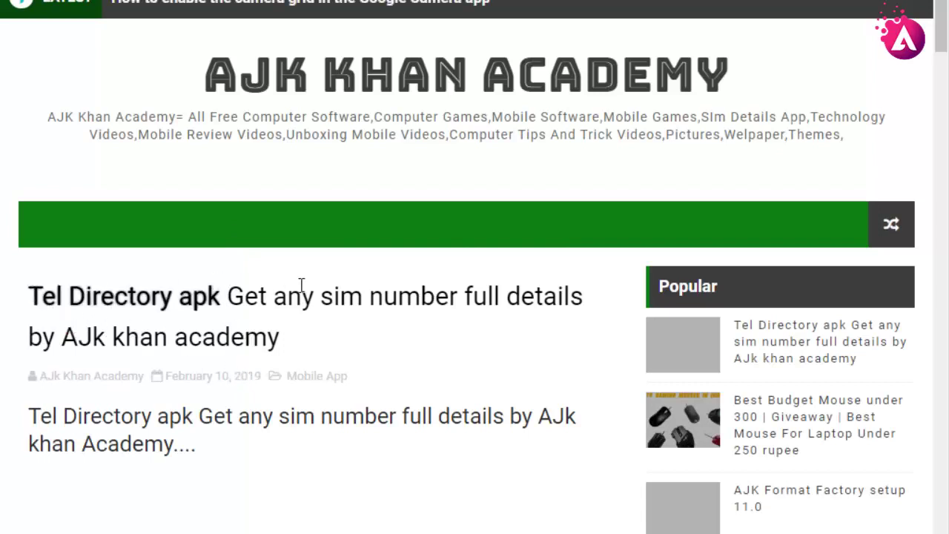
scroll(389, 377, down, 5)
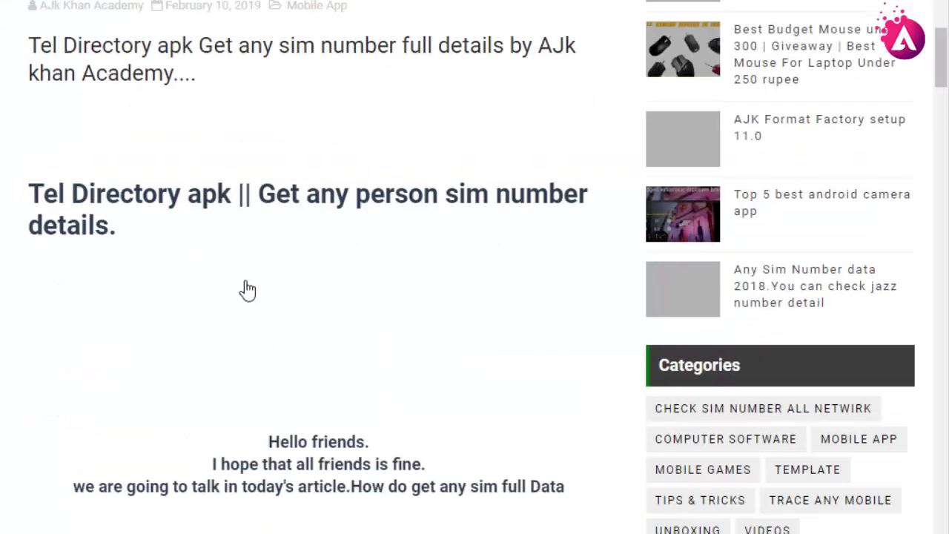
scroll(248, 289, down, 10)
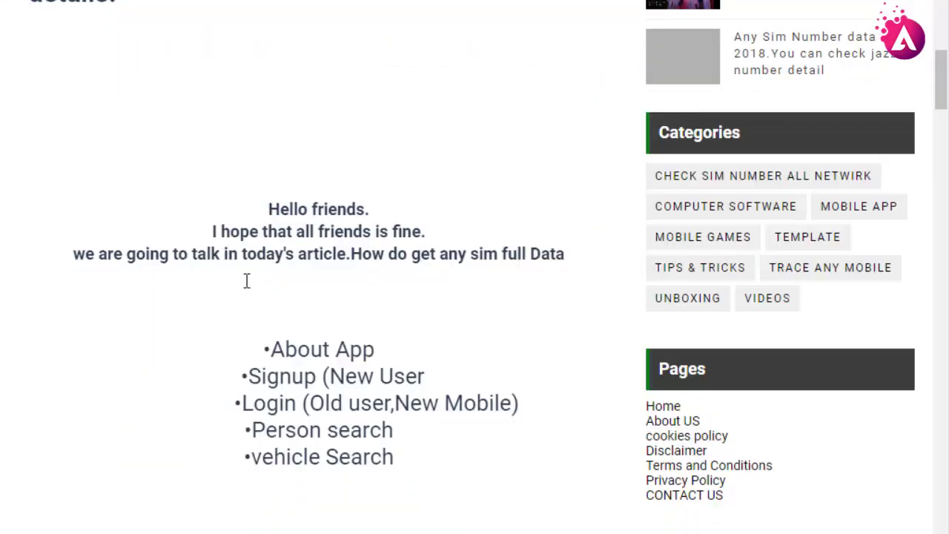
scroll(267, 263, down, 10)
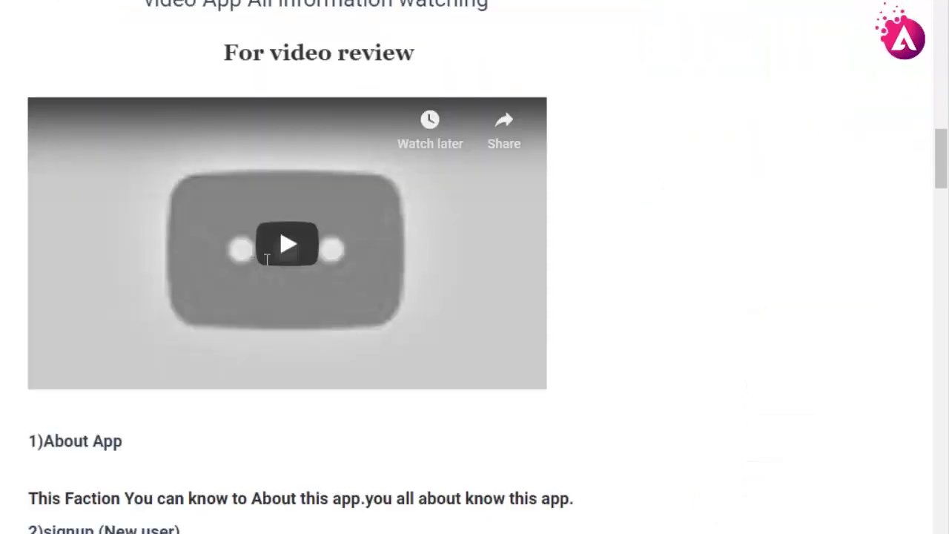
scroll(143, 312, down, 5)
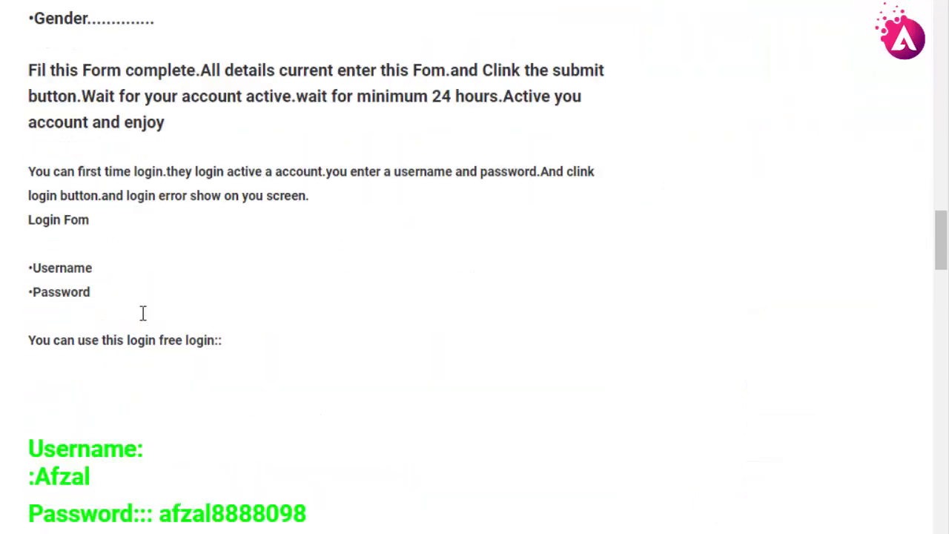
scroll(317, 316, down, 10)
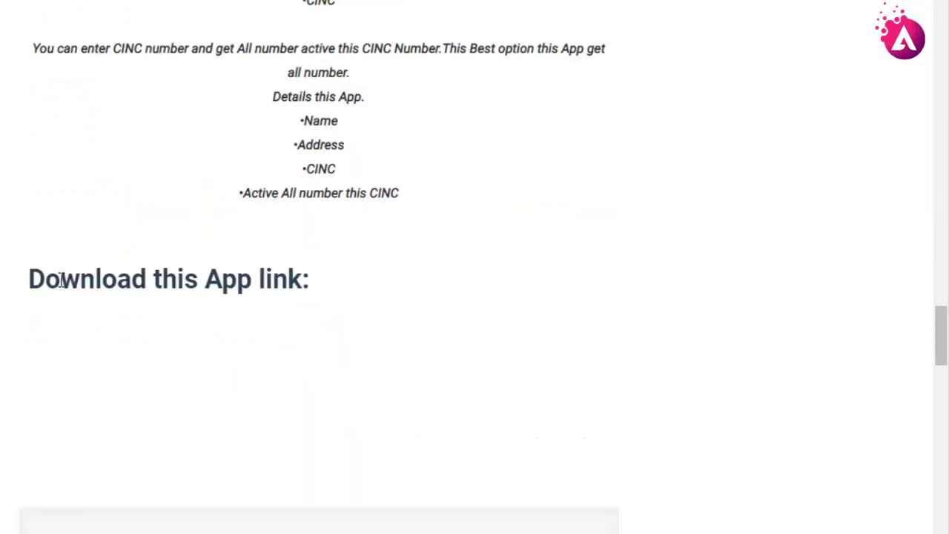
drag(37, 282, 213, 274)
click(161, 290)
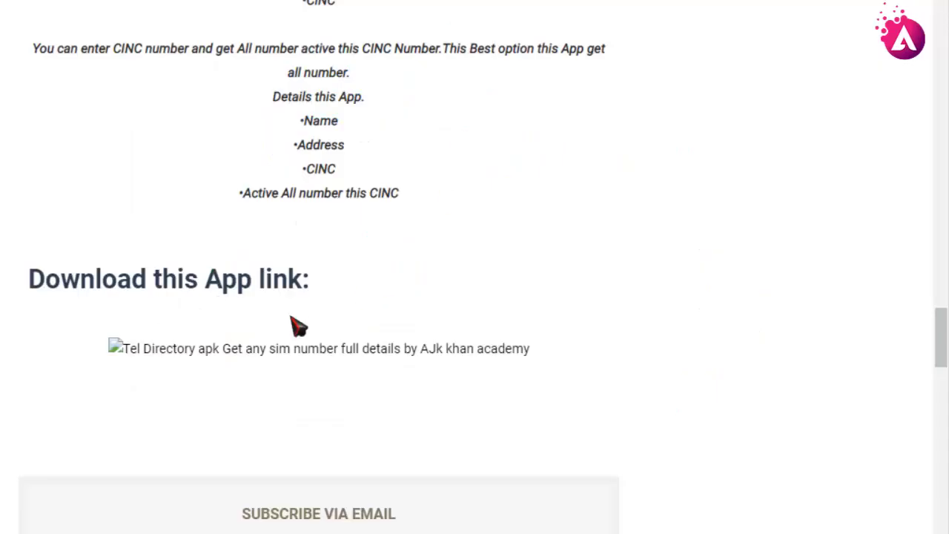
Step: Look over the article's download section and go back through its content up to the title
scroll(381, 360, down, 2)
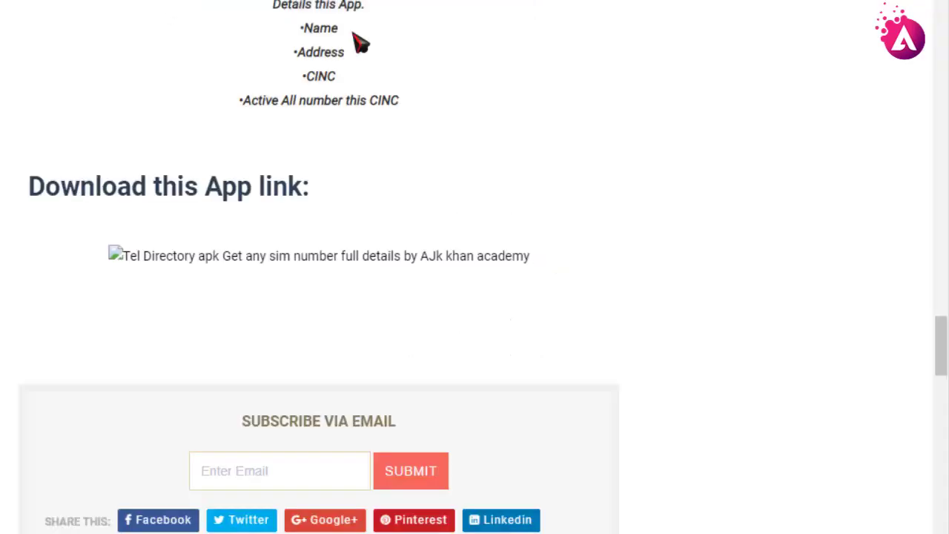
scroll(282, 333, up, 3)
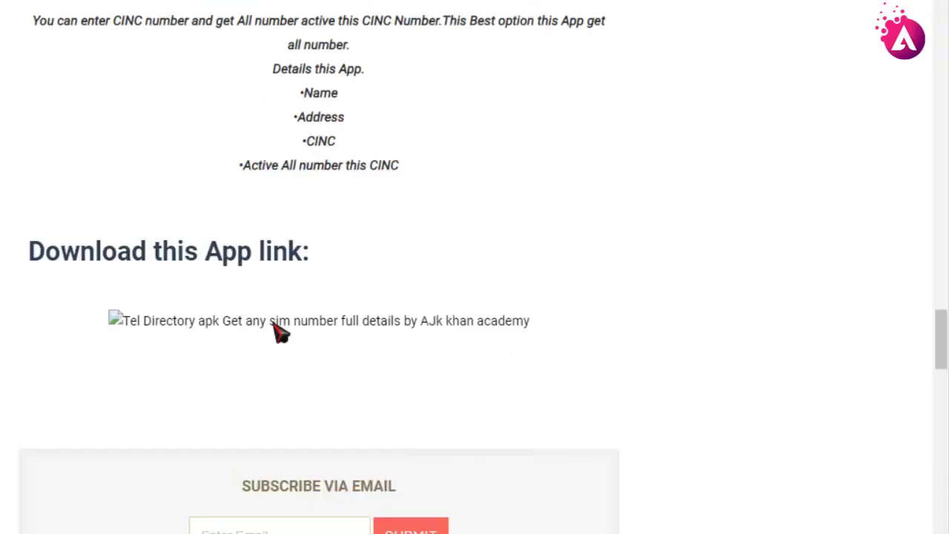
scroll(308, 280, up, 15)
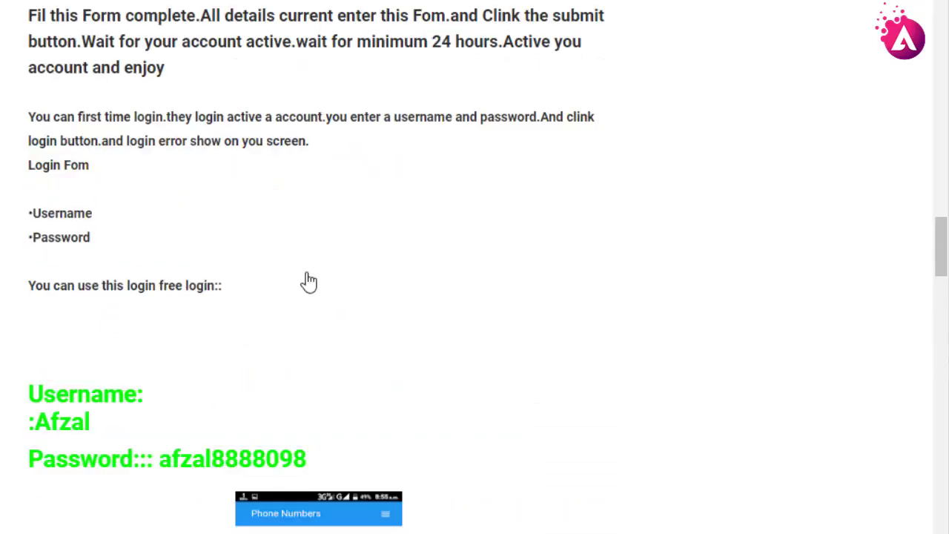
scroll(308, 280, up, 5)
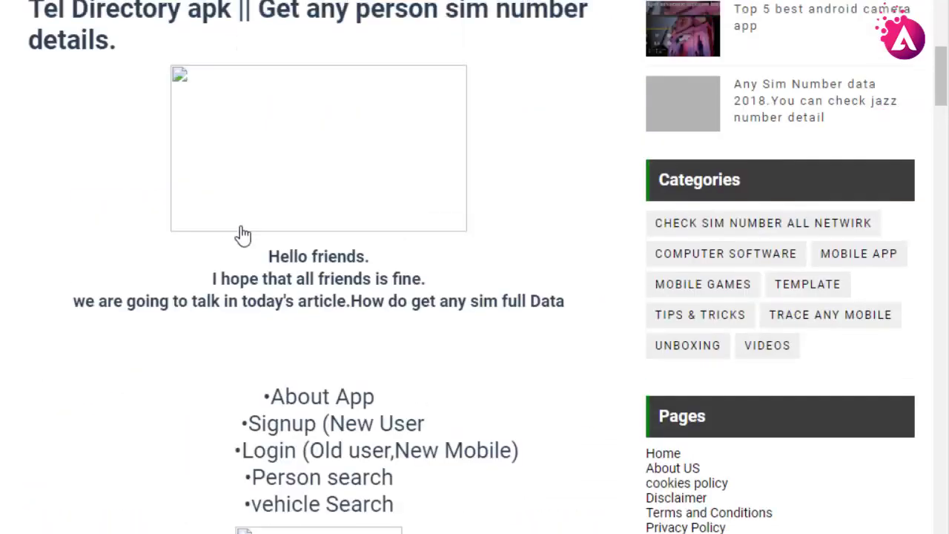
scroll(268, 220, up, 2)
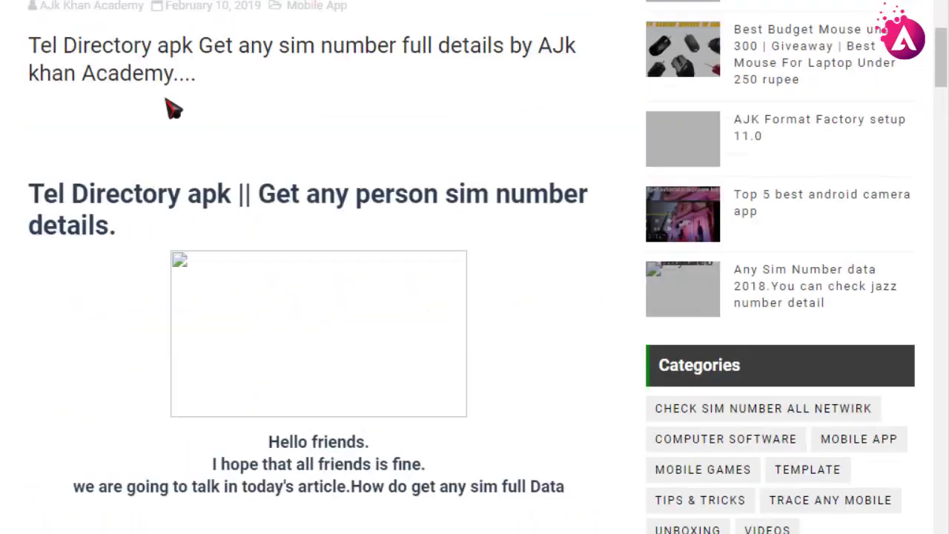
scroll(261, 199, up, 3)
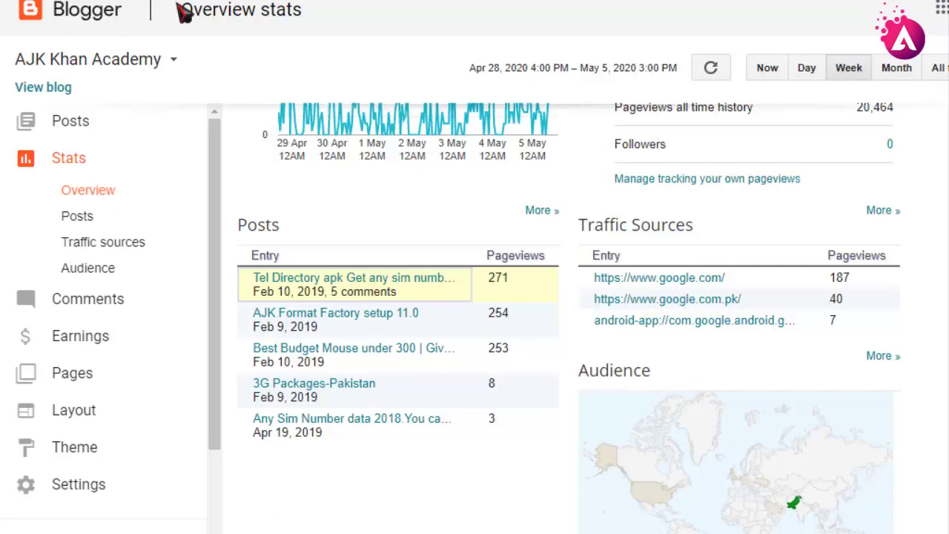
Step: Open Blogger's form for creating a new blog and place the cursor in its title field
click(127, 60)
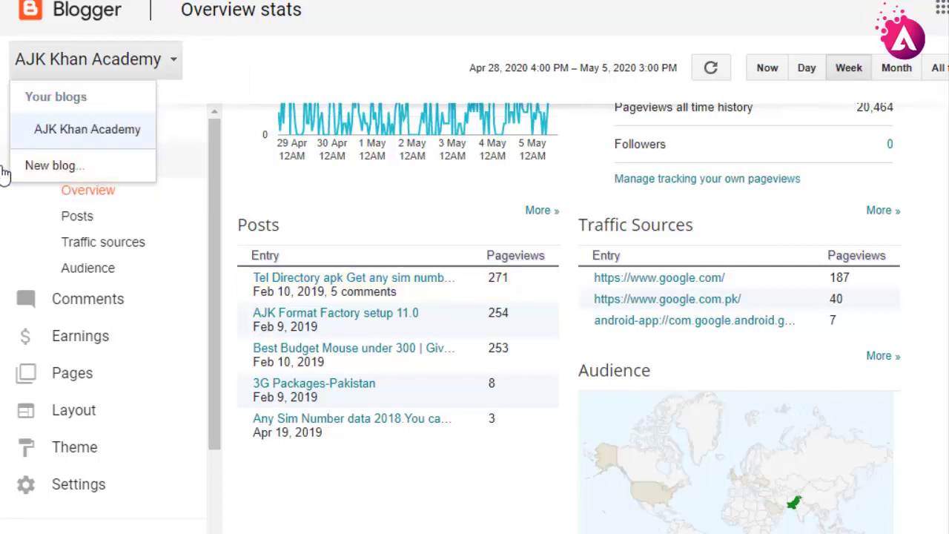
click(55, 165)
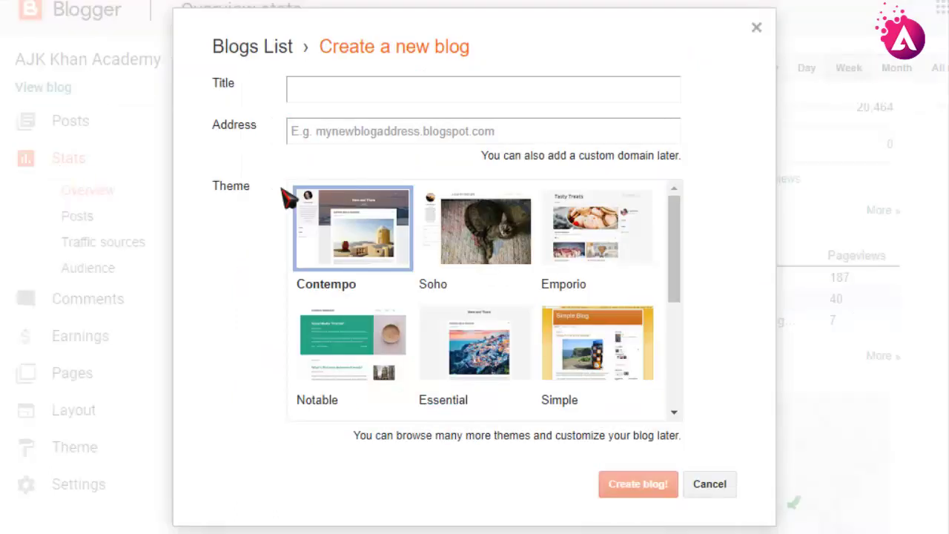
click(320, 91)
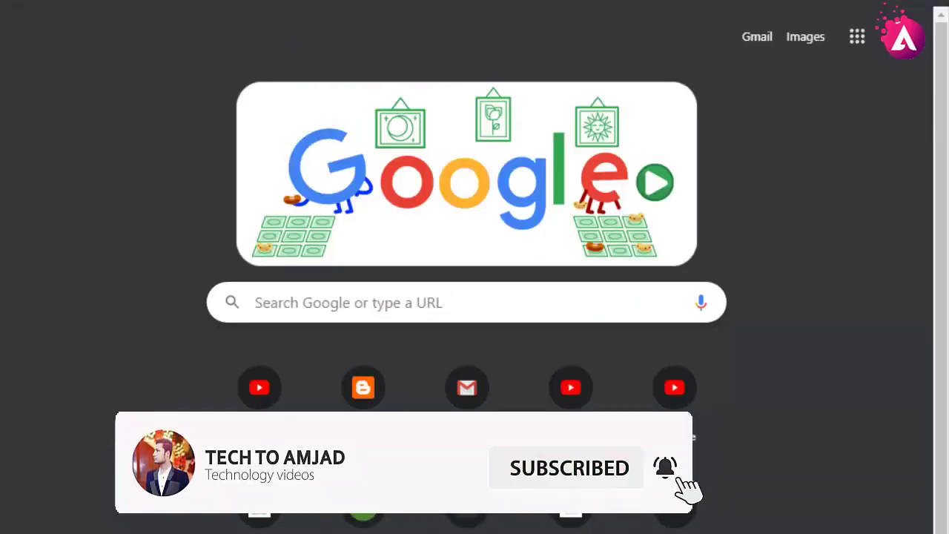
Step: Open the techtoamjad.com website from a blank browser tab, entering "tec" with the On-Screen Keyboard, and minimize the keyboard
key(ctrl+super+o)
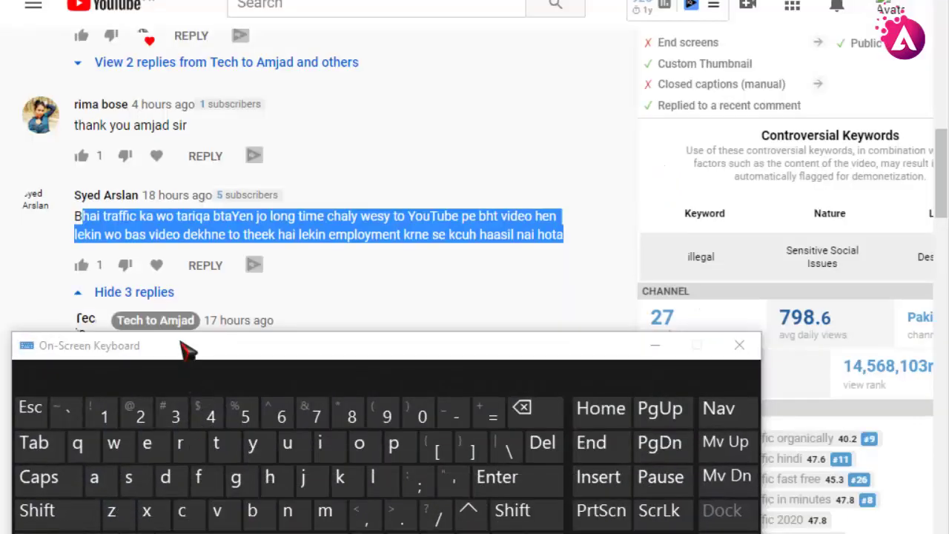
drag(186, 349, 361, 368)
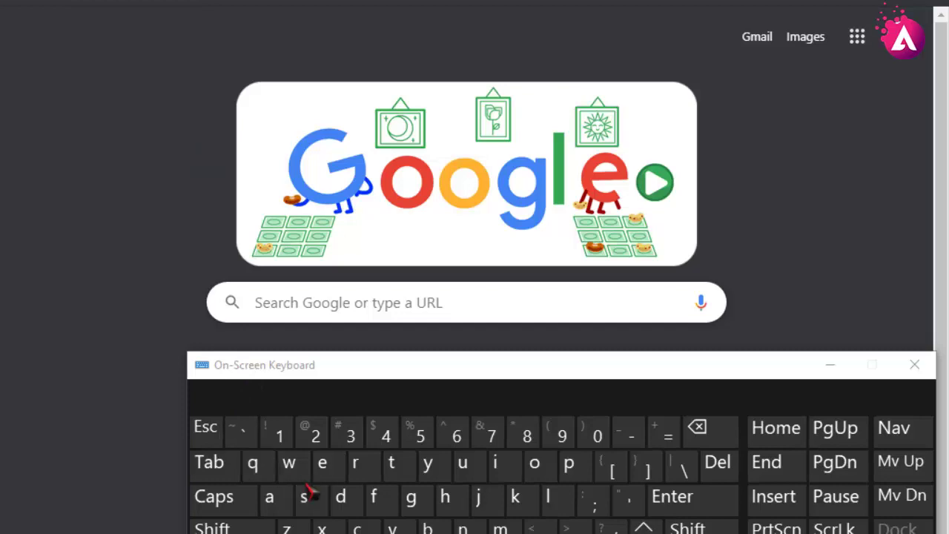
click(392, 462)
click(322, 462)
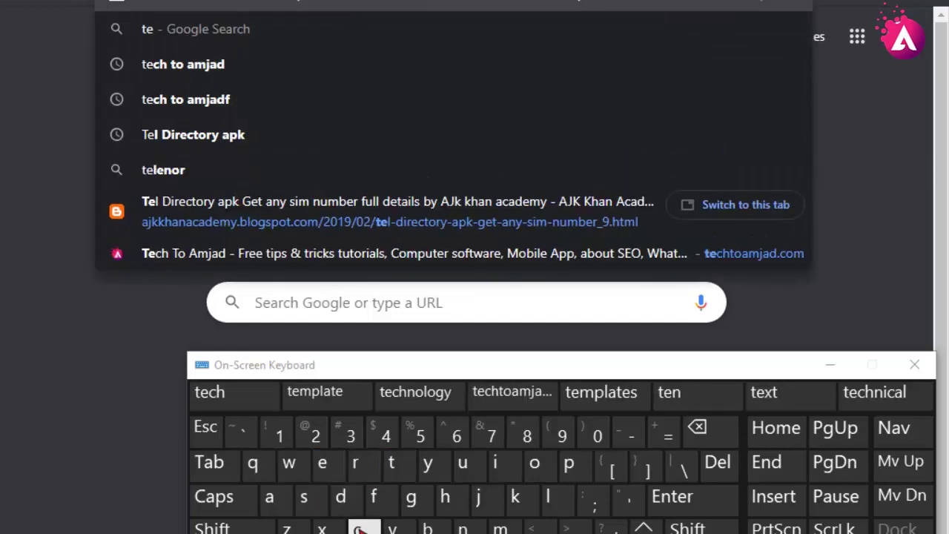
click(357, 526)
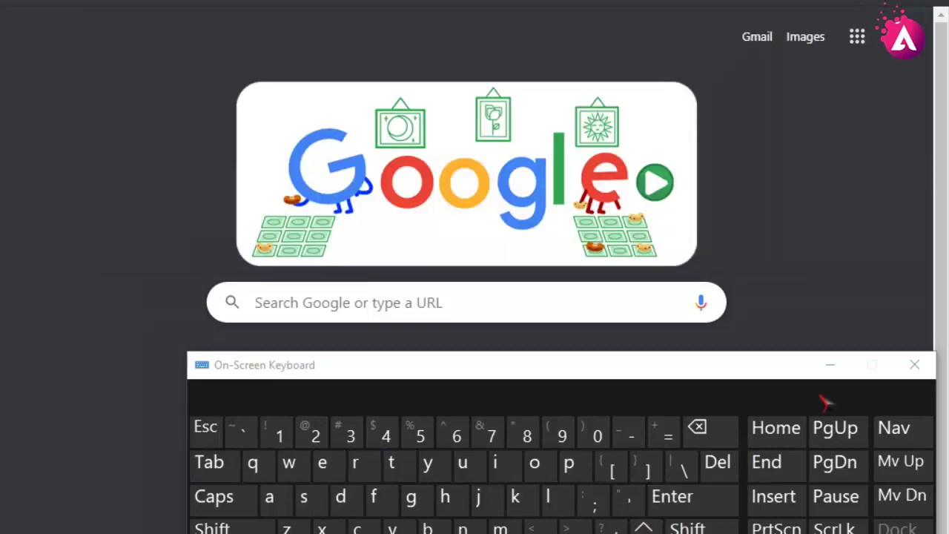
click(829, 364)
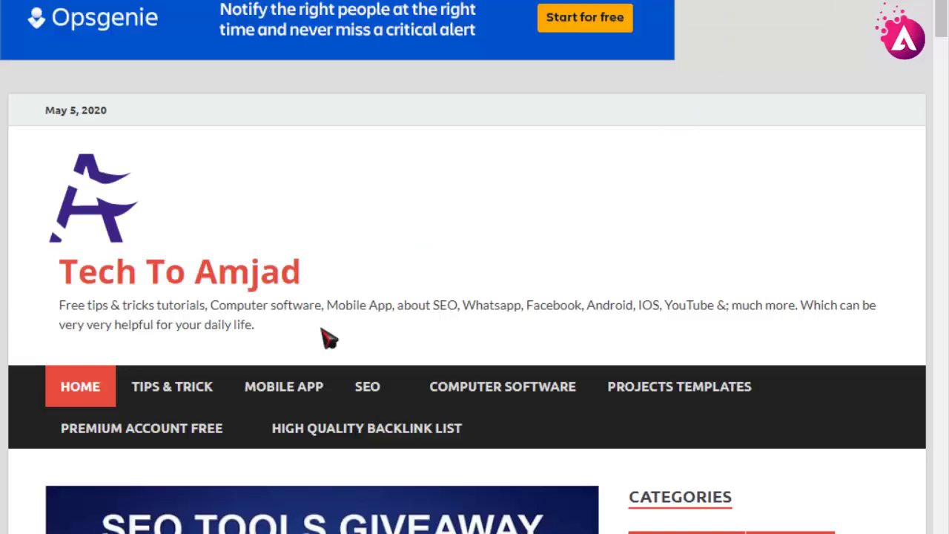
Step: Browse the posts on the Tech To Amjad homepage and open the article about the best VPNs for business
scroll(241, 361, down, 15)
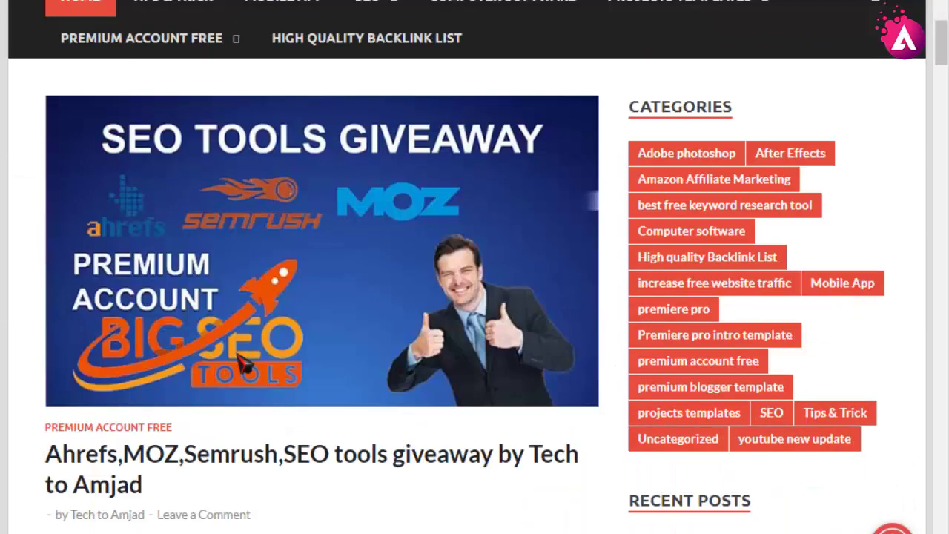
scroll(81, 300, down, 5)
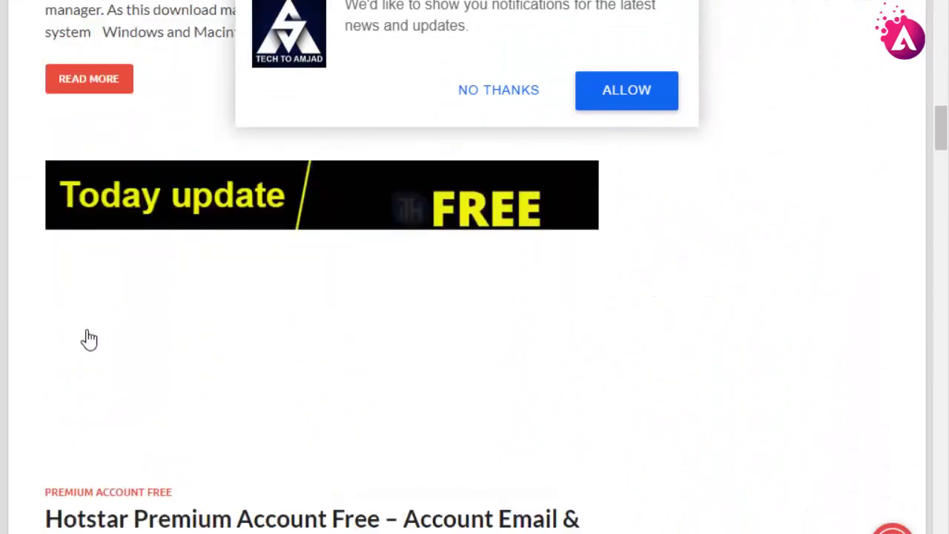
scroll(323, 412, down, 6)
scroll(293, 398, down, 5)
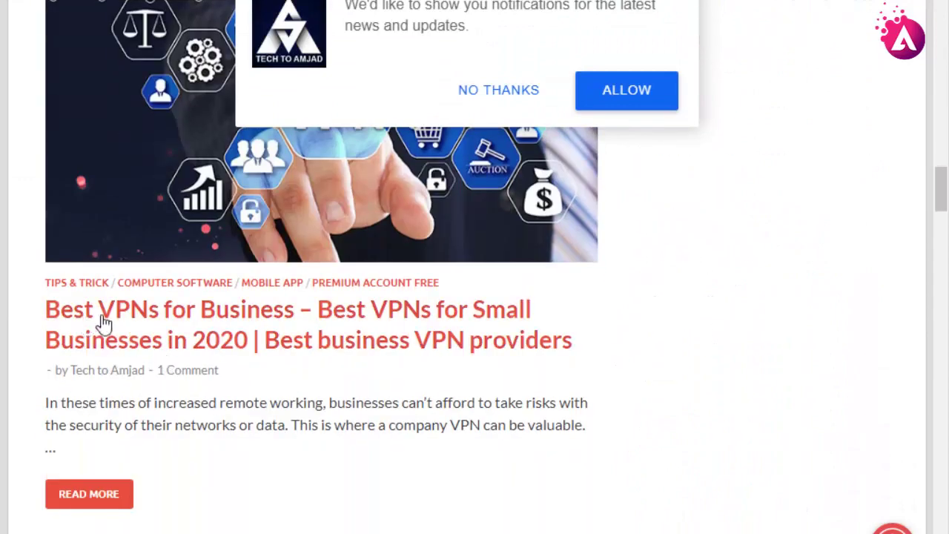
click(359, 340)
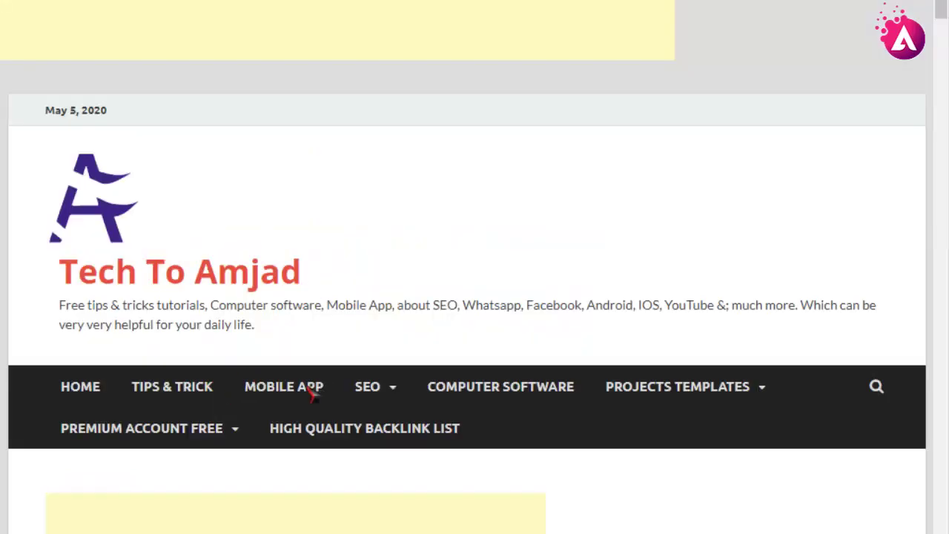
Step: Copy "Best VPNs for Small Businesses in 2020" from the article heading and paste it as the new blog's title
scroll(312, 390, down, 6)
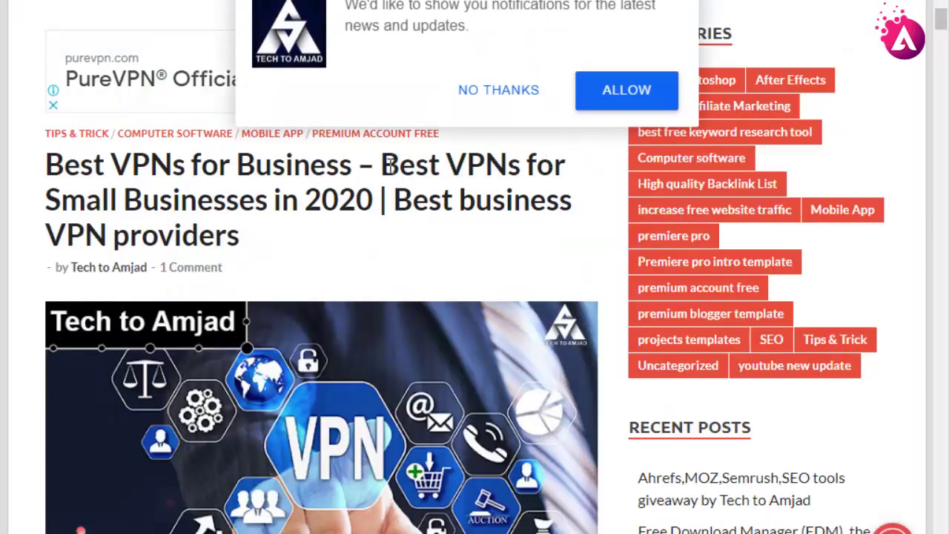
drag(388, 164, 371, 201)
right_click(370, 200)
click(402, 210)
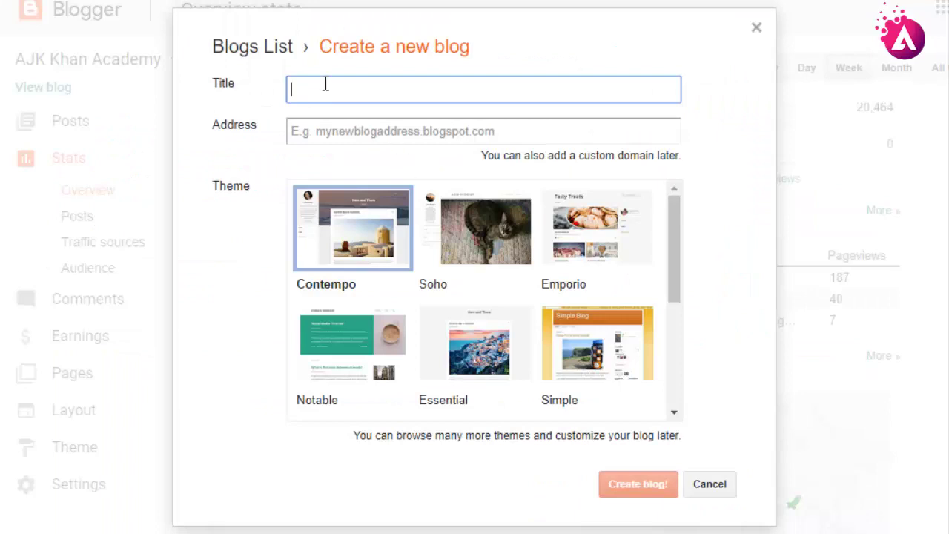
right_click(325, 85)
click(341, 222)
Step: Paste the same phrase as the blog address and remove "in 2020" from it using the On-Screen Keyboard
click(315, 127)
right_click(314, 126)
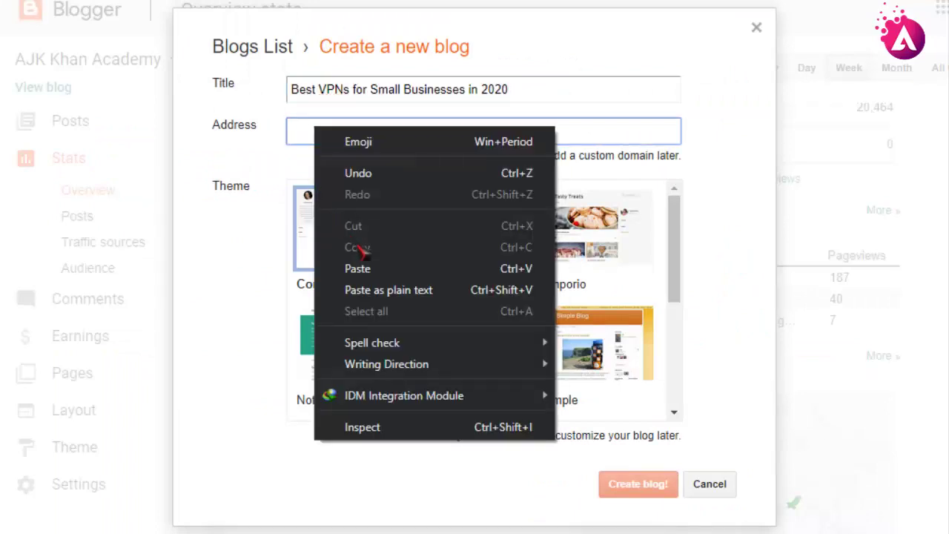
click(364, 268)
key(ctrl+super+o)
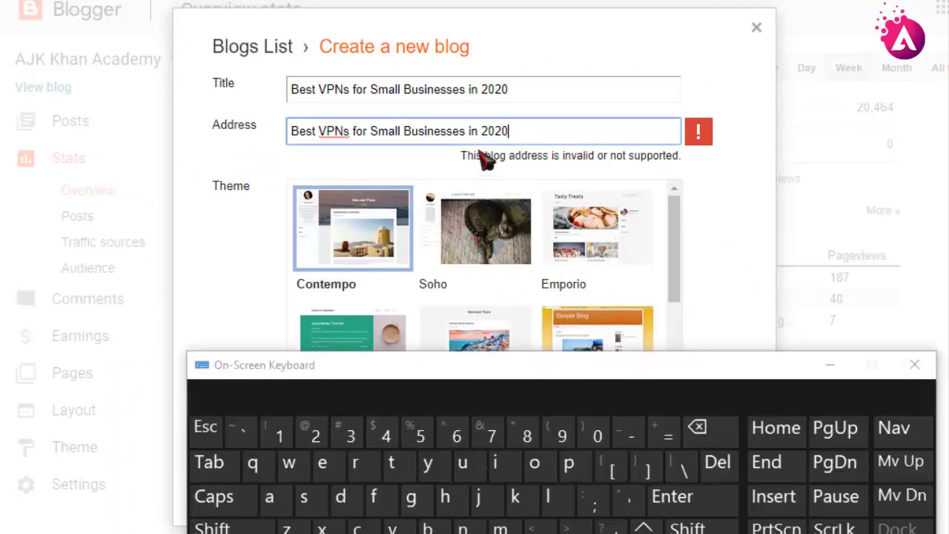
click(482, 131)
click(697, 428)
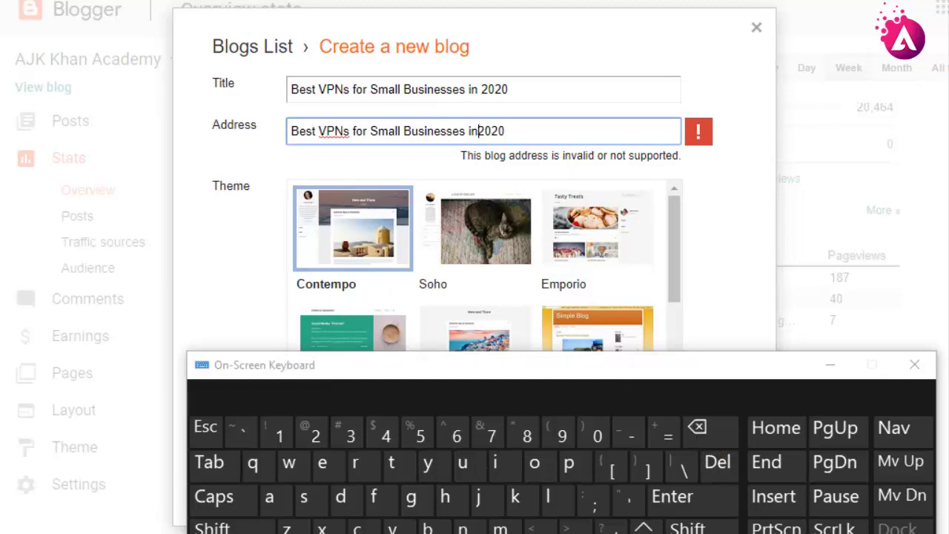
drag(510, 120, 476, 131)
click(697, 427)
click(697, 427)
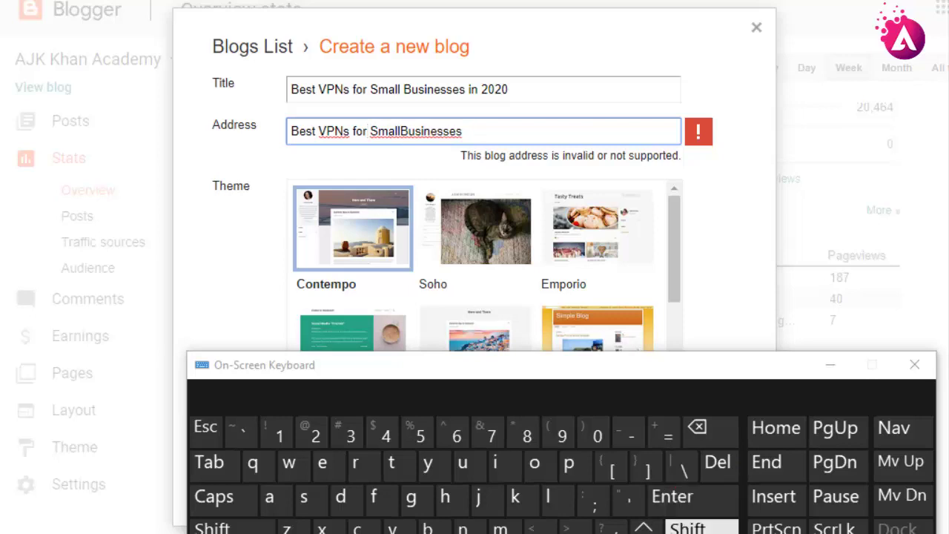
Step: Remove the remaining spaces from the address, accept BestVPNsforSmallBusinesses.blogspot.com, and minimize the On-Screen Keyboard
click(697, 427)
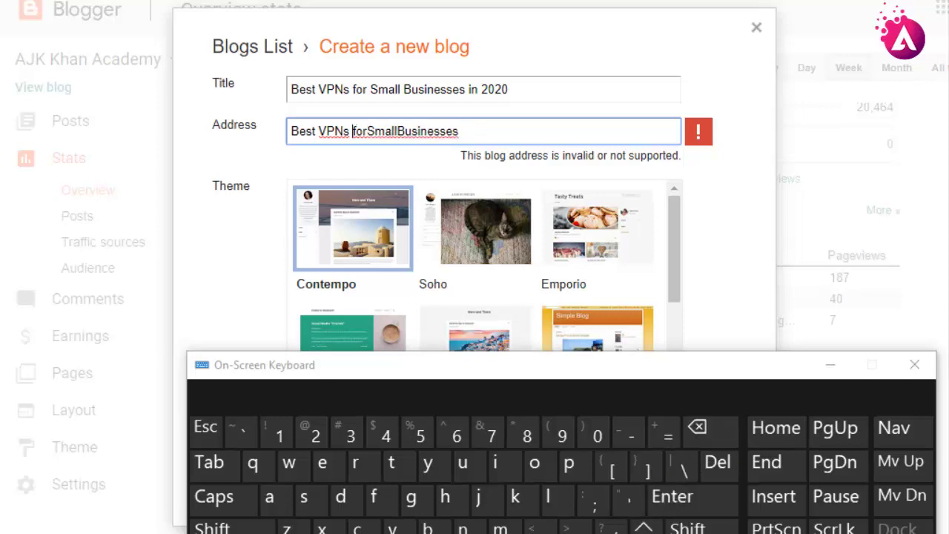
click(697, 428)
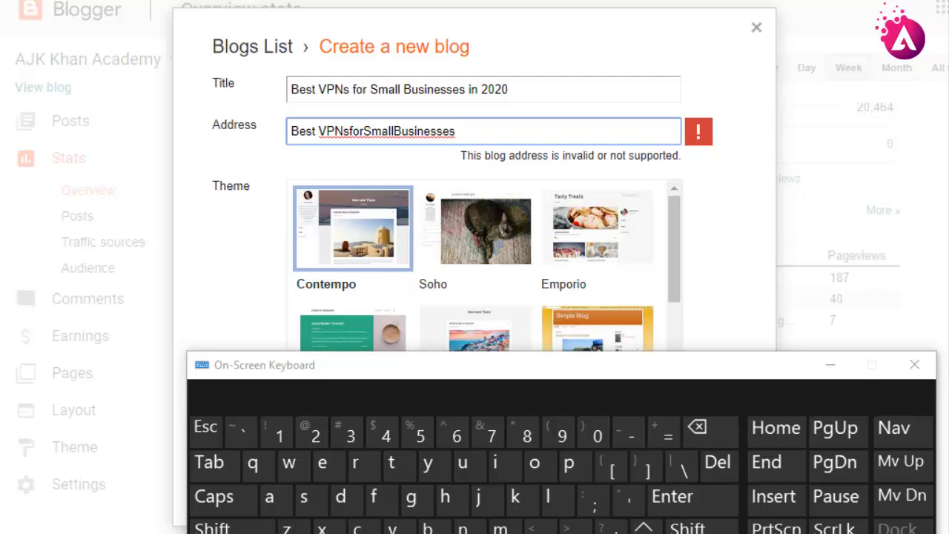
click(696, 428)
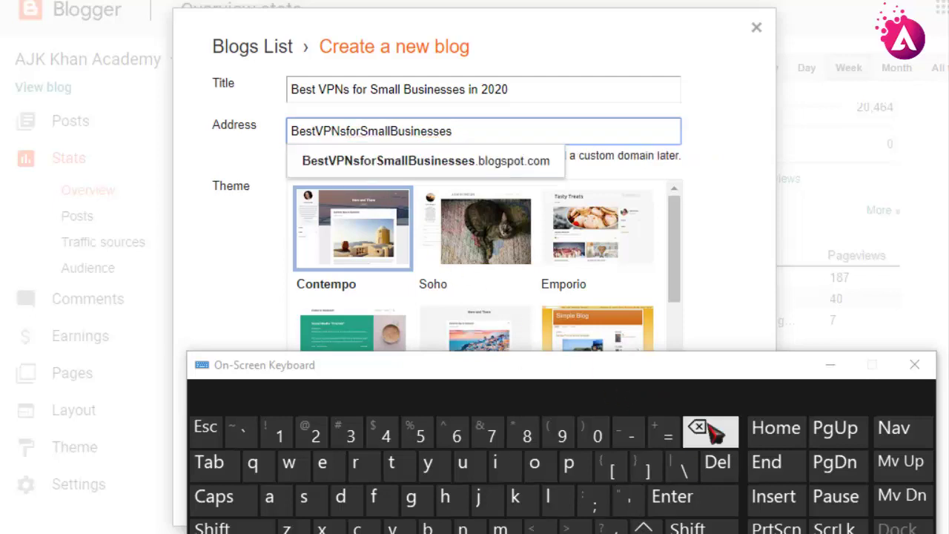
click(471, 160)
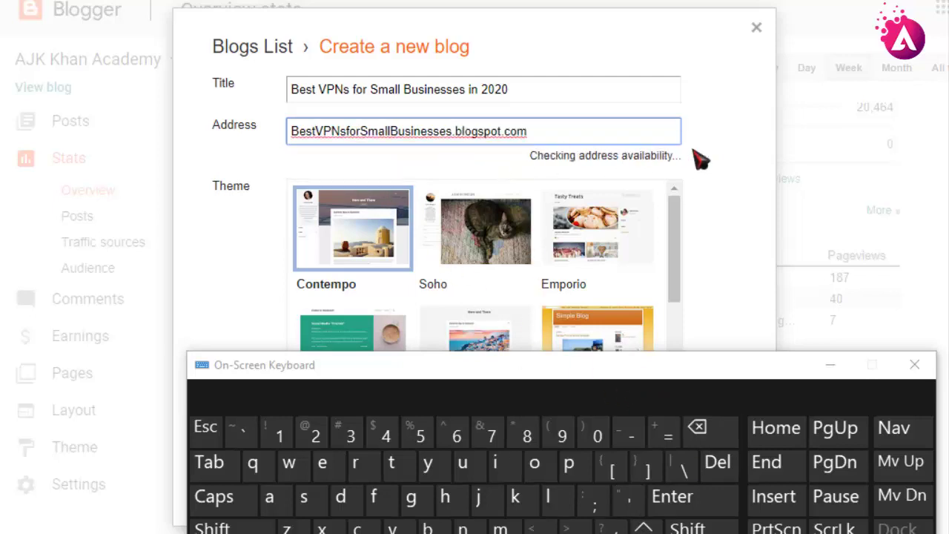
click(836, 369)
click(837, 367)
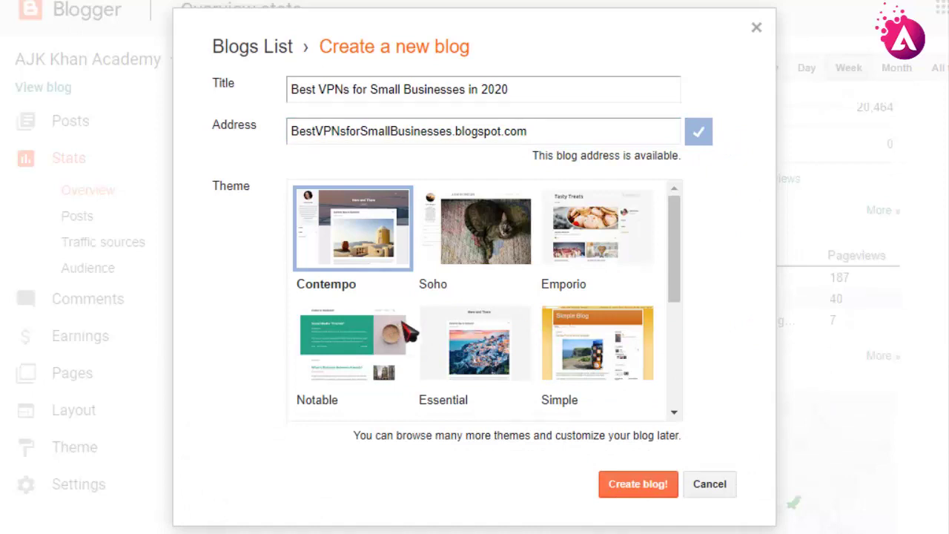
Step: Create the blog with the Essential theme and start a new post in it
click(498, 341)
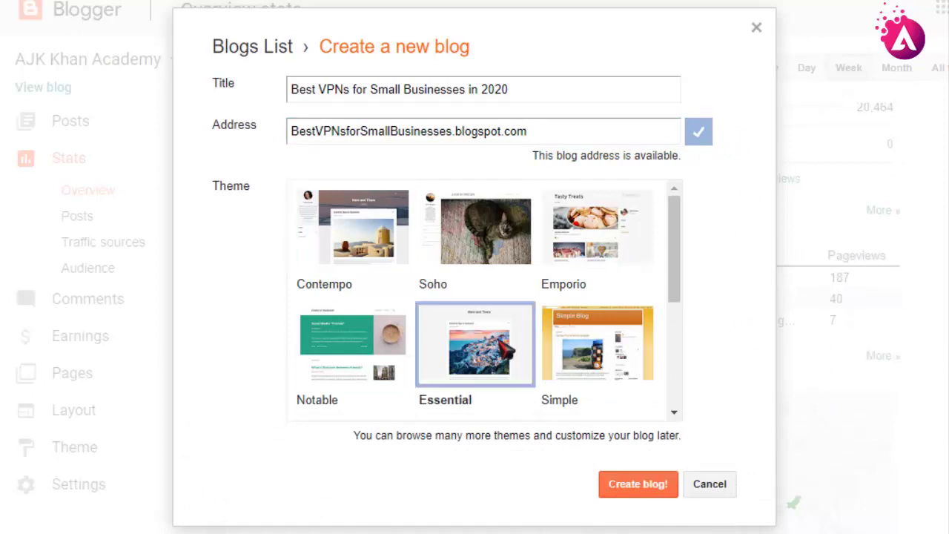
click(631, 489)
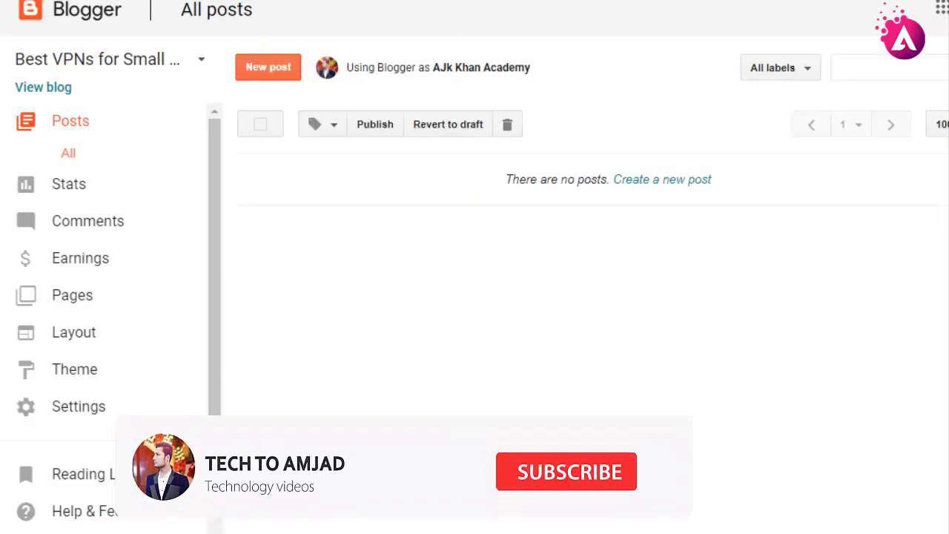
click(663, 180)
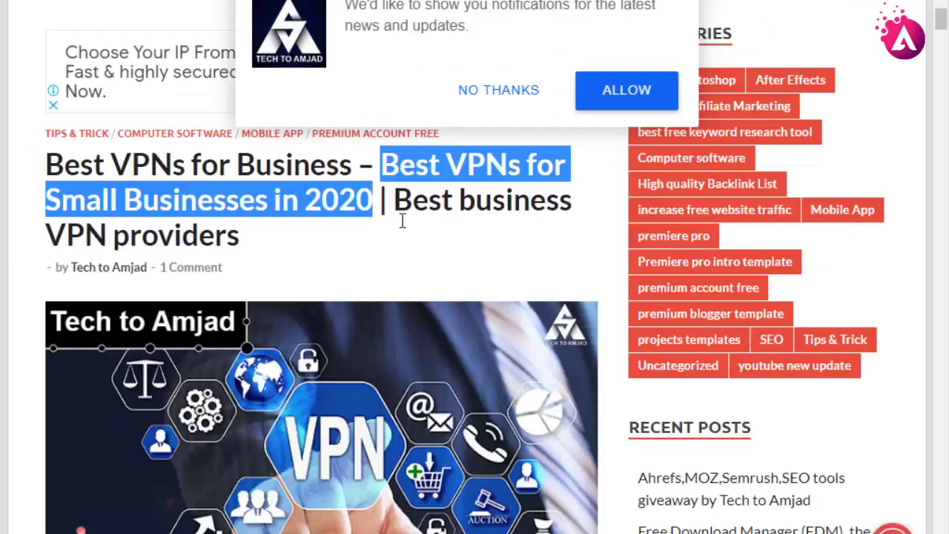
Step: Copy the full heading of the VPN article on Tech To Amjad and paste it as the post title
click(144, 176)
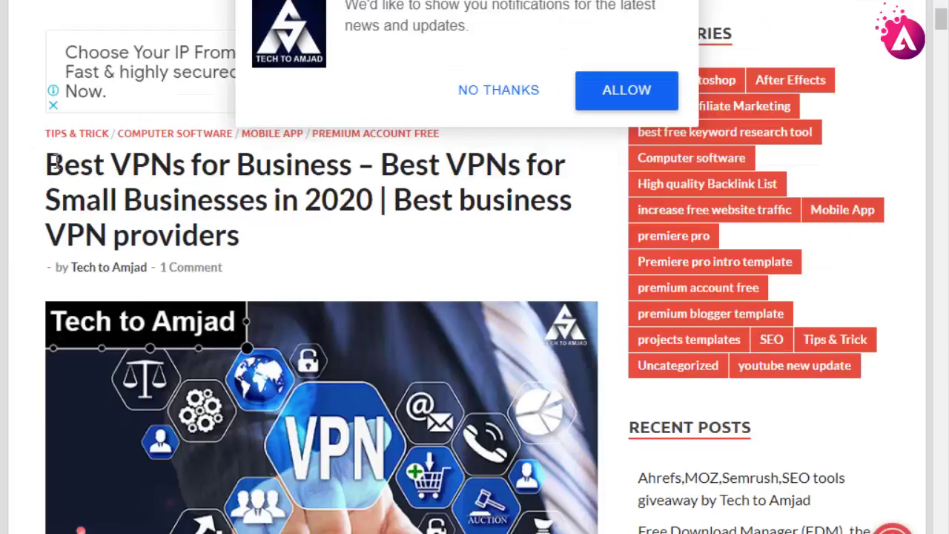
drag(47, 163, 256, 235)
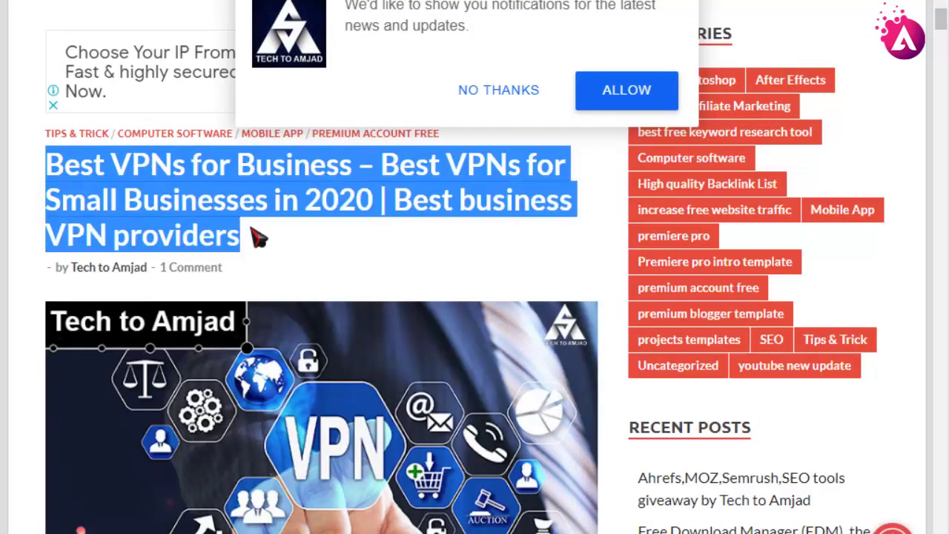
right_click(202, 216)
click(230, 233)
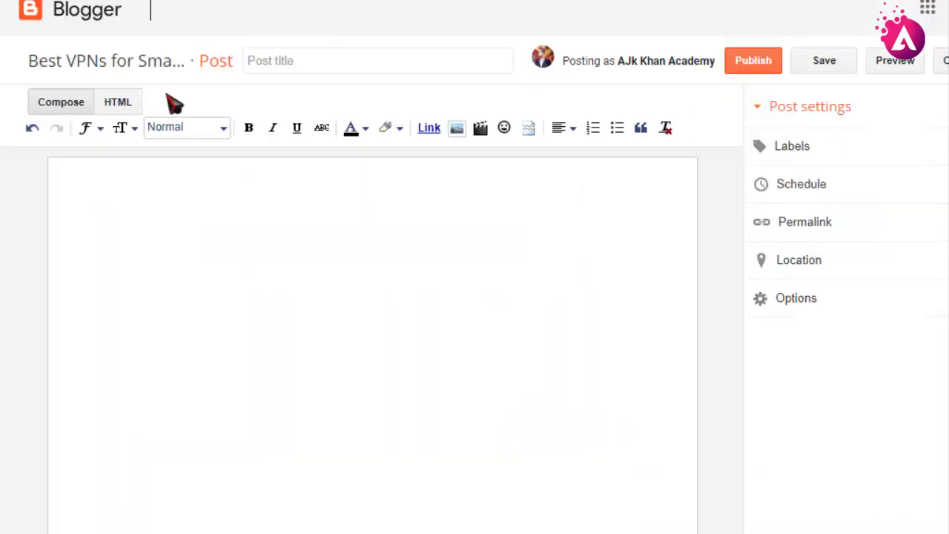
right_click(273, 59)
click(330, 201)
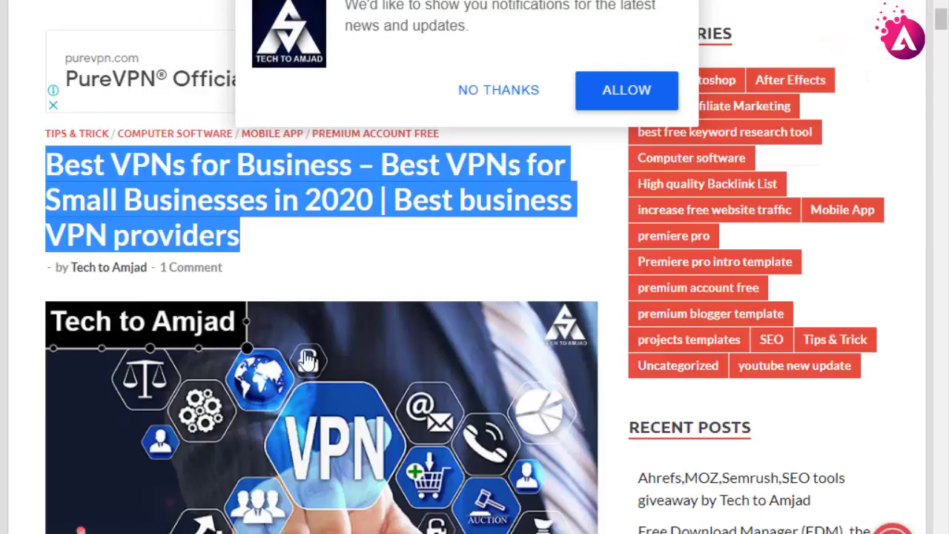
Step: Paste the copied article heading into the body of the new post
scroll(307, 360, down, 5)
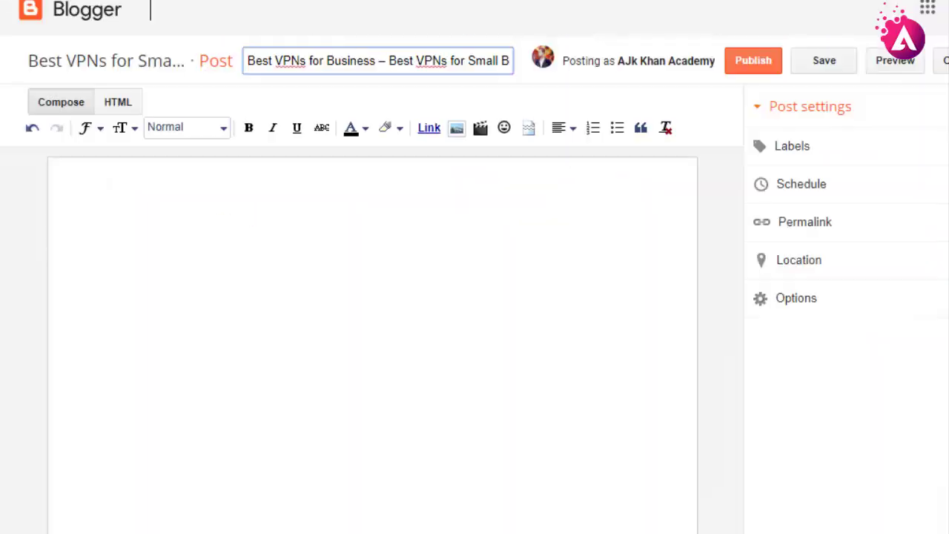
click(257, 235)
right_click(256, 235)
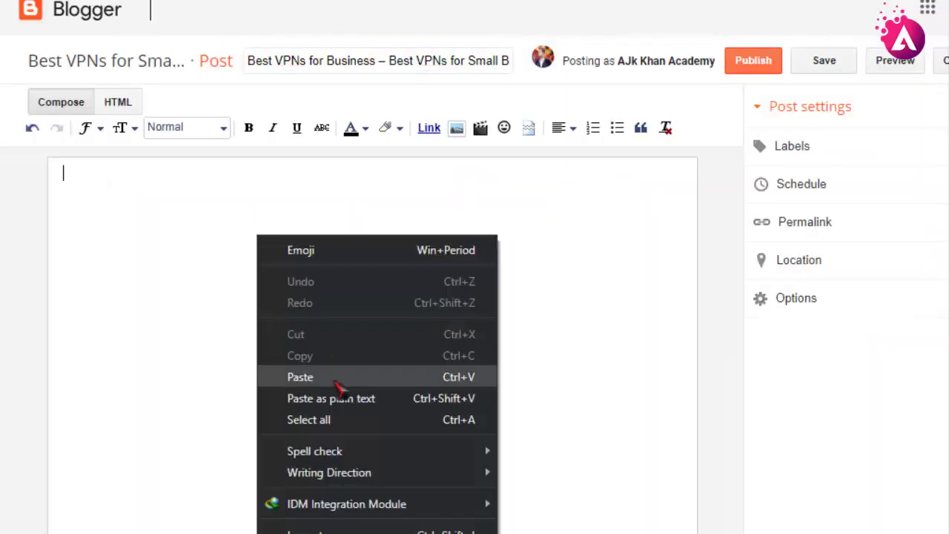
click(338, 387)
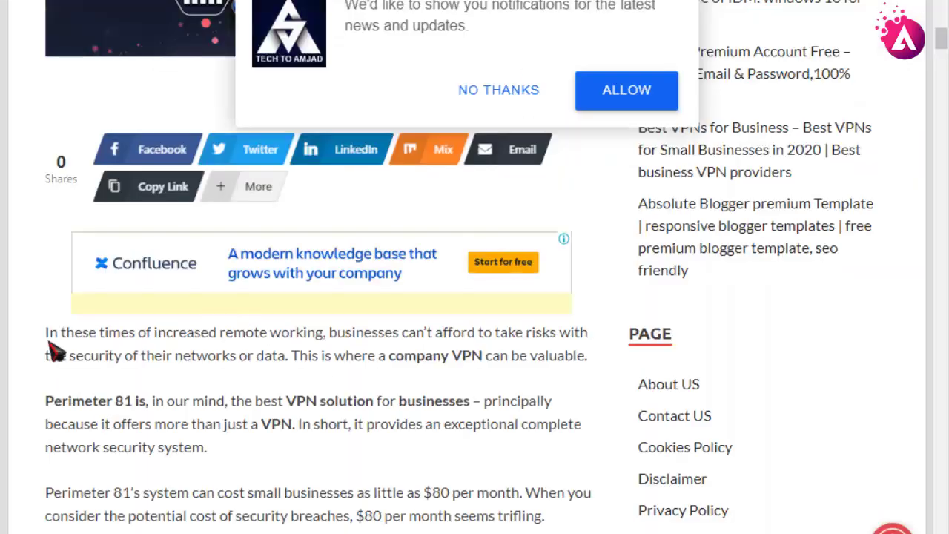
Step: Select the article's text from "In these times of increased remote working" and paste it on a new line below the heading in the post body
drag(47, 331, 318, 468)
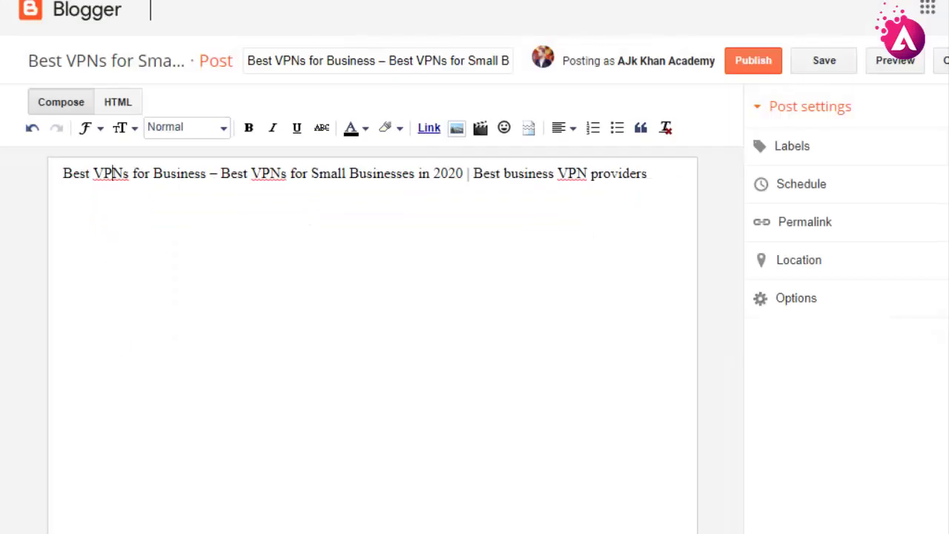
key(ctrl+super+o)
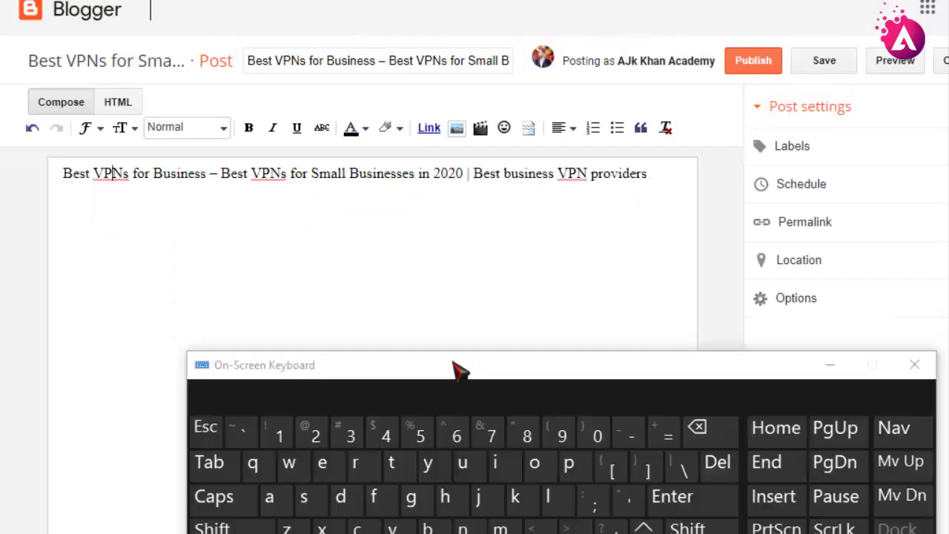
click(721, 505)
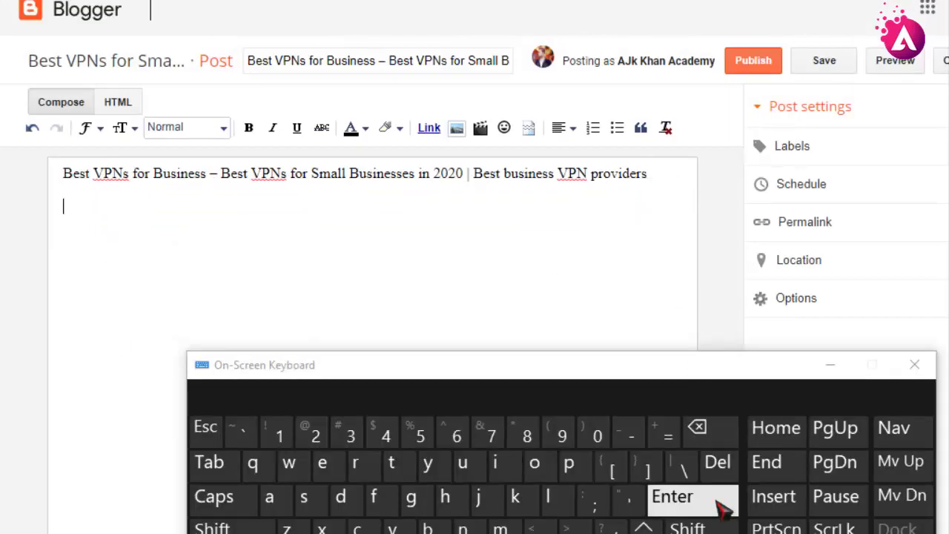
ctrl+click(392, 528)
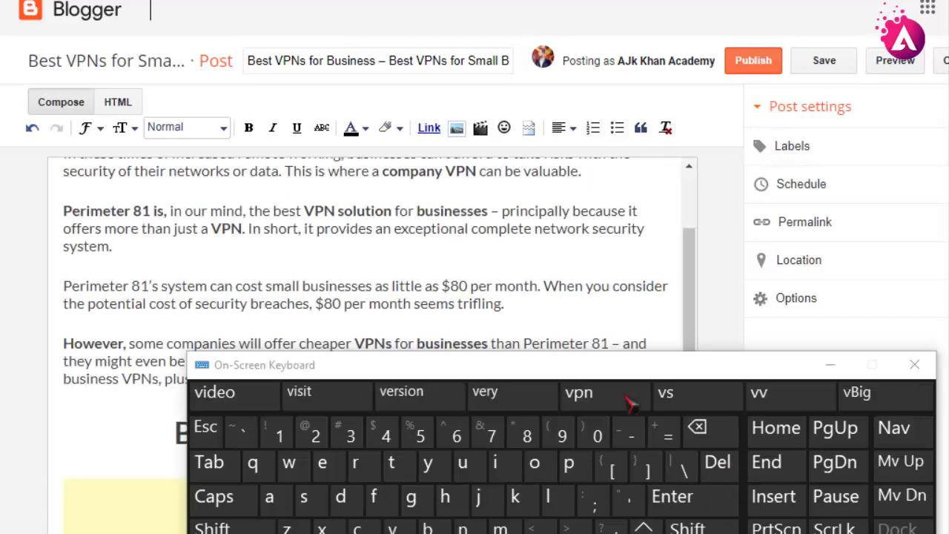
key(ctrl+super+o)
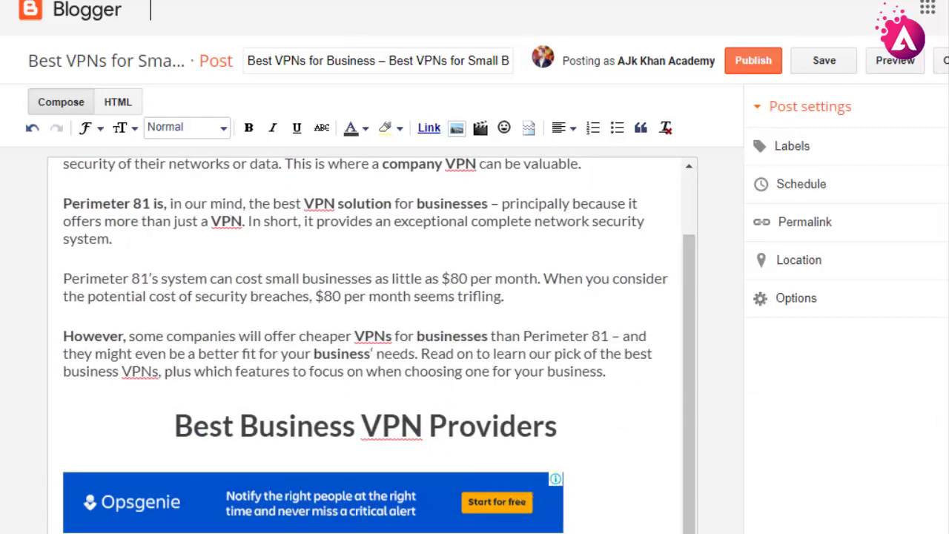
Step: Switch the post body to its HTML source and delete all of its content
key(ctrl+super+o)
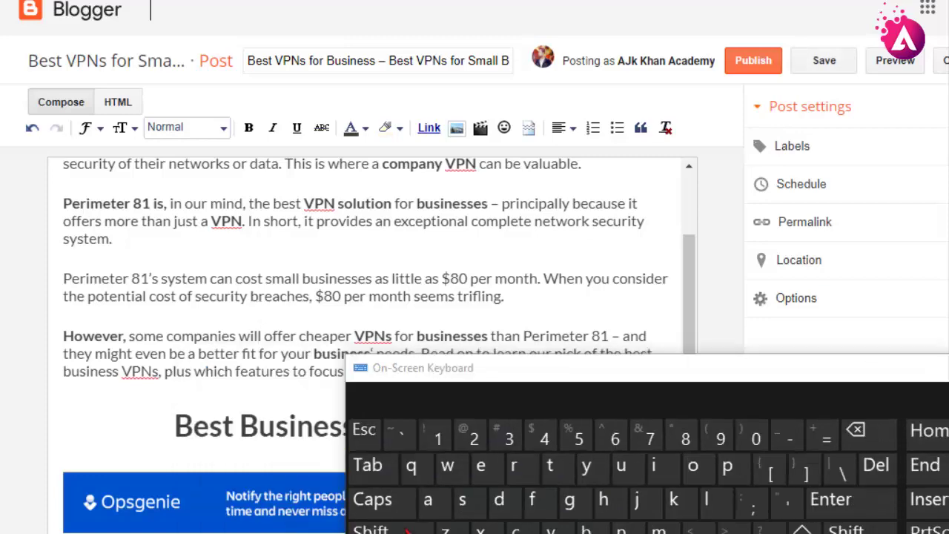
ctrl+click(427, 499)
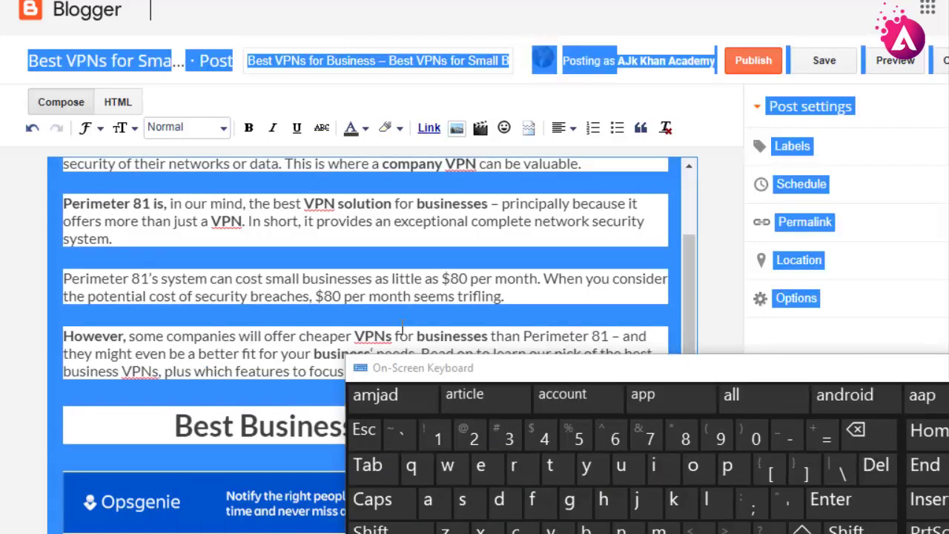
click(301, 278)
click(118, 101)
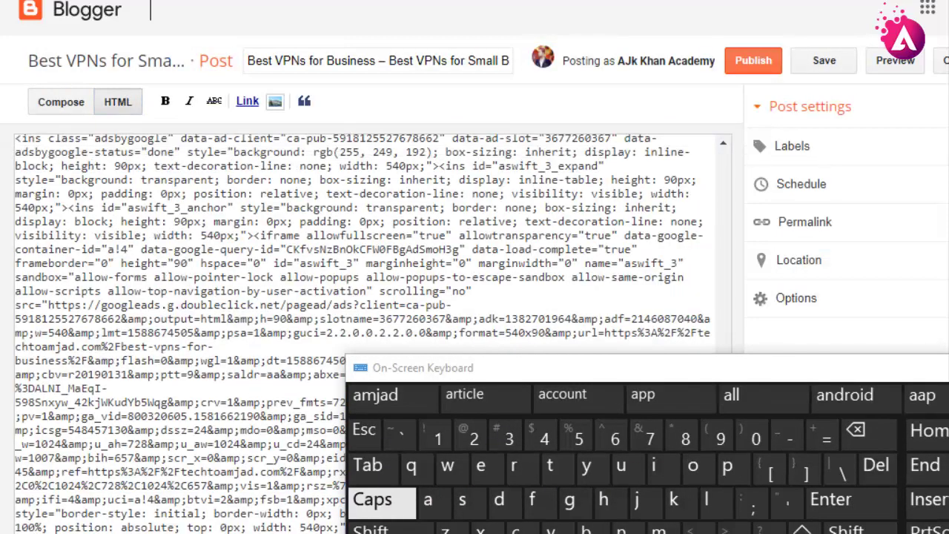
ctrl+click(436, 509)
click(856, 432)
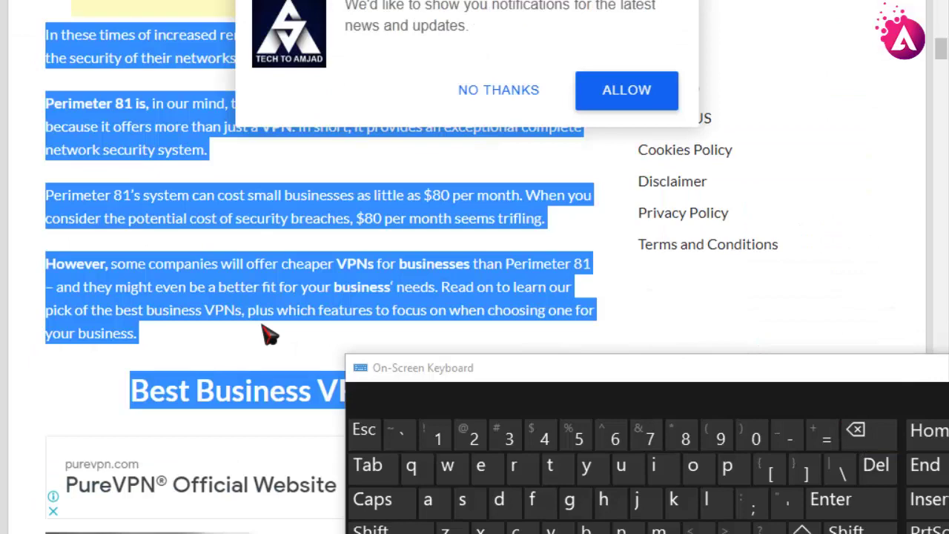
Step: Copy the full heading "Best VPNs for Business – Best VPNs for Small Businesses in 2020 | Best business VPN providers" from the article
scroll(267, 329, down, 3)
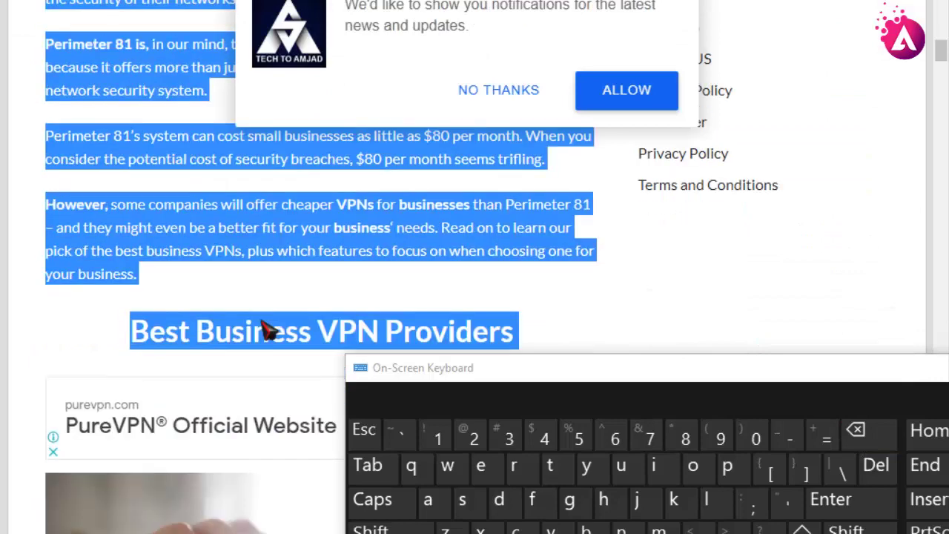
click(117, 140)
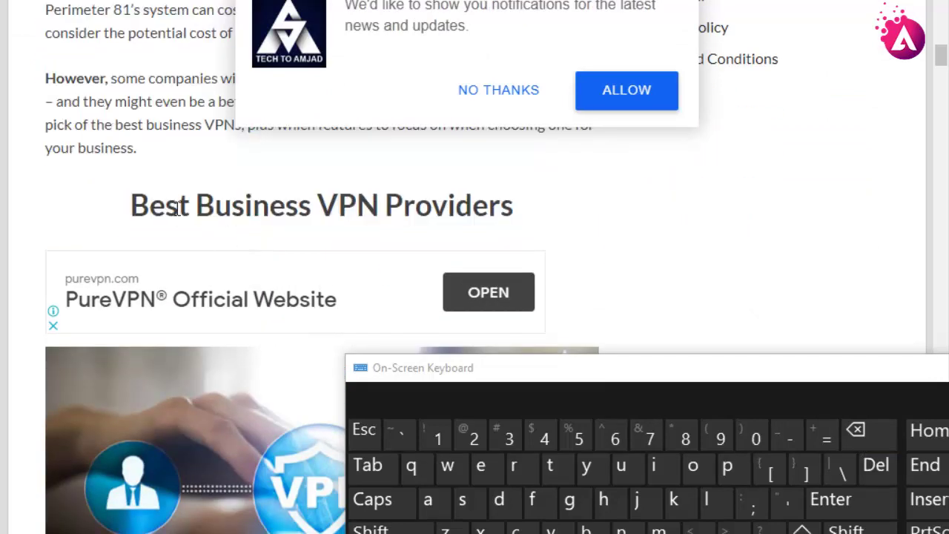
scroll(214, 239, up, 10)
scroll(217, 239, up, 5)
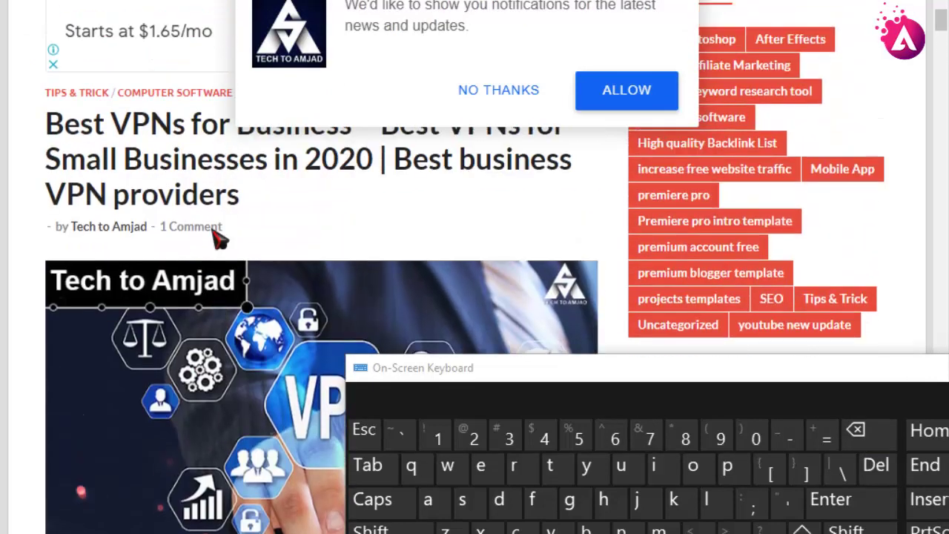
drag(52, 144, 260, 229)
right_click(224, 200)
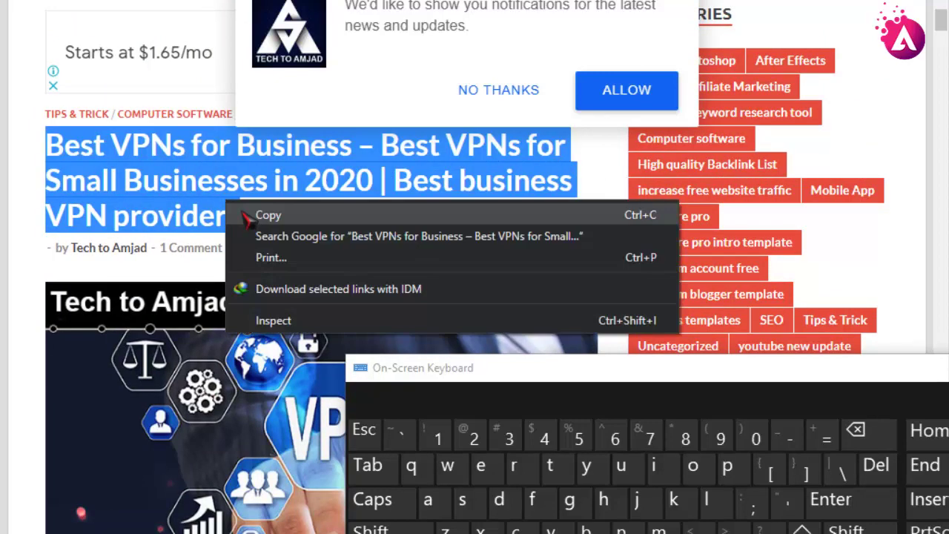
click(248, 213)
Step: Return the post body to Compose view and paste the copied article heading into it
key(alt+Tab)
right_click(222, 187)
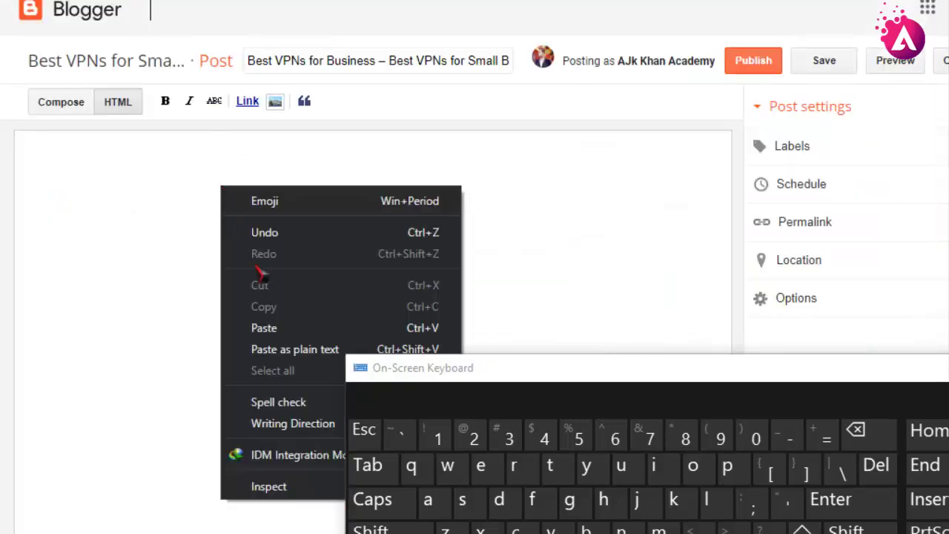
click(60, 103)
right_click(136, 174)
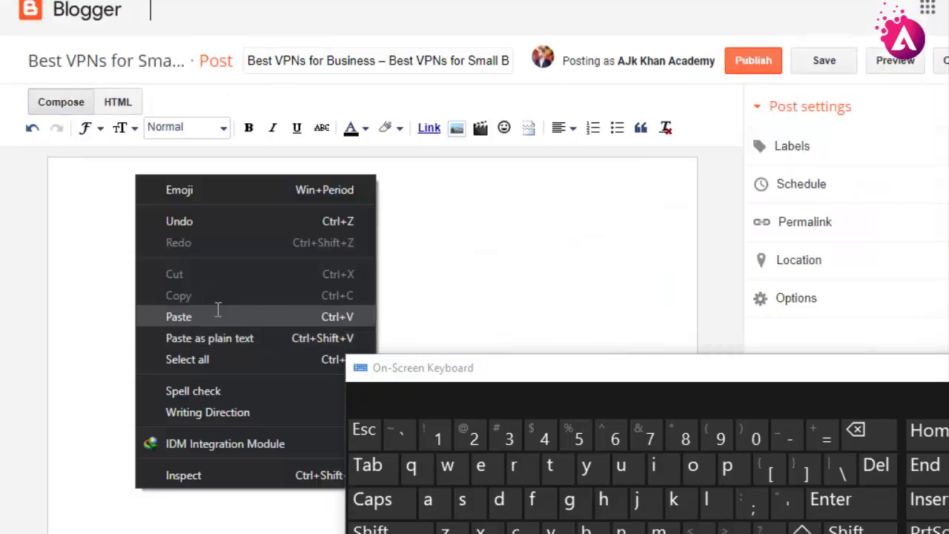
click(181, 316)
Step: Remove the bold formatting from the pasted heading and add blank lines below it
key(ctrl+a)
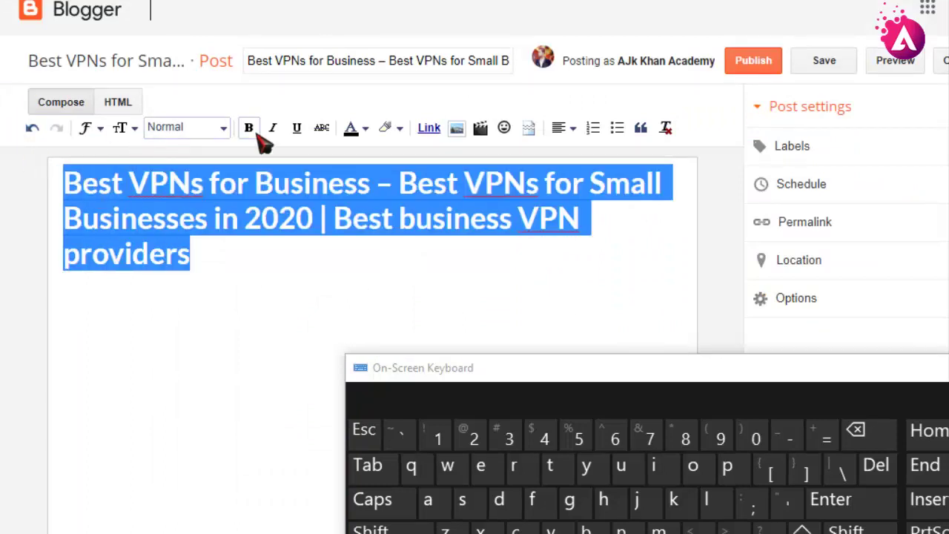
click(250, 128)
click(254, 260)
click(831, 499)
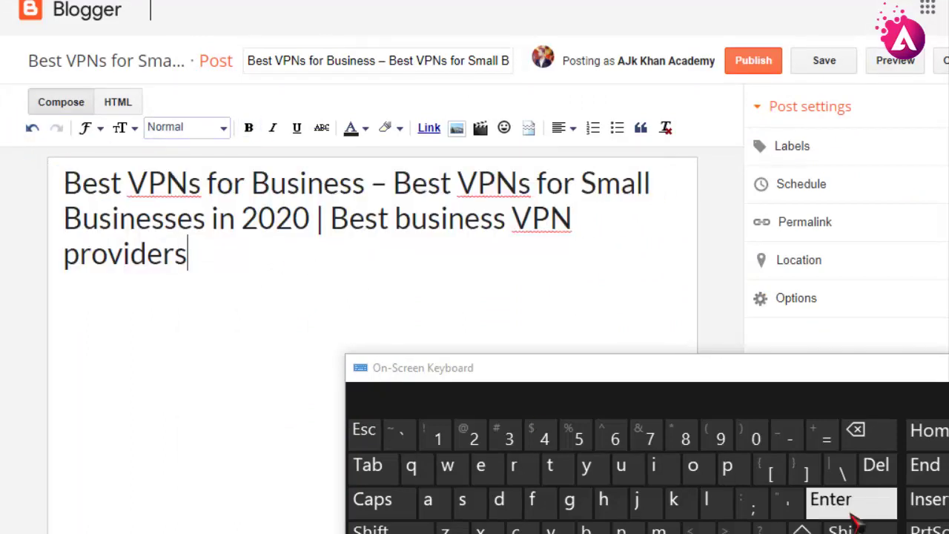
click(830, 499)
click(830, 499)
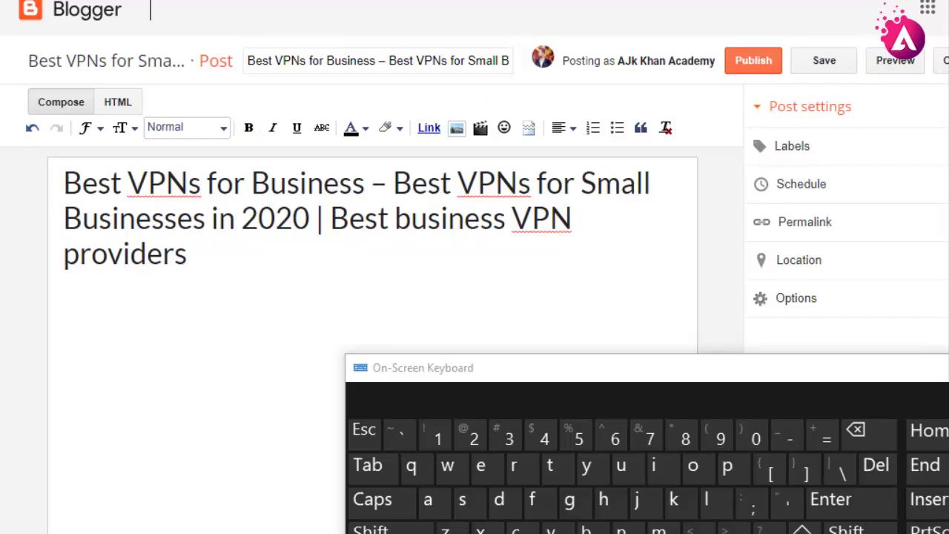
Step: Copy the article's intro paragraphs from "In these times of increased remote working" to "your business." and paste them below the heading in the post
key(alt+Tab)
scroll(159, 349, down, 10)
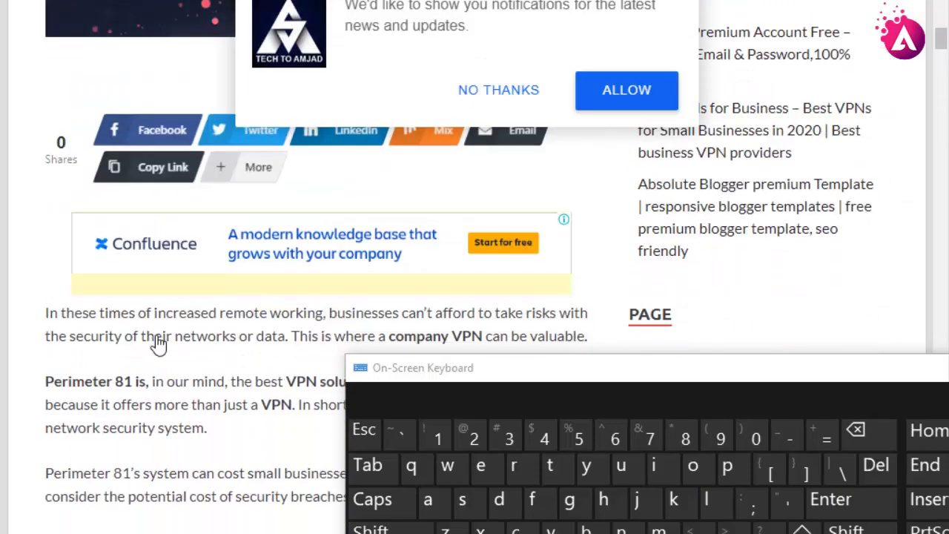
drag(49, 223, 207, 523)
right_click(177, 477)
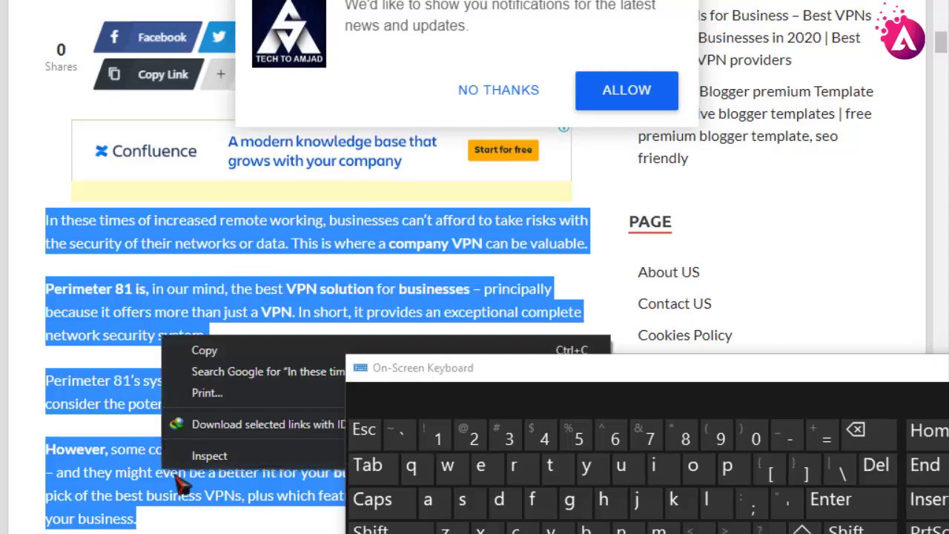
click(194, 349)
key(alt+Tab)
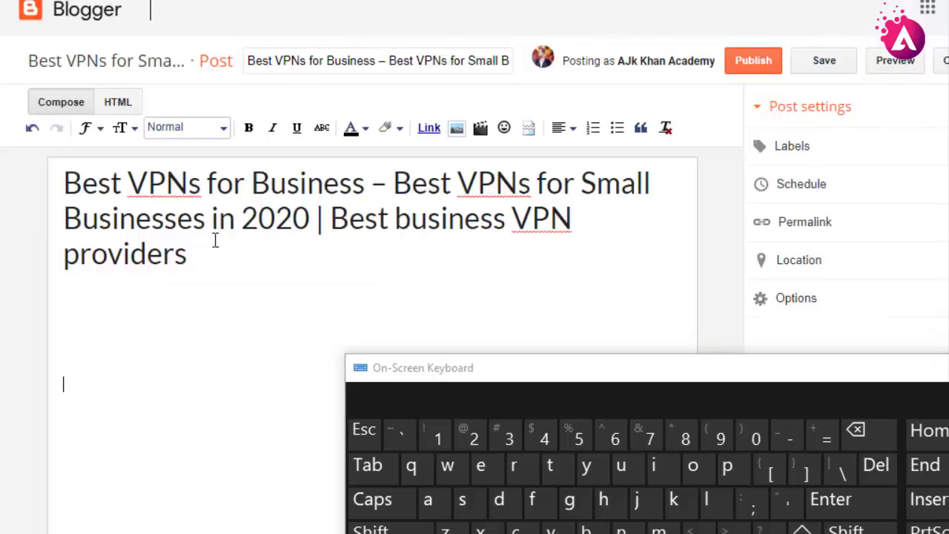
right_click(122, 363)
click(186, 191)
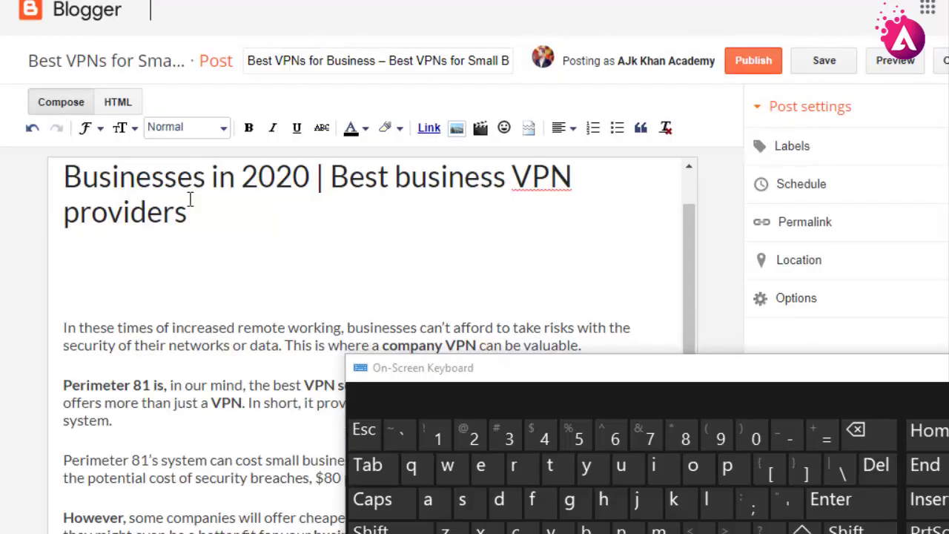
Step: Copy the article's "Best Business VPN Providers" subheading and paste it on a new line below the intro paragraphs in the post
key(alt+Tab)
scroll(131, 266, down, 5)
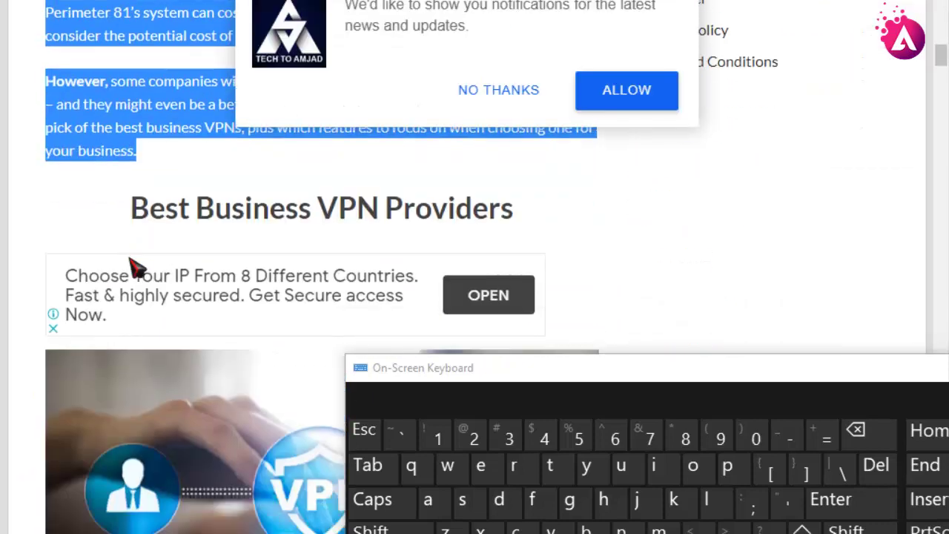
drag(131, 205, 529, 212)
right_click(493, 201)
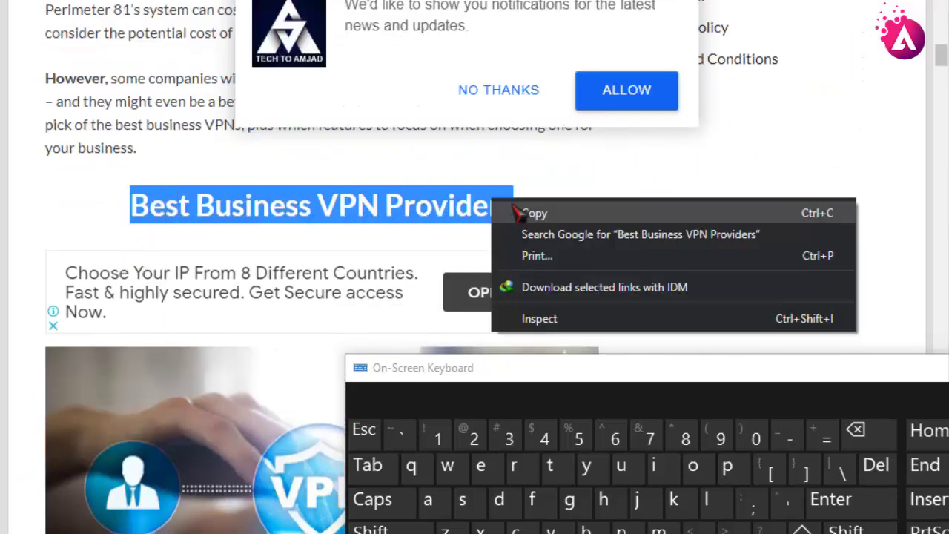
click(523, 213)
key(alt+Tab)
scroll(147, 341, down, 1)
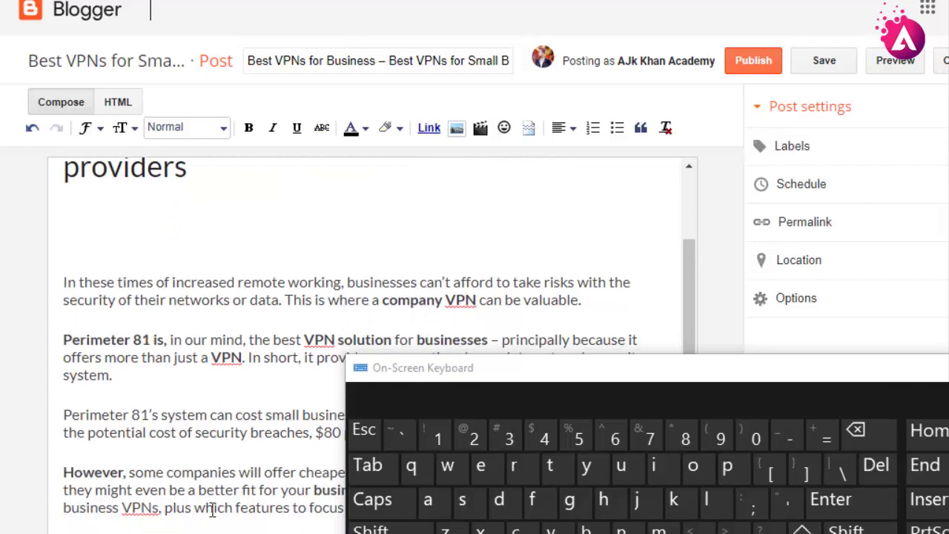
drag(642, 374, 635, 149)
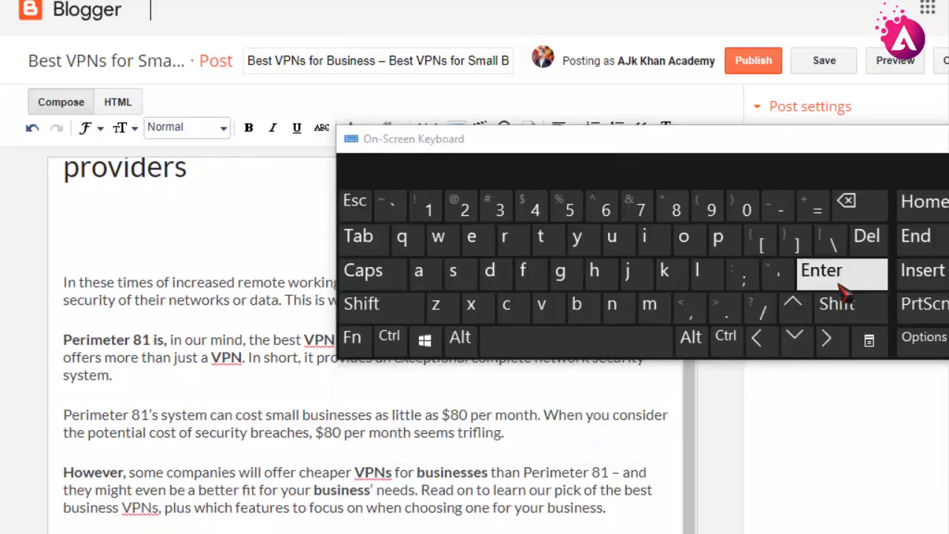
click(843, 293)
click(723, 337)
click(541, 304)
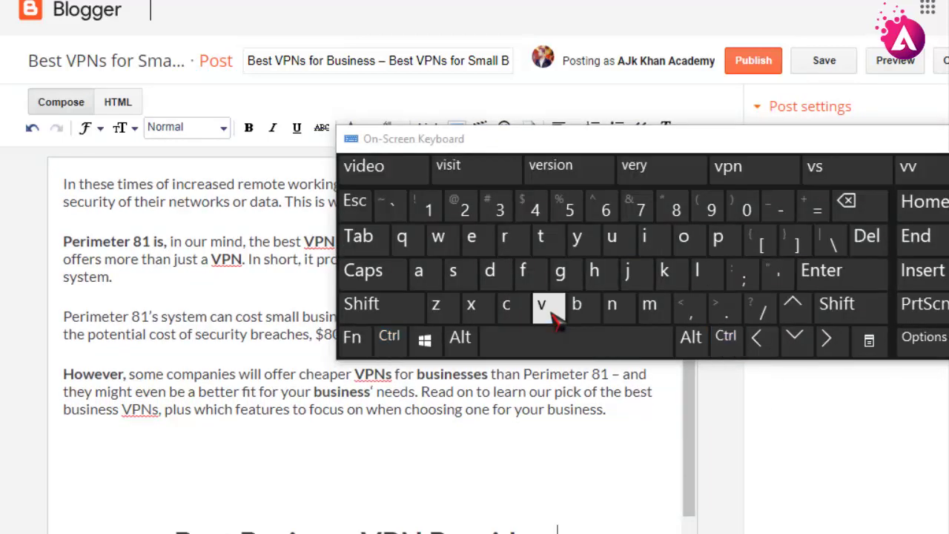
Step: Close the On-Screen Keyboard and go back to the article's section on the four favourite business VPN providers
drag(852, 141, 766, 203)
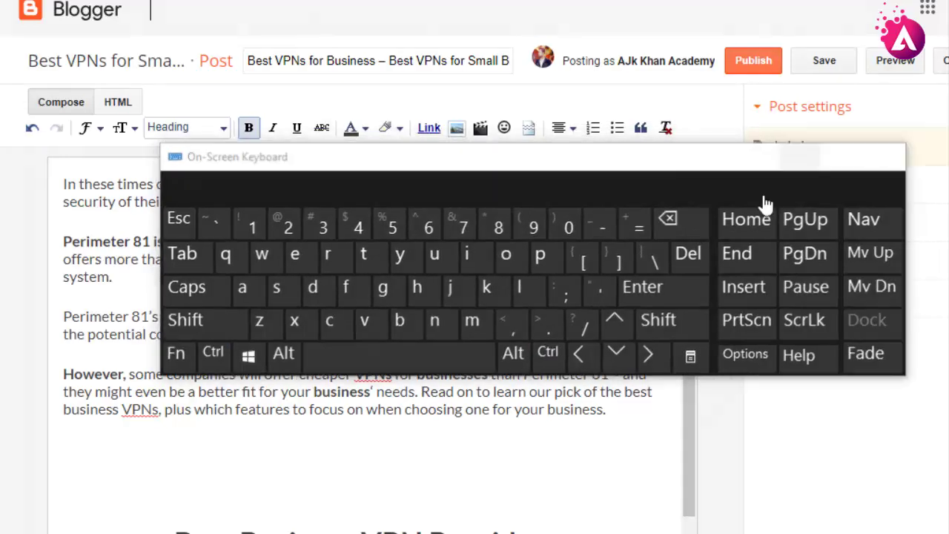
click(898, 153)
scroll(507, 433, up, 1)
scroll(507, 432, down, 2)
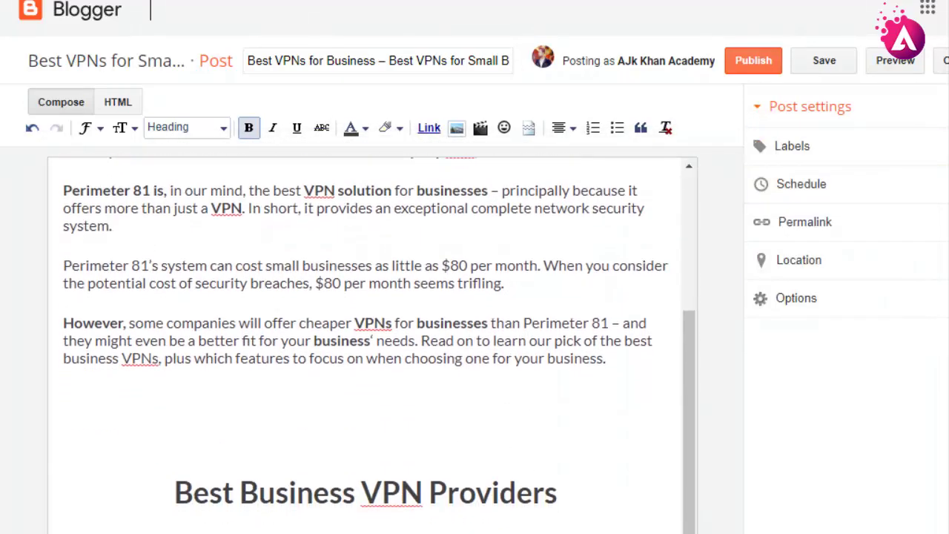
key(ctrl+Tab)
scroll(307, 281, down, 7)
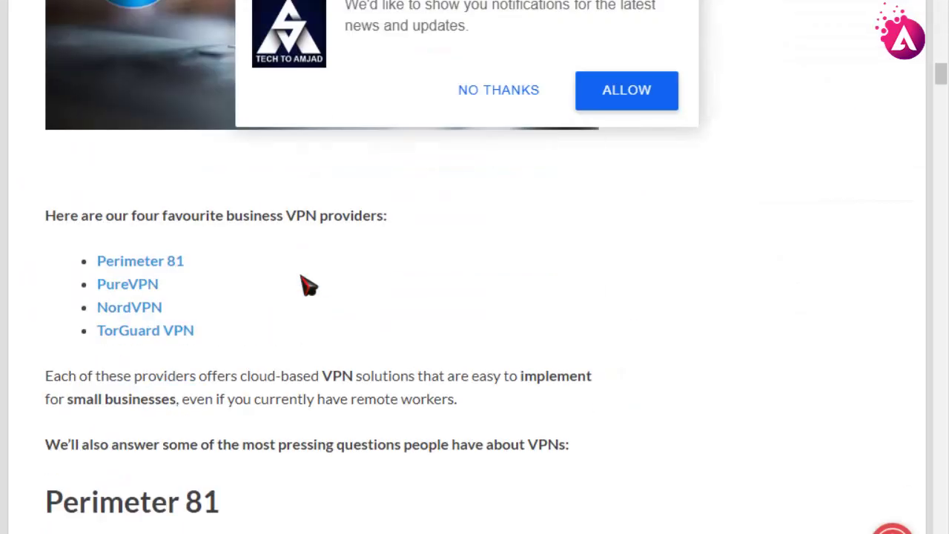
drag(47, 181, 227, 530)
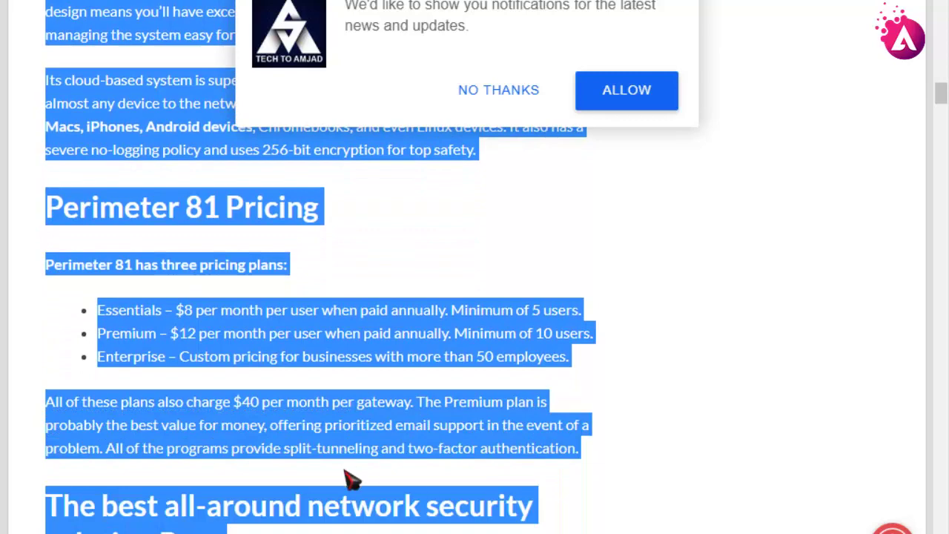
right_click(338, 507)
click(177, 419)
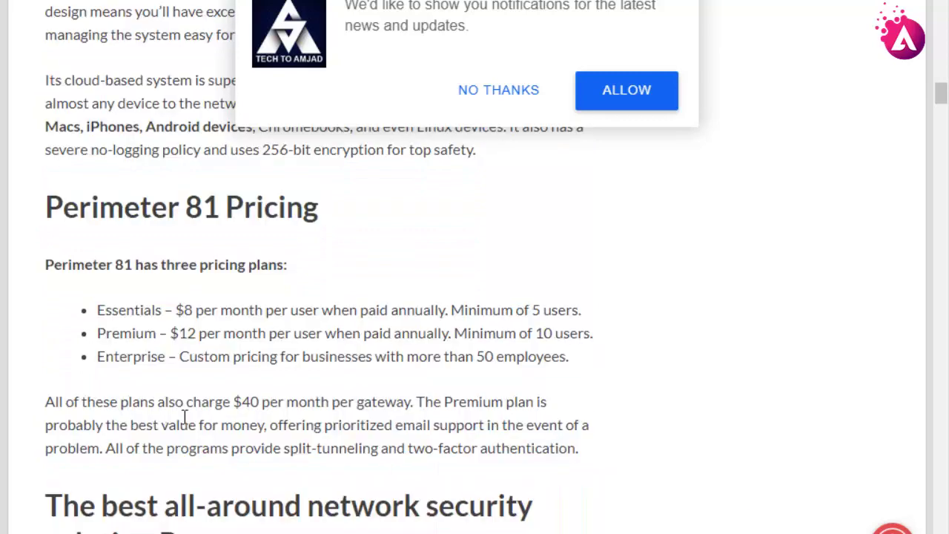
scroll(400, 448, up, 1)
scroll(396, 443, up, 5)
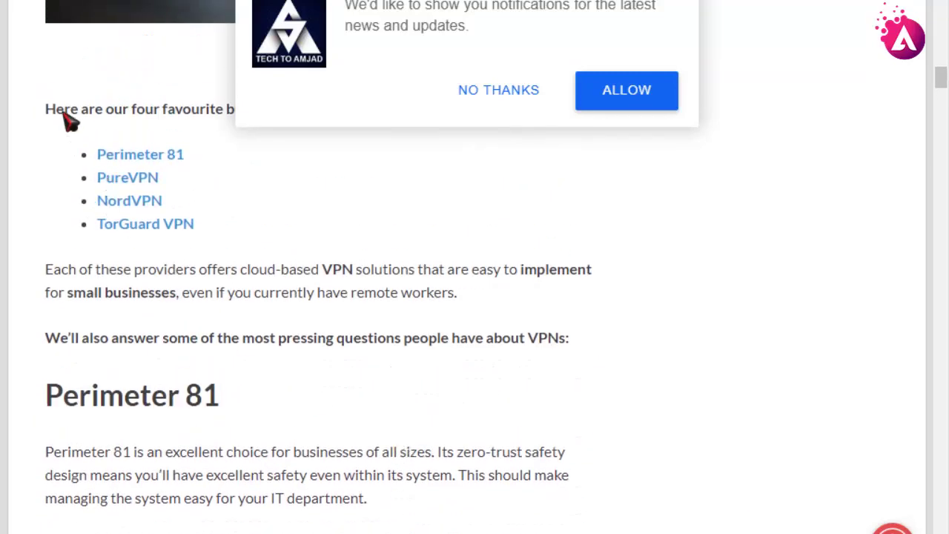
drag(519, 527, 237, 312)
click(99, 106)
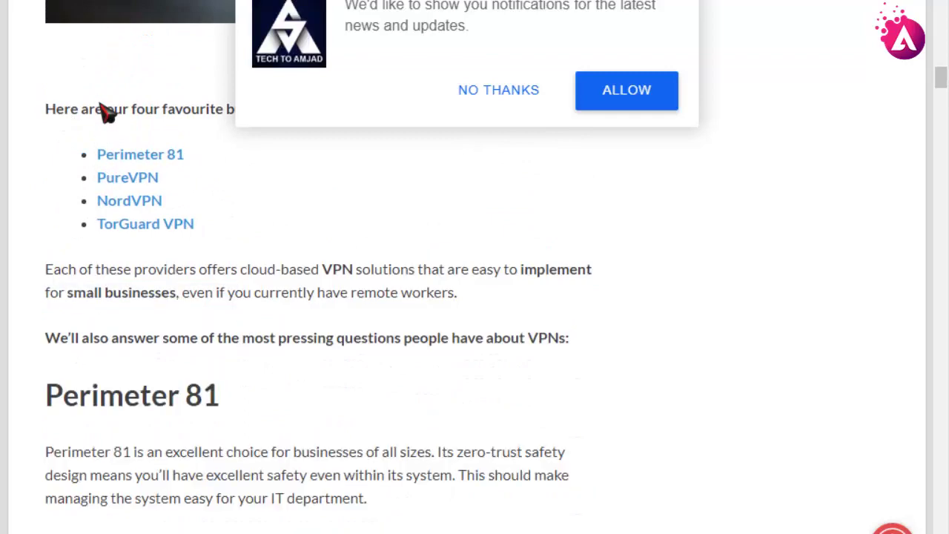
Step: Copy the article text from "Here are our four favourite business VPN providers:" through the PureVPN for Teams section and paste it below the subheading in the post
scroll(90, 220, up, 1)
drag(46, 202, 411, 326)
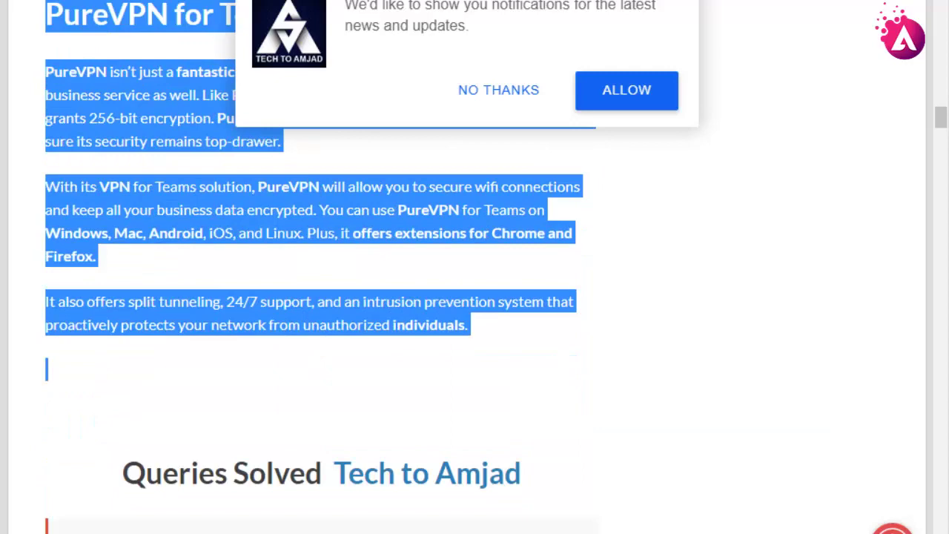
key(alt+Tab)
scroll(198, 519, down, 1)
click(186, 519)
right_click(188, 528)
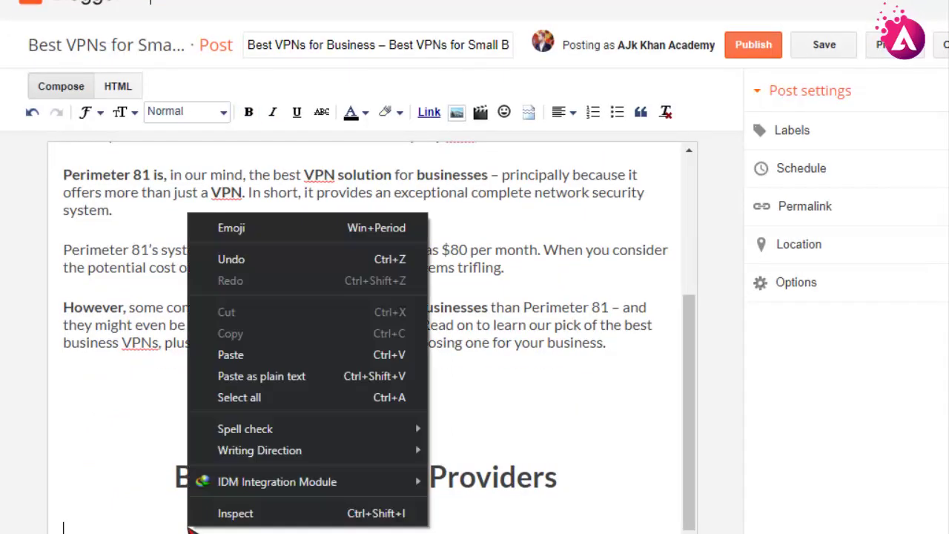
click(231, 354)
Step: Remove the hyperlinks from TorGuard VPN, PureVPN, Perimeter 81 and NordVPN in the post's provider list
scroll(140, 453, up, 15)
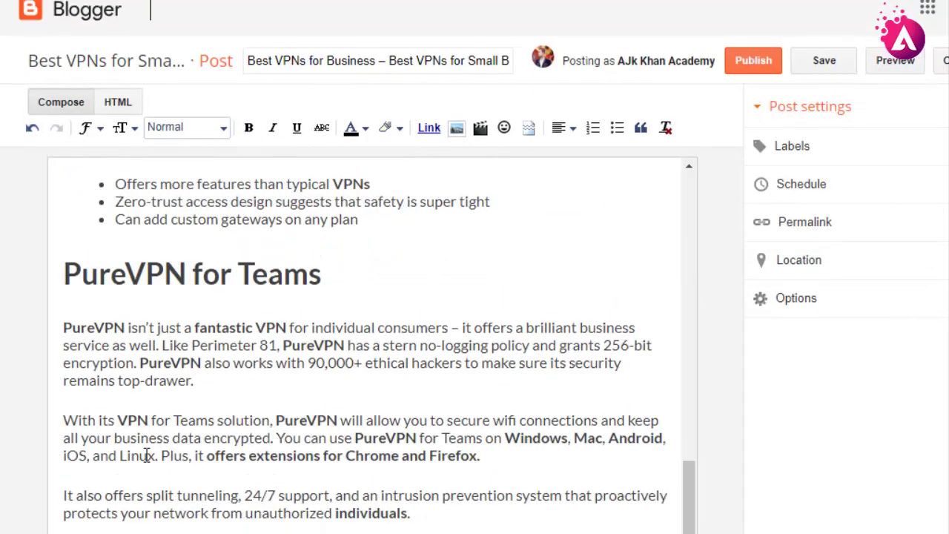
scroll(207, 449, down, 8)
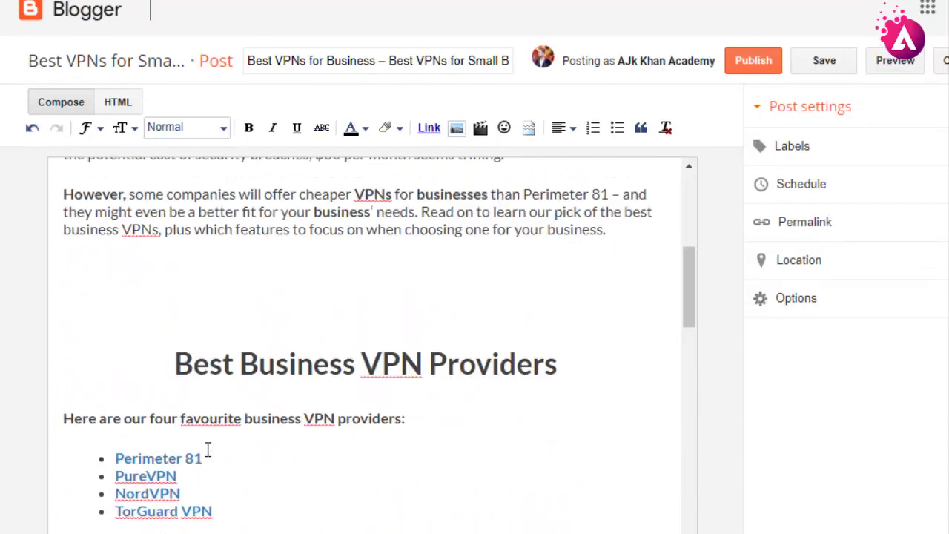
scroll(209, 447, up, 5)
scroll(211, 447, down, 3)
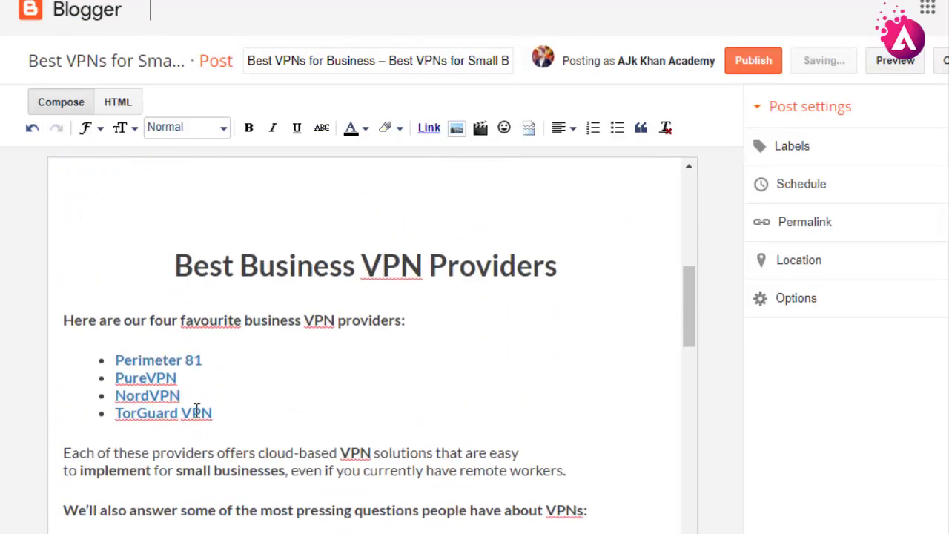
click(175, 414)
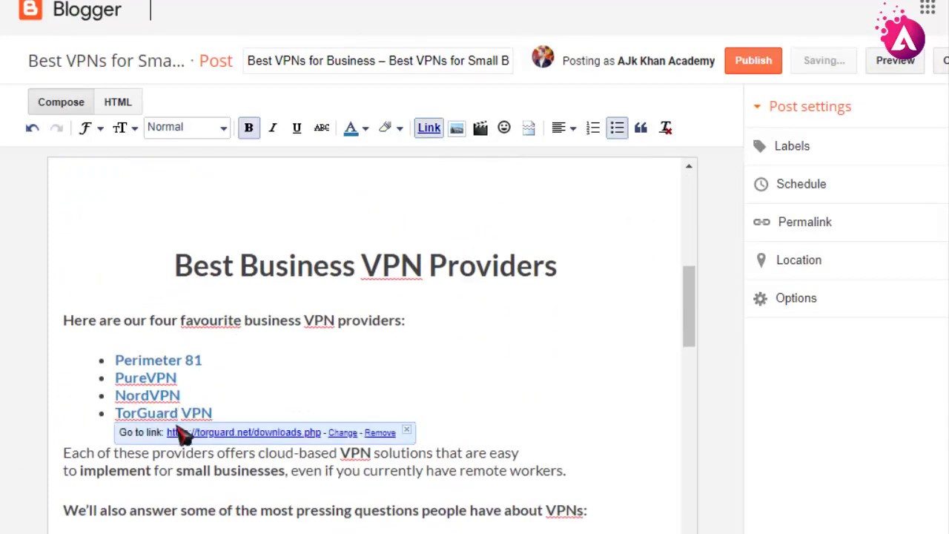
click(381, 433)
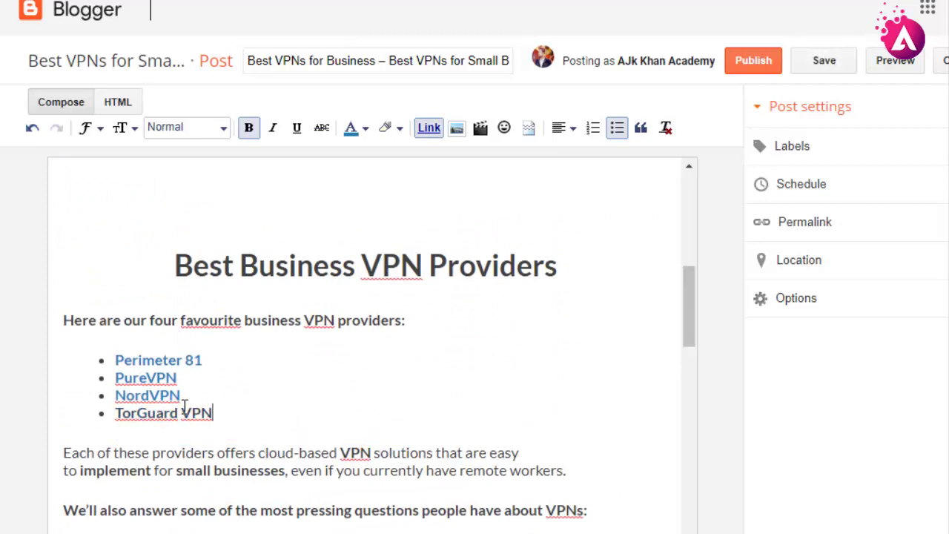
click(156, 379)
click(382, 398)
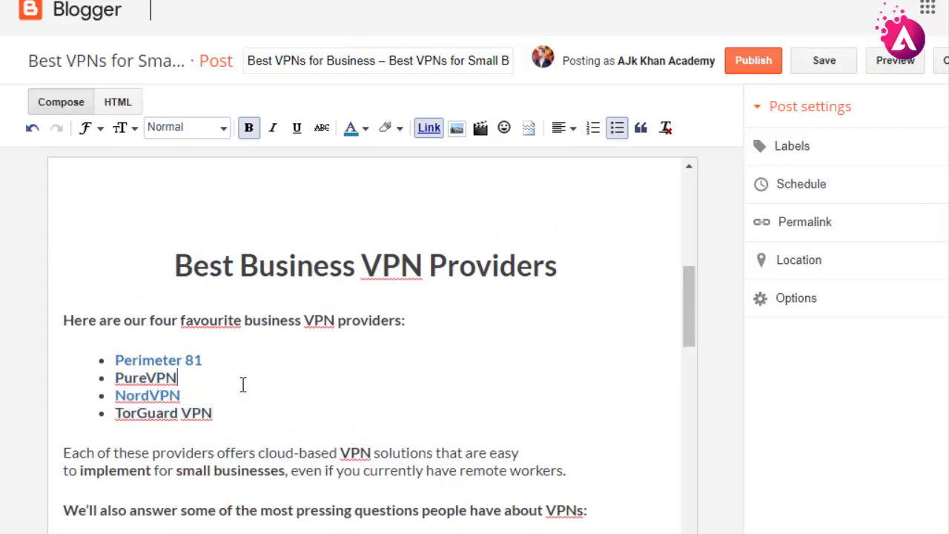
click(160, 354)
click(367, 380)
click(181, 397)
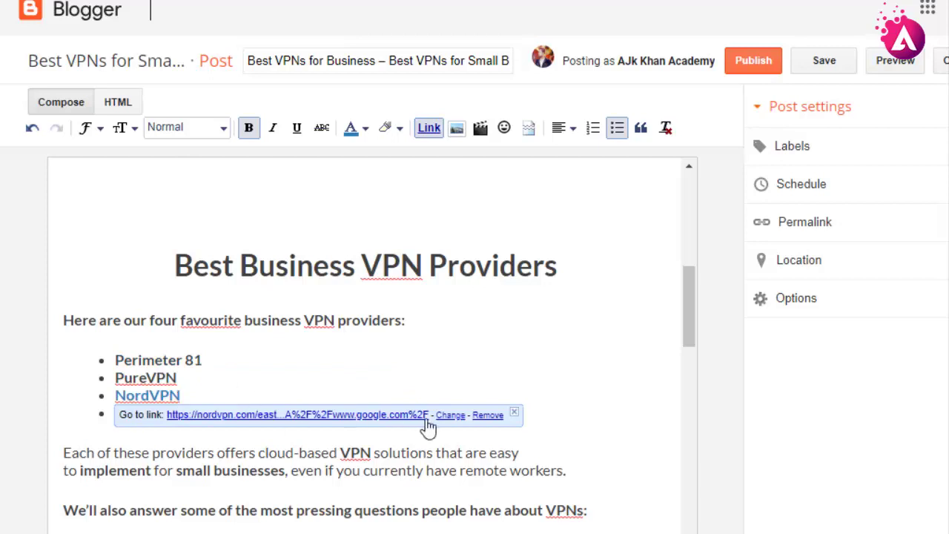
click(505, 417)
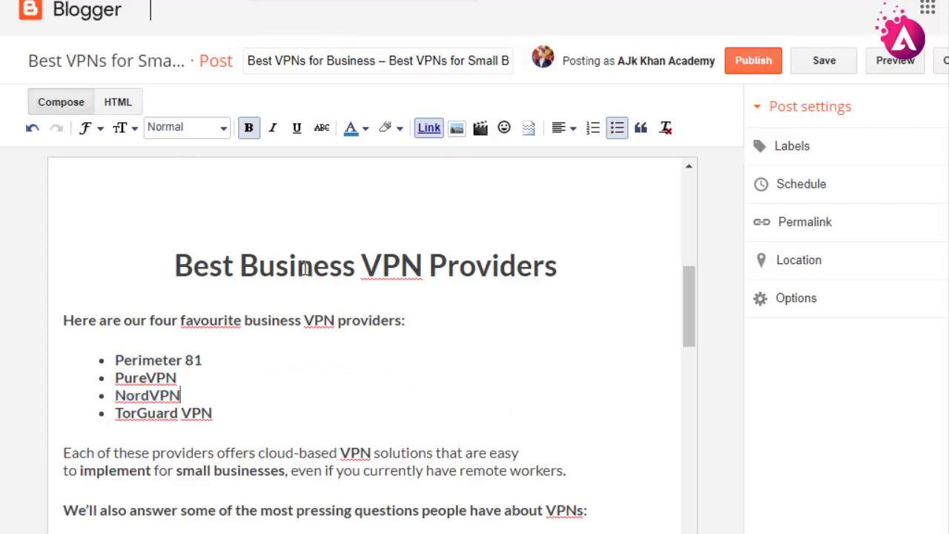
drag(555, 267, 175, 266)
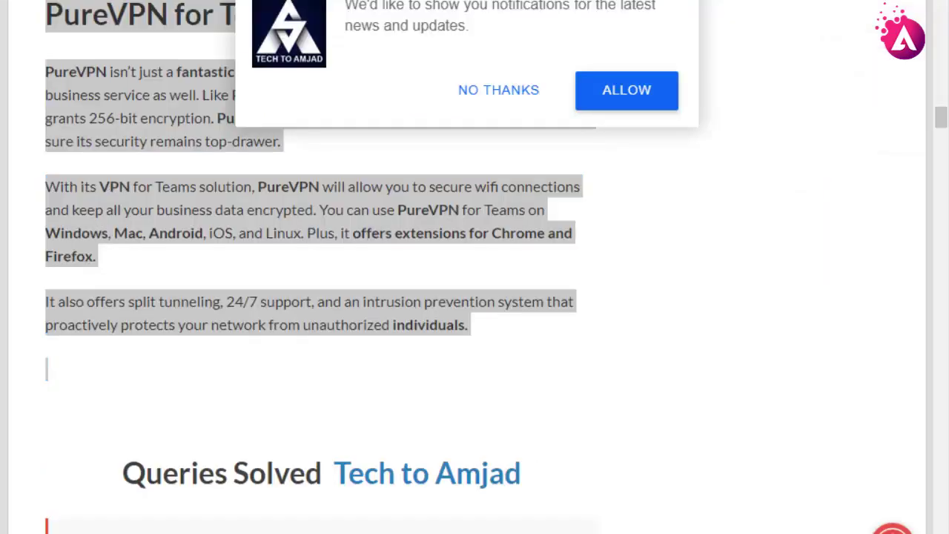
right_click(199, 2)
click(248, 69)
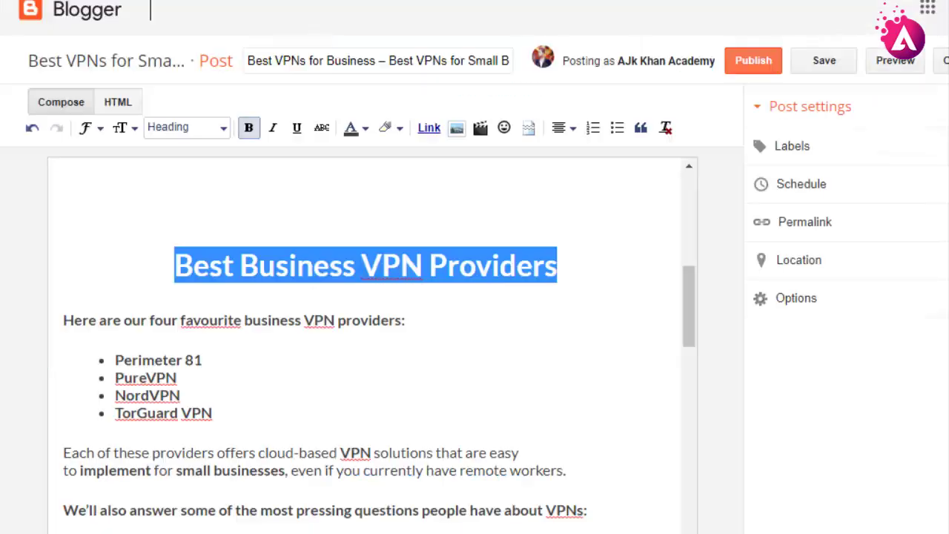
click(429, 127)
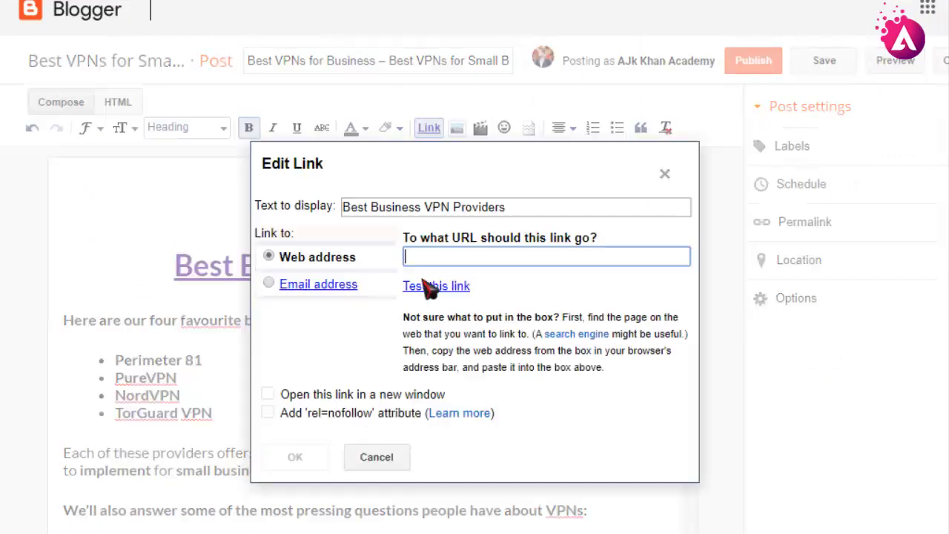
right_click(423, 257)
click(477, 398)
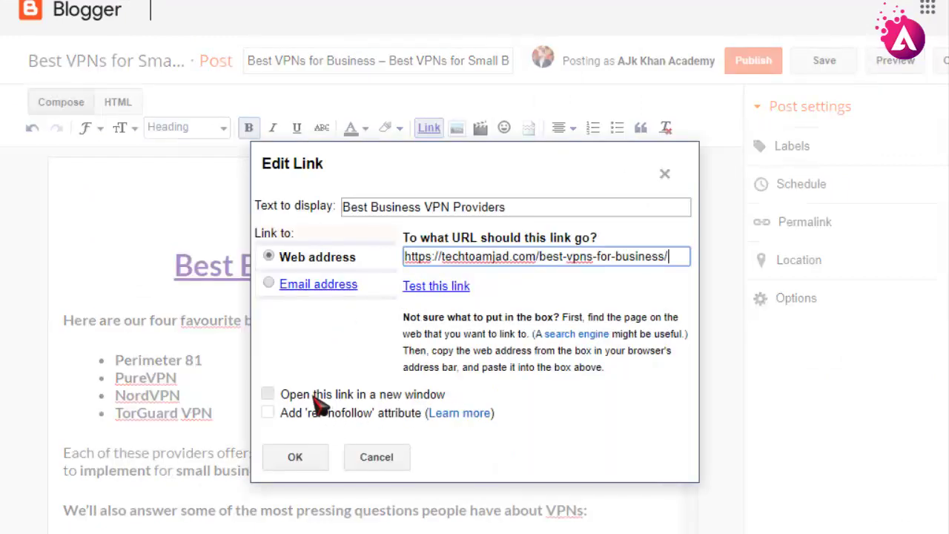
click(288, 395)
click(294, 456)
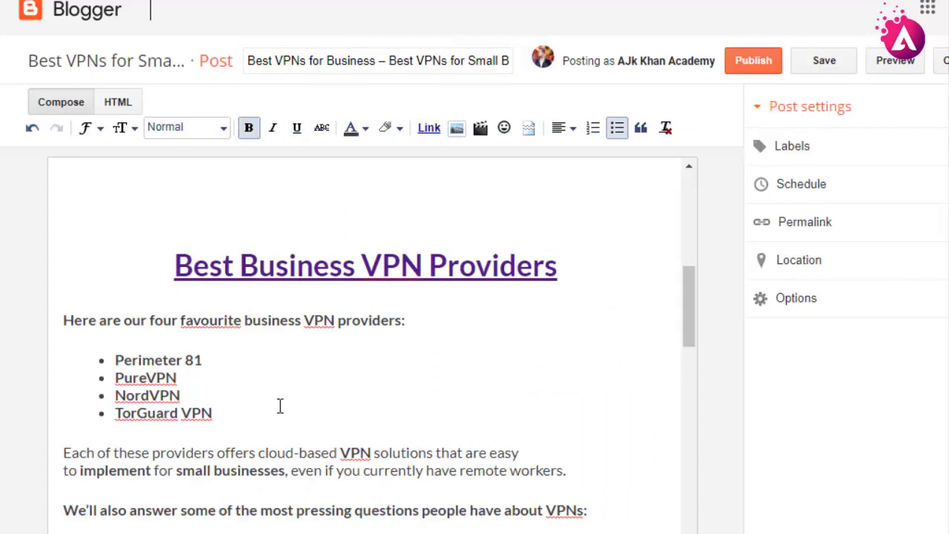
scroll(280, 404, down, 10)
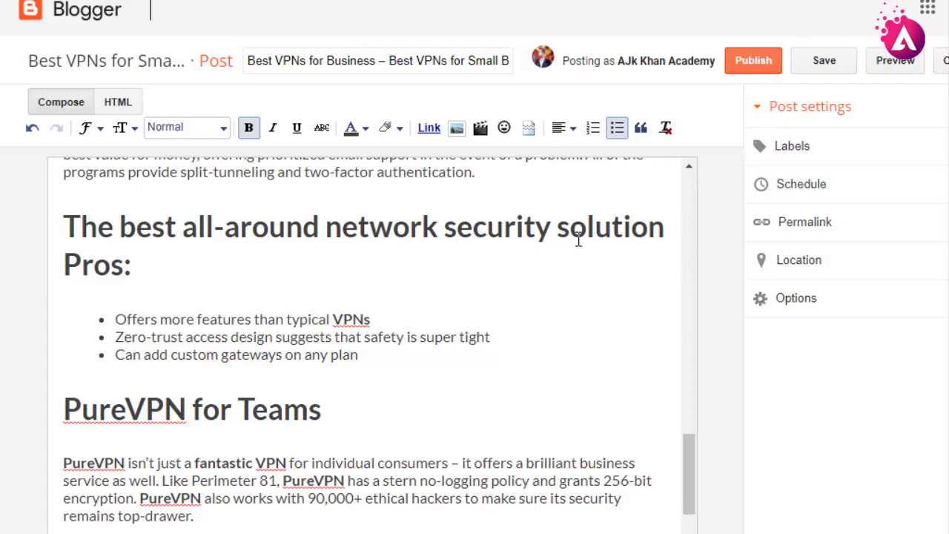
scroll(578, 238, up, 6)
scroll(304, 372, up, 10)
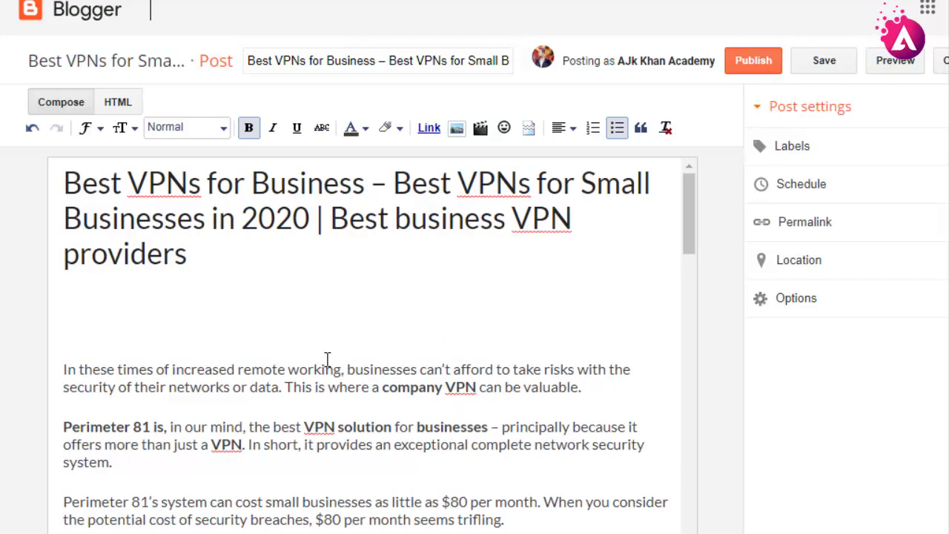
drag(394, 178, 312, 215)
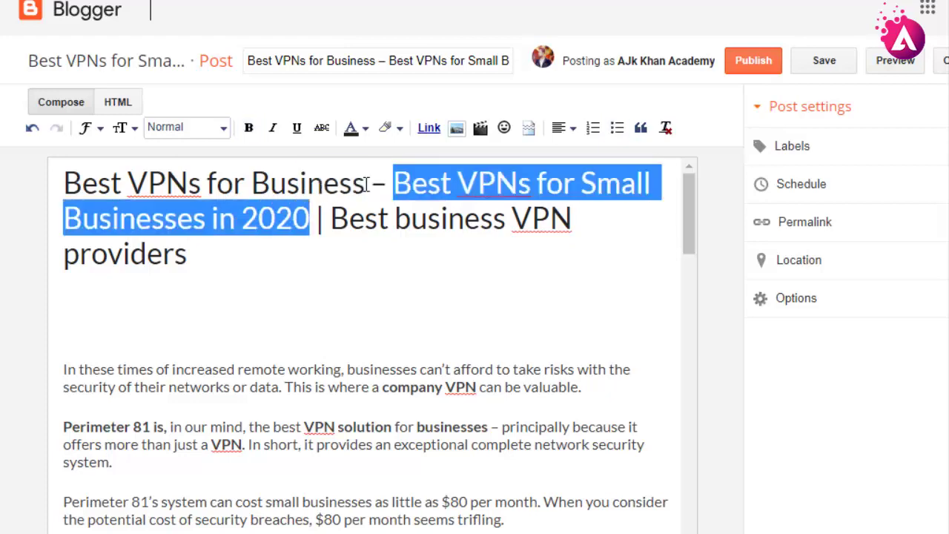
click(428, 128)
right_click(439, 257)
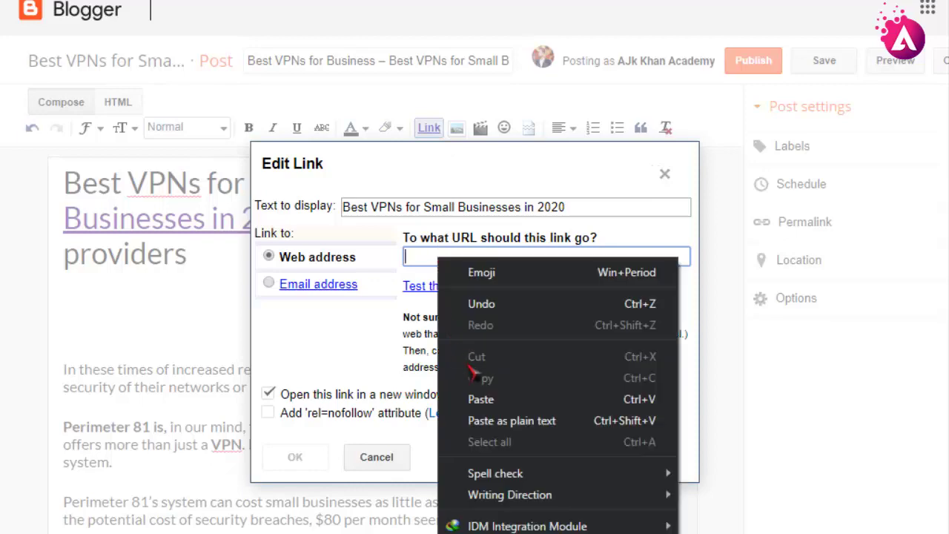
click(475, 398)
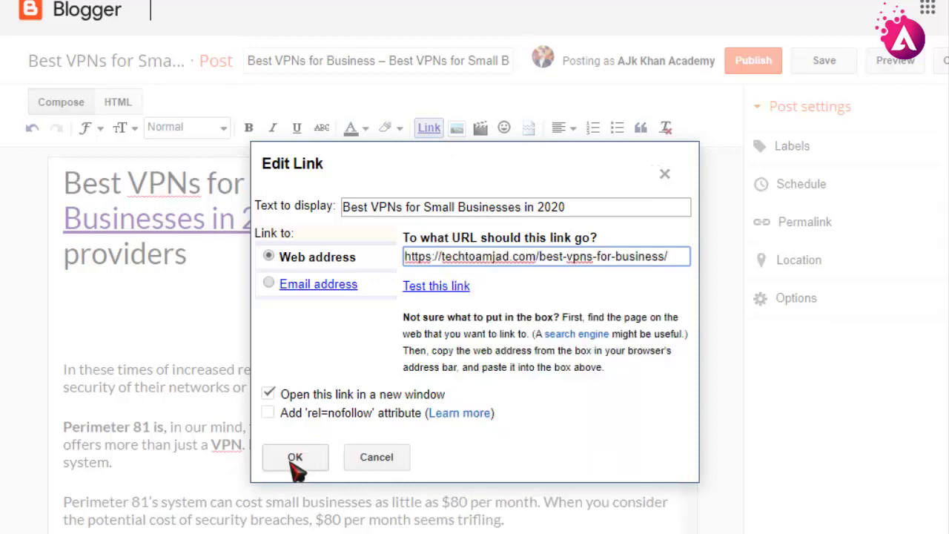
click(293, 462)
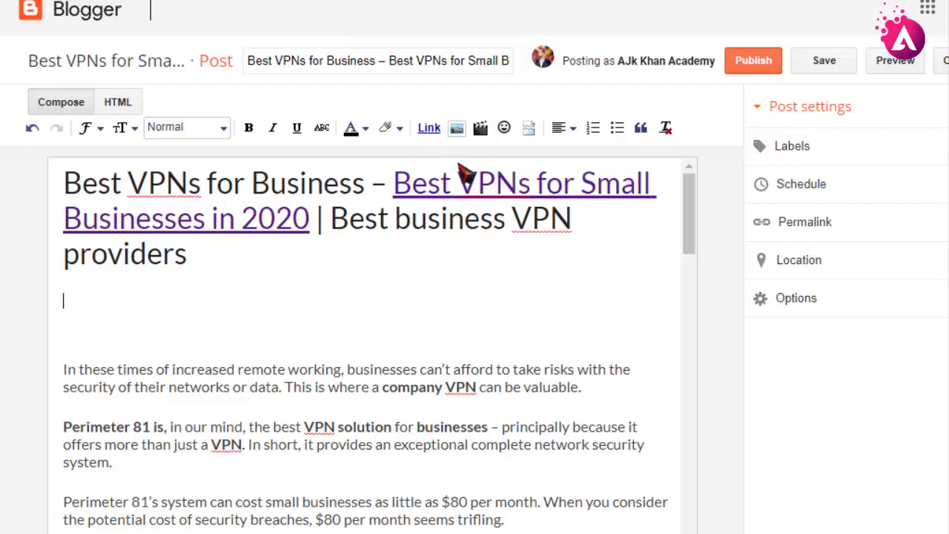
Step: Insert the Tech to Amjad VPN image below the post's main heading and set its size to X-Large
click(457, 128)
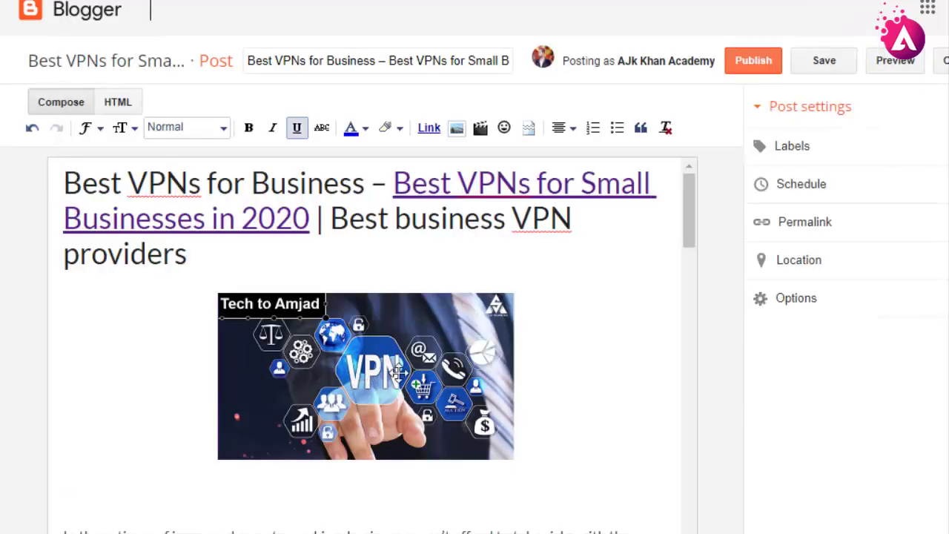
click(483, 424)
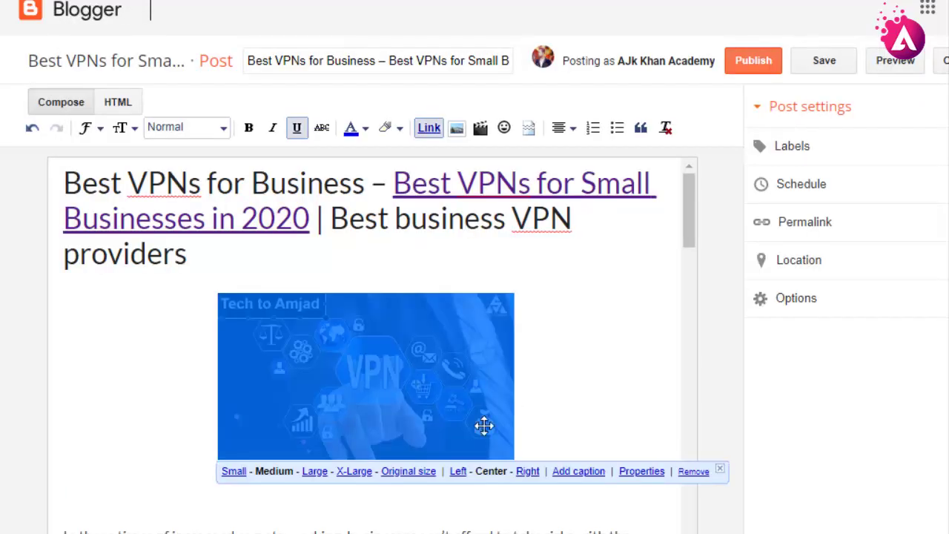
click(355, 474)
Step: Copy the full post title and paste it as the VPN image's alt text and title text
click(392, 62)
right_click(393, 62)
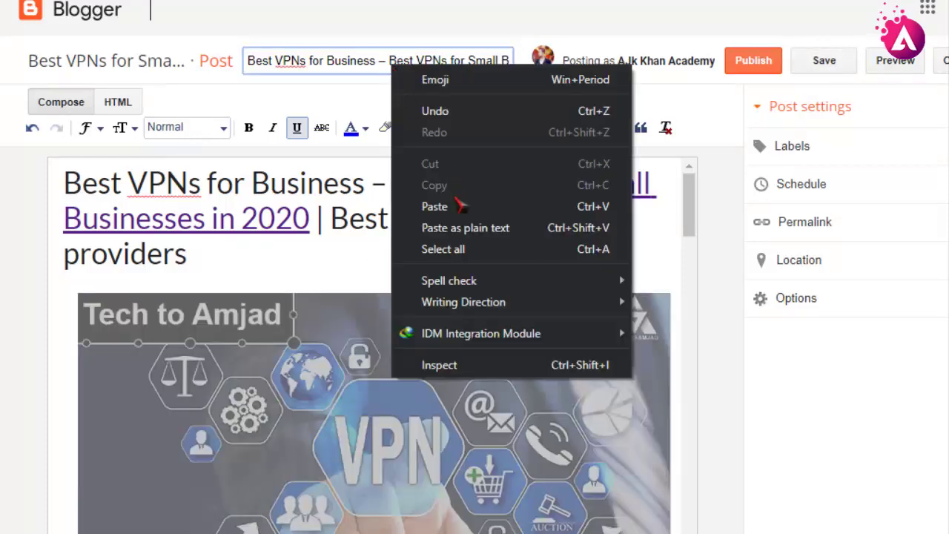
click(461, 252)
right_click(314, 68)
click(354, 128)
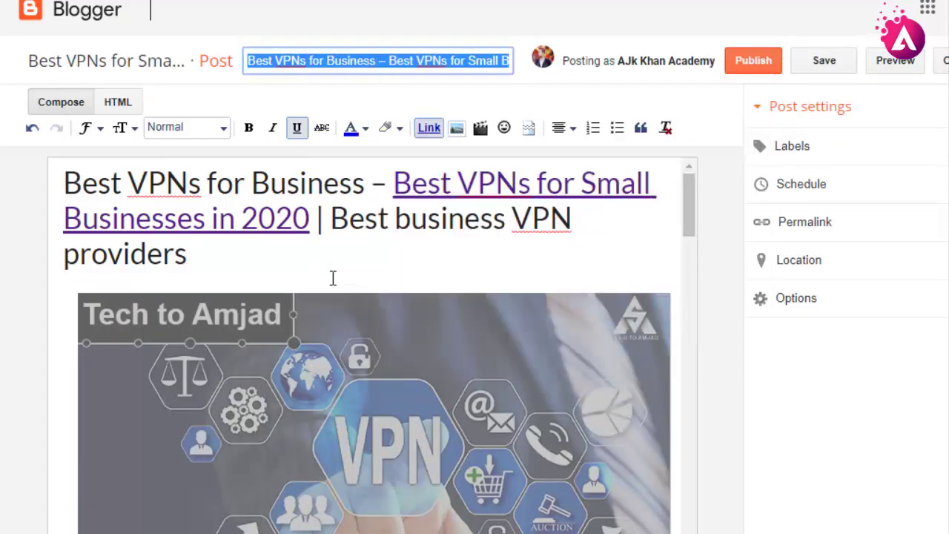
scroll(333, 282, down, 4)
click(371, 254)
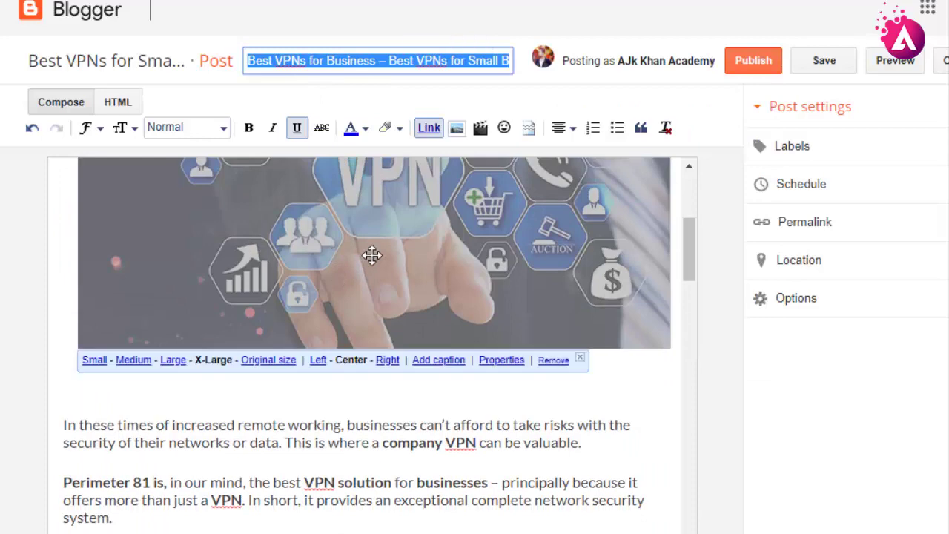
click(501, 360)
right_click(341, 300)
click(413, 154)
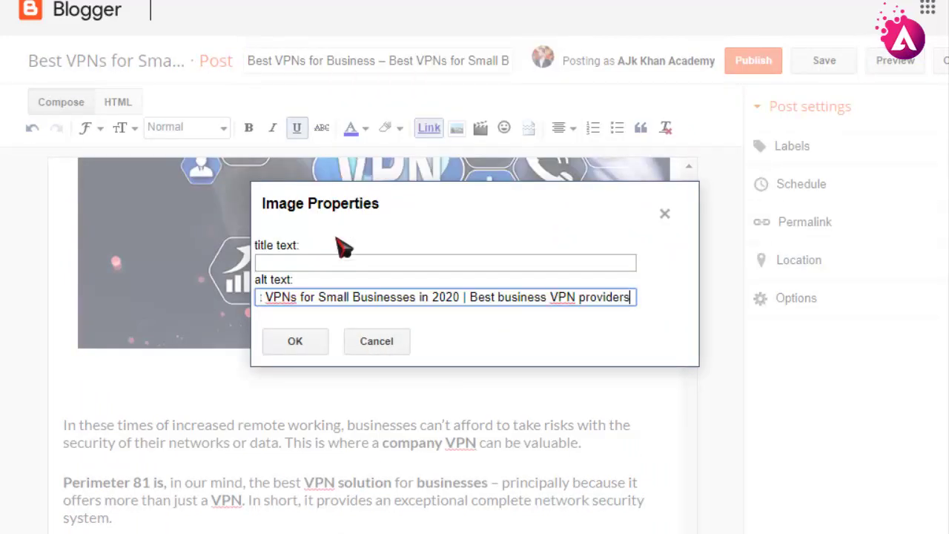
right_click(313, 261)
click(361, 393)
click(310, 343)
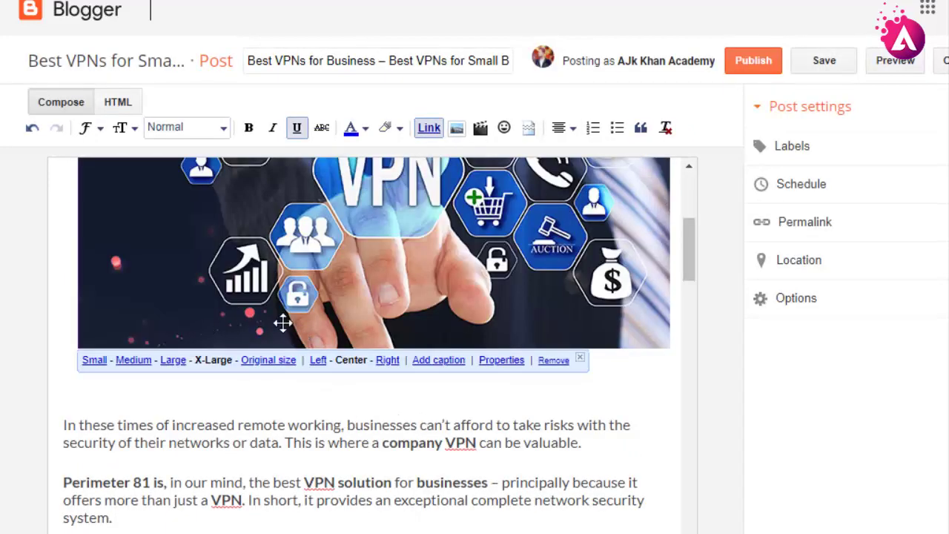
Step: Select NordVPN in the post's provider list, return to the article, close its enlarged image and open the Tech To Amjad homepage
scroll(297, 318, up, 4)
scroll(314, 455, down, 12)
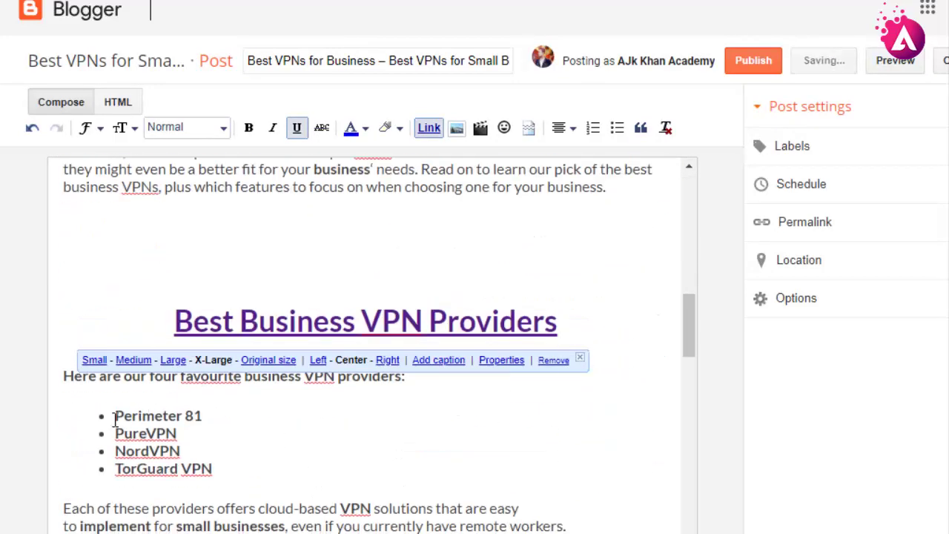
drag(115, 420, 216, 414)
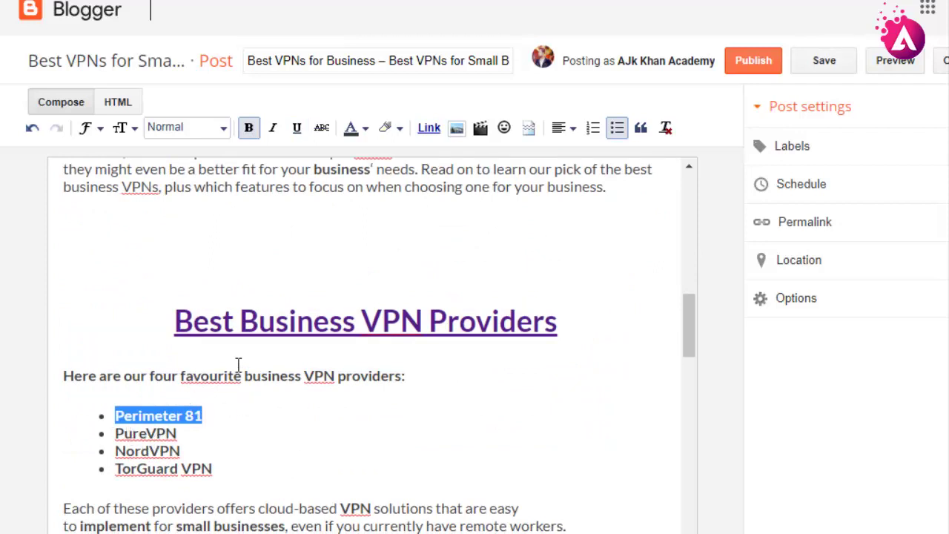
click(310, 319)
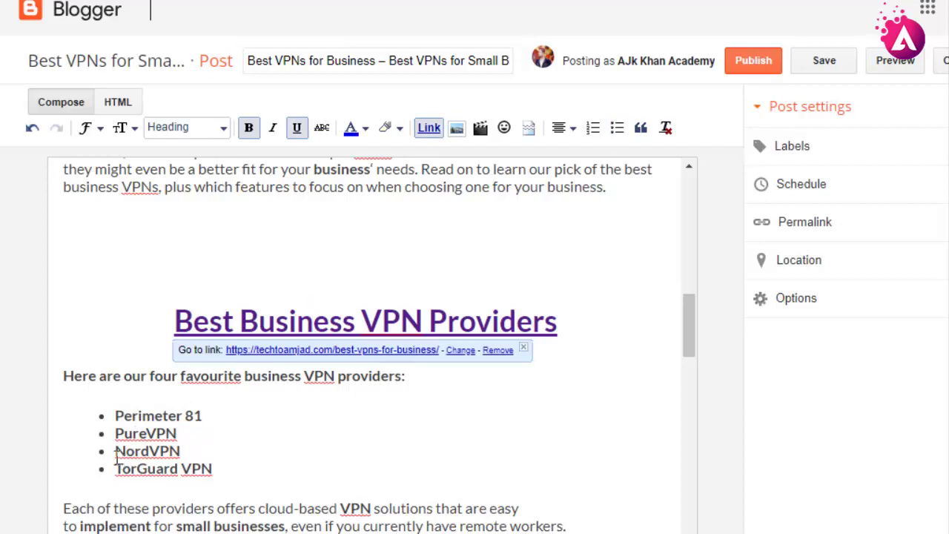
drag(114, 450, 189, 451)
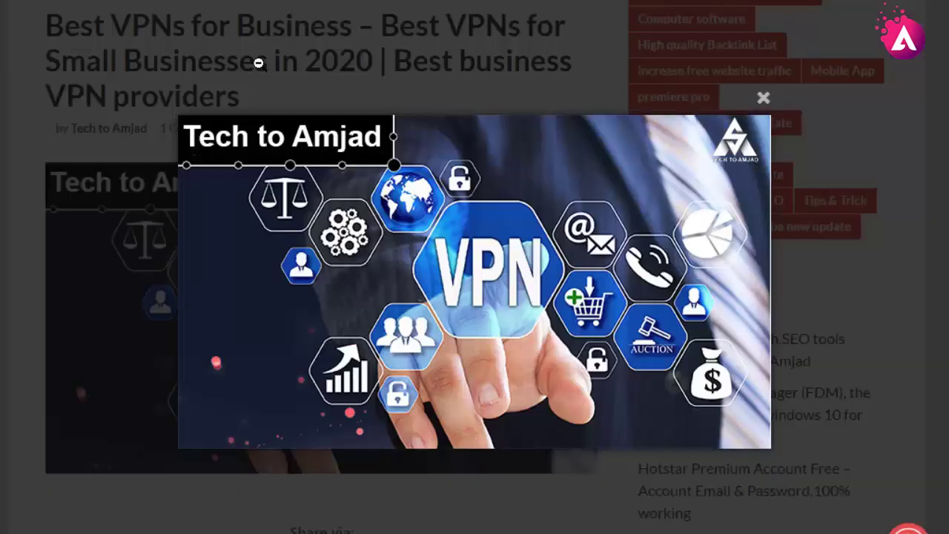
click(258, 63)
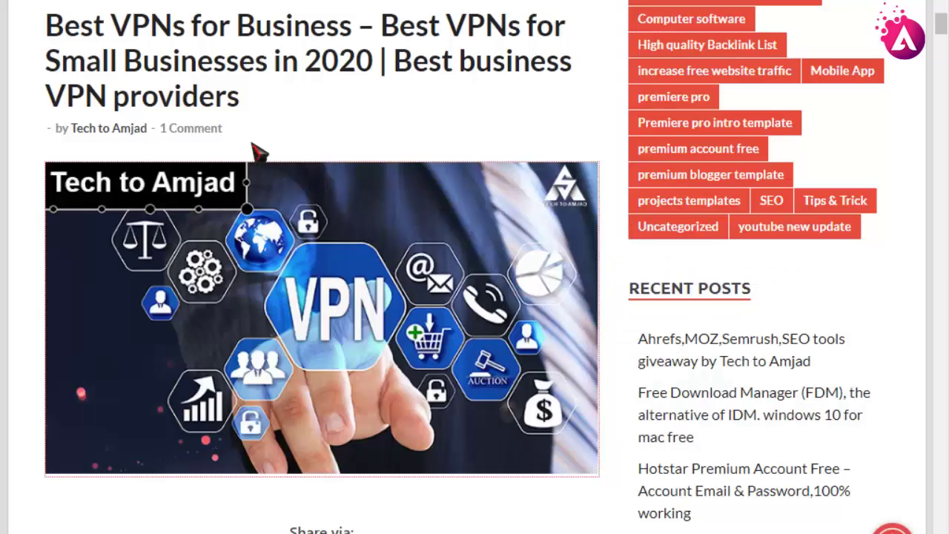
scroll(254, 156, up, 5)
click(197, 269)
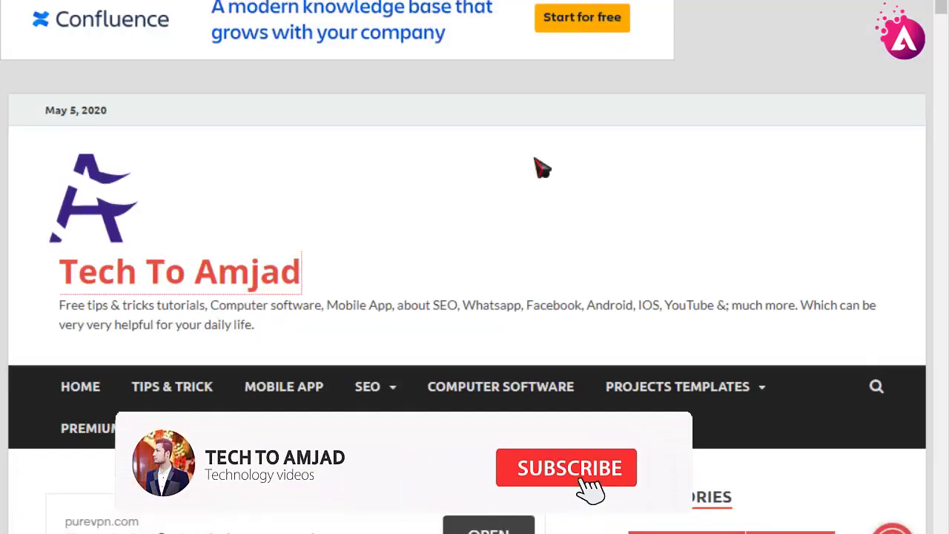
Step: Find the "Free Nordvpn Premium Account and Password April 2020" post on the homepage and open it in a new tab
scroll(542, 168, down, 20)
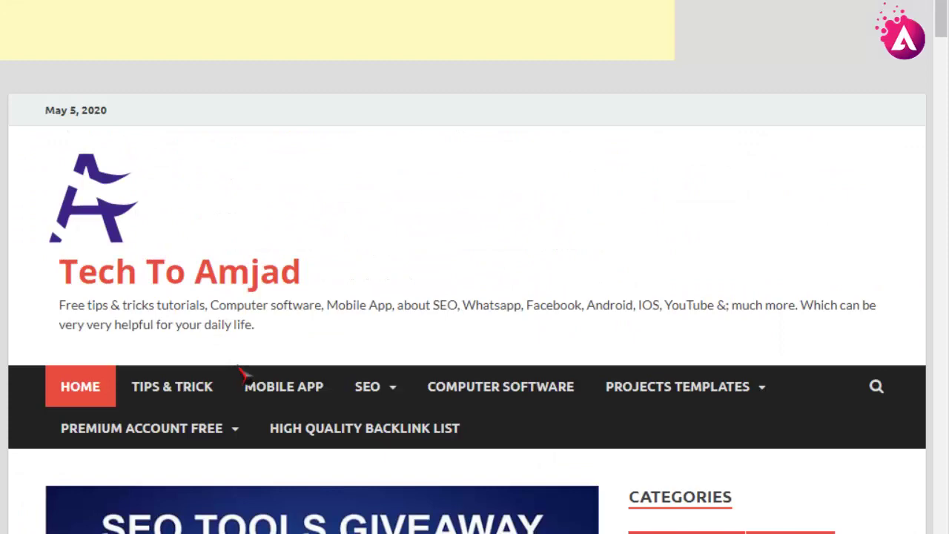
scroll(238, 371, down, 10)
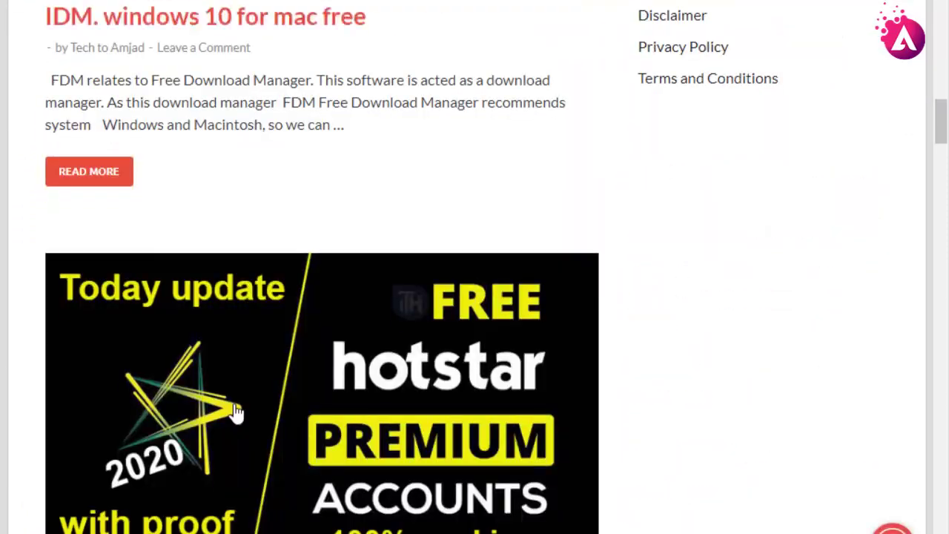
scroll(250, 400, down, 15)
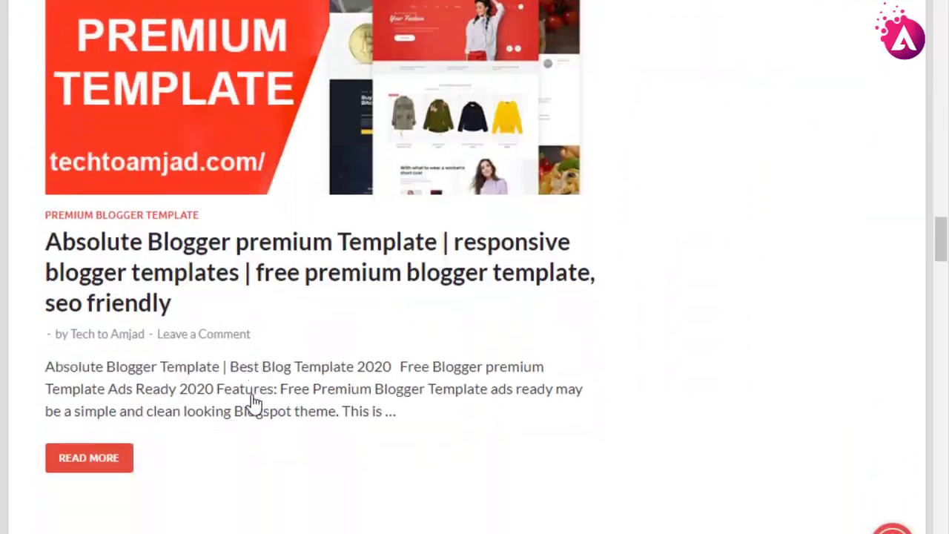
scroll(250, 401, down, 20)
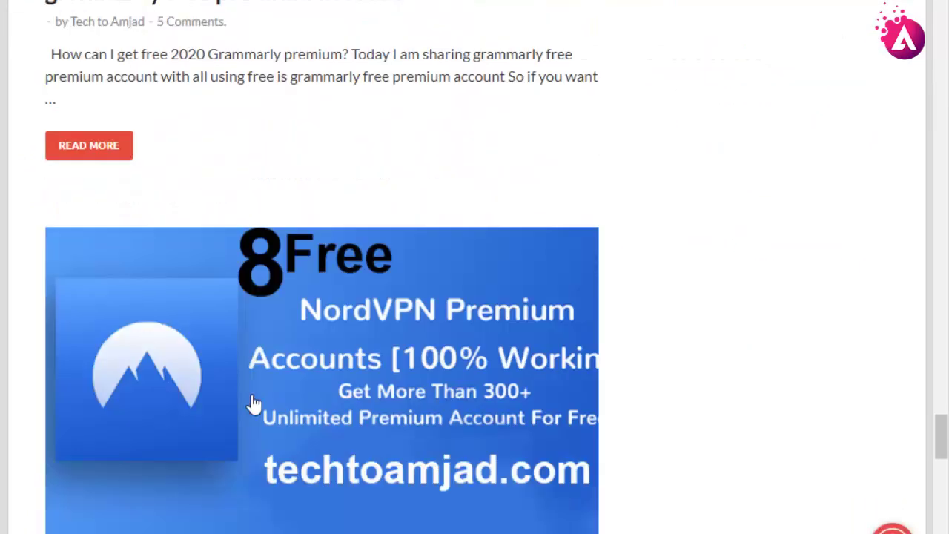
scroll(254, 404, down, 5)
right_click(254, 247)
click(271, 252)
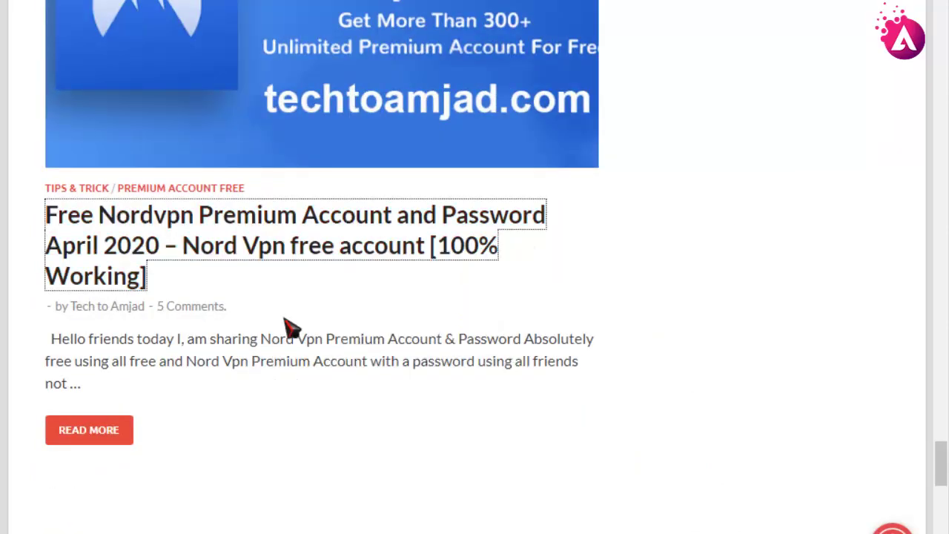
Step: Copy the NordVPN account post's web address and link NordVPN in the Blogger post's provider list to it, opening in a new window
scroll(283, 326, up, 5)
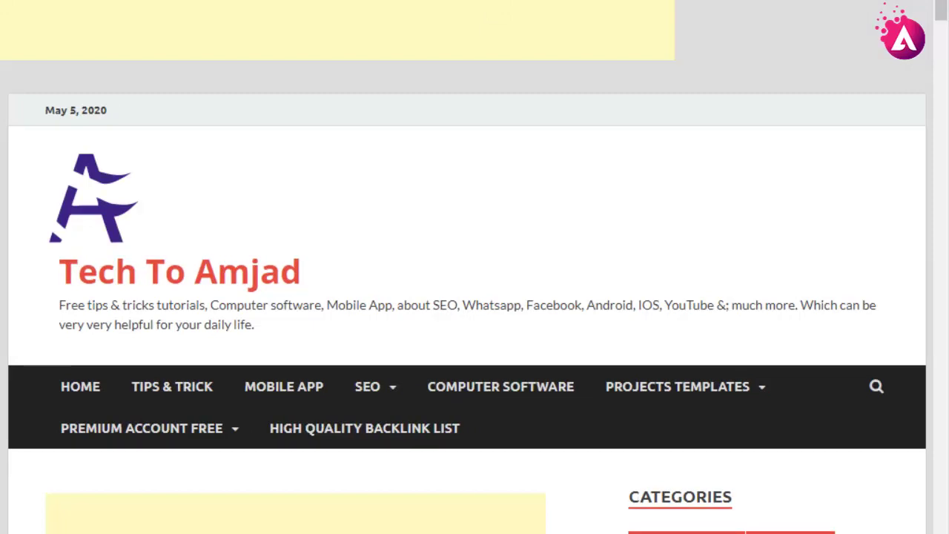
right_click(215, 0)
click(260, 66)
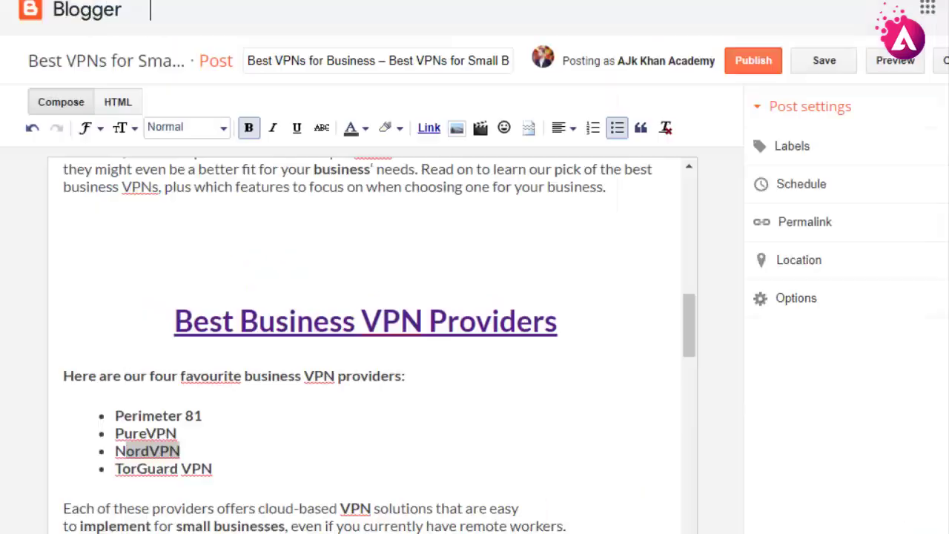
drag(124, 450, 179, 450)
double_click(185, 452)
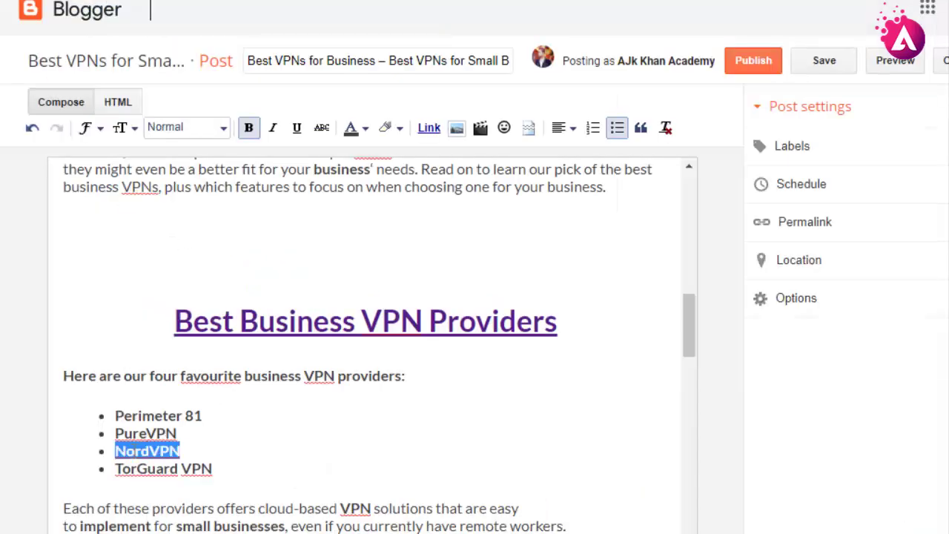
click(431, 128)
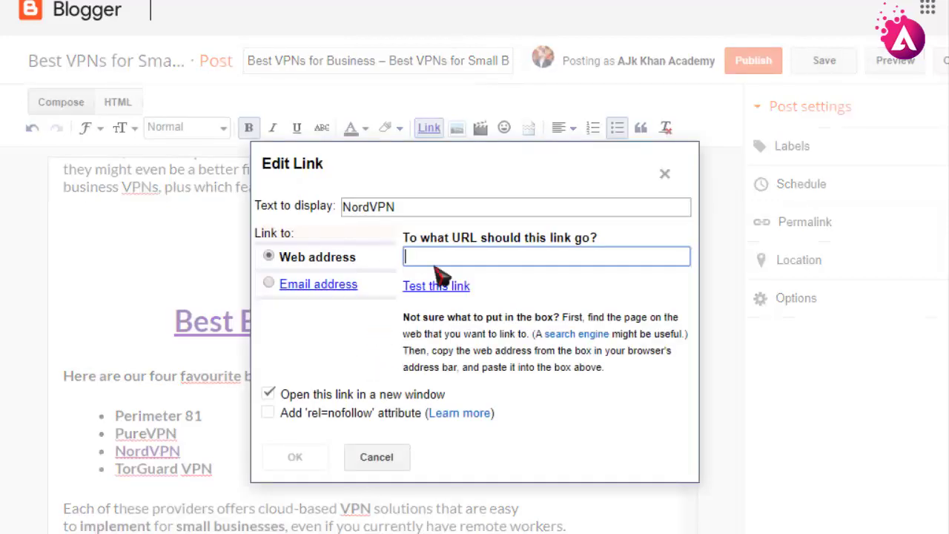
right_click(433, 253)
click(482, 390)
click(293, 455)
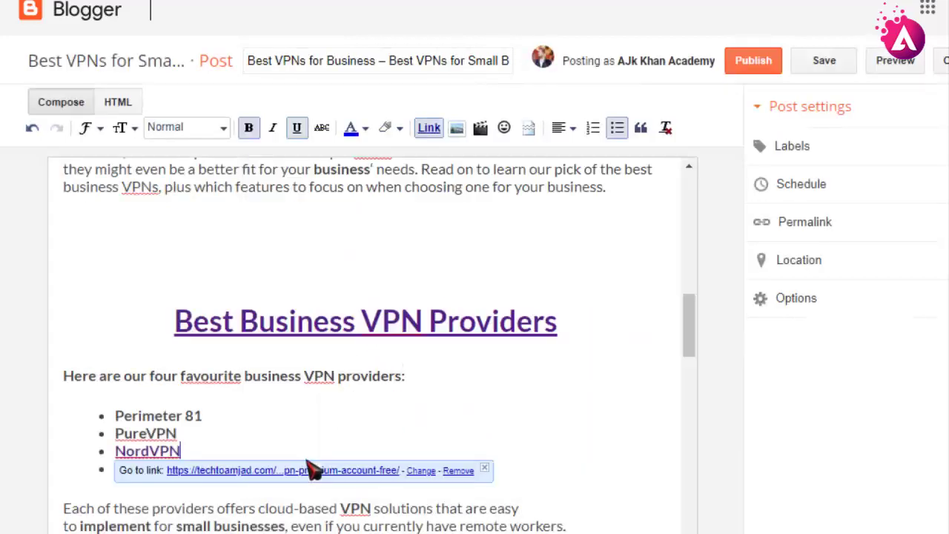
click(246, 430)
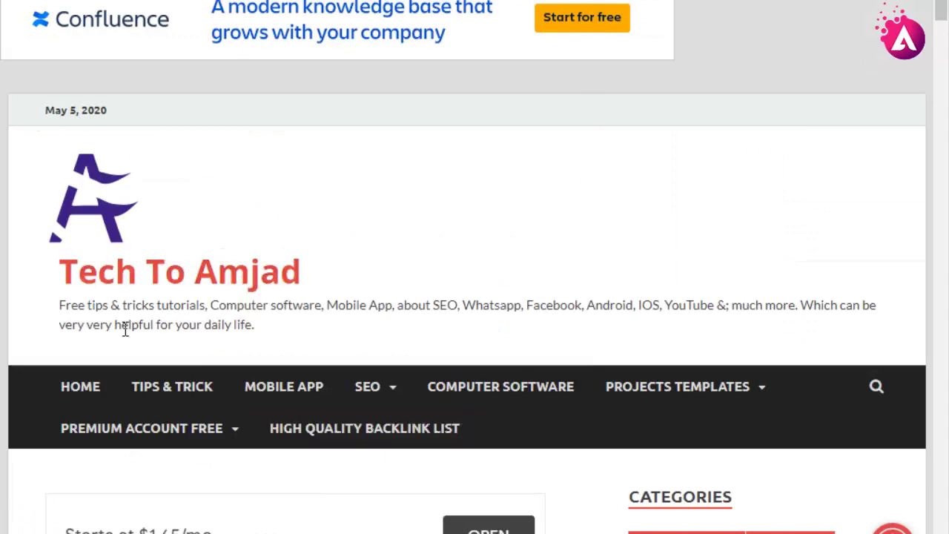
drag(113, 326, 252, 326)
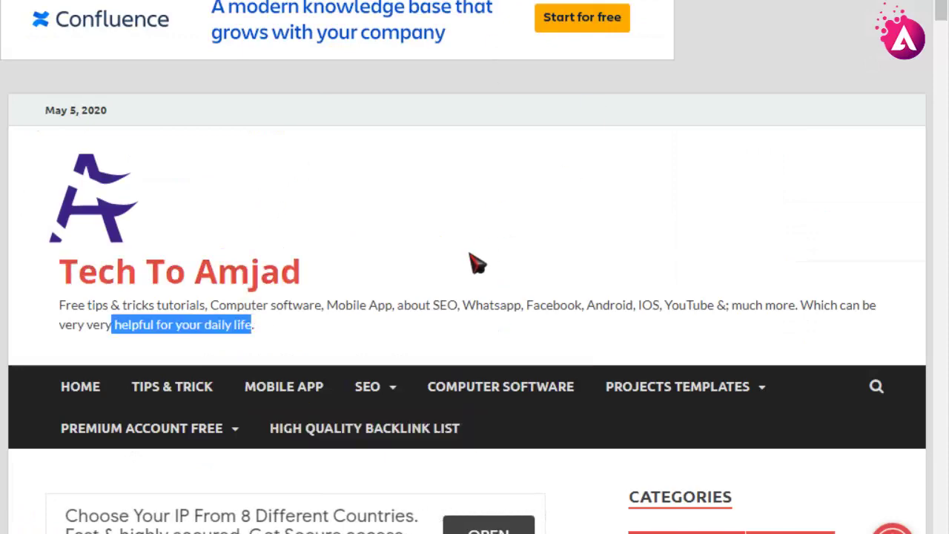
scroll(474, 261, down, 3)
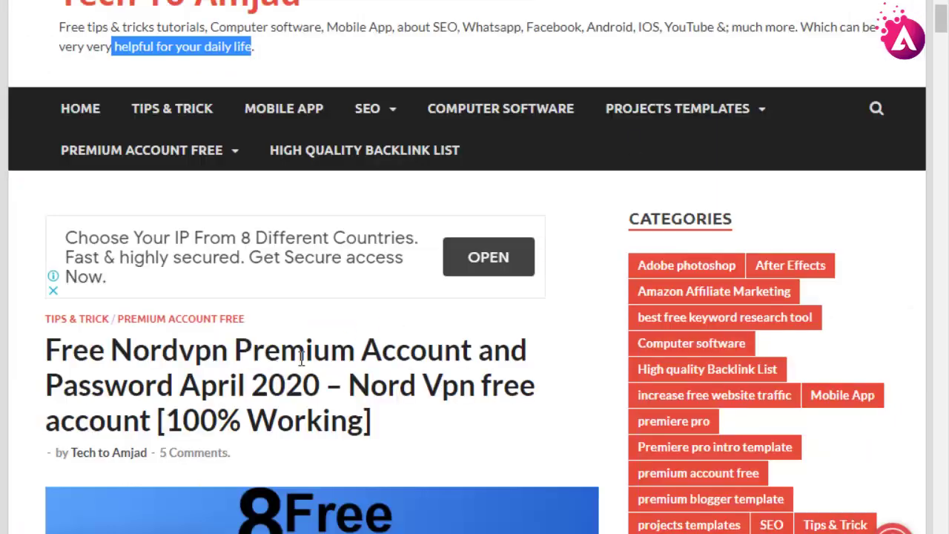
scroll(302, 358, up, 4)
scroll(302, 359, down, 7)
scroll(301, 359, up, 6)
scroll(489, 35, down, 15)
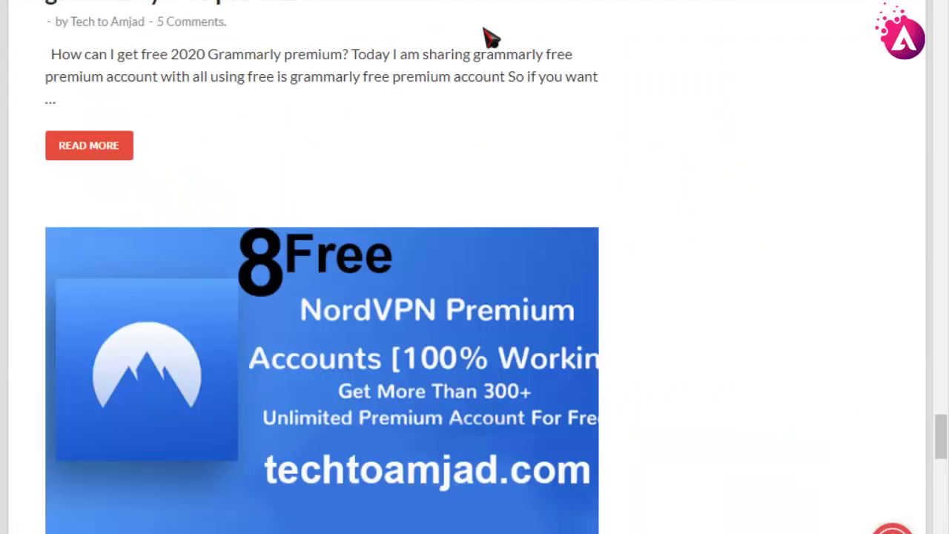
Step: Find the "Best VPNs for Business" article on the Tech To Amjad homepage and open it
scroll(299, 423, down, 6)
scroll(299, 423, up, 7)
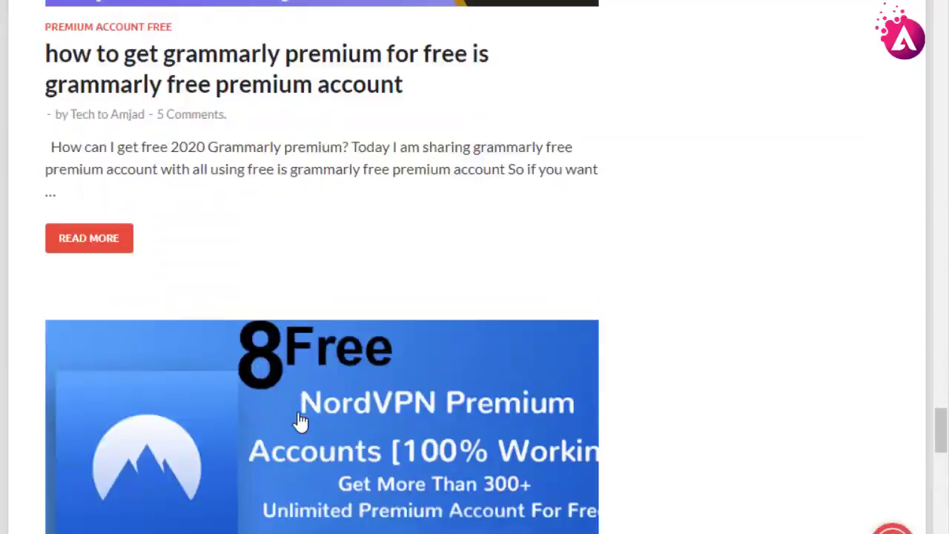
scroll(300, 421, up, 10)
scroll(300, 421, down, 1)
scroll(300, 420, up, 5)
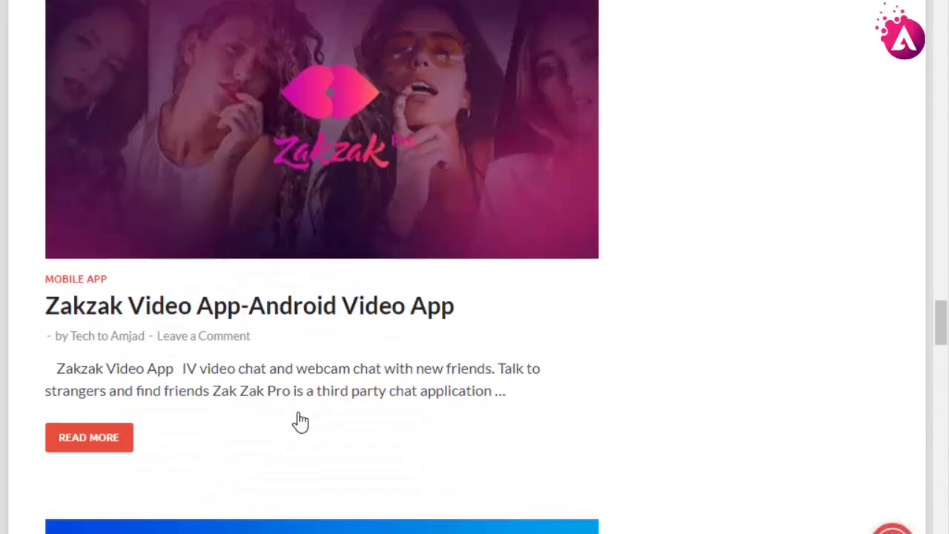
scroll(300, 420, up, 10)
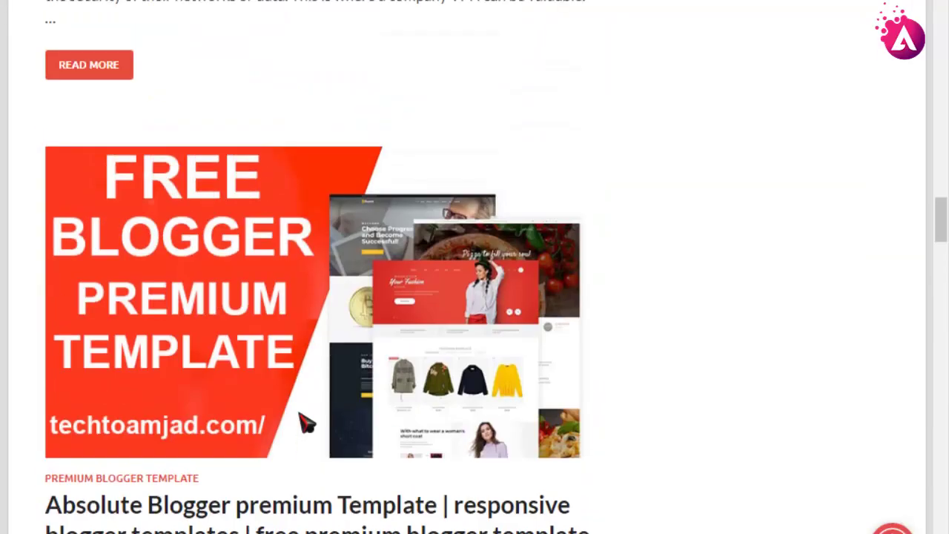
scroll(301, 420, up, 3)
scroll(300, 420, down, 1)
scroll(300, 420, up, 8)
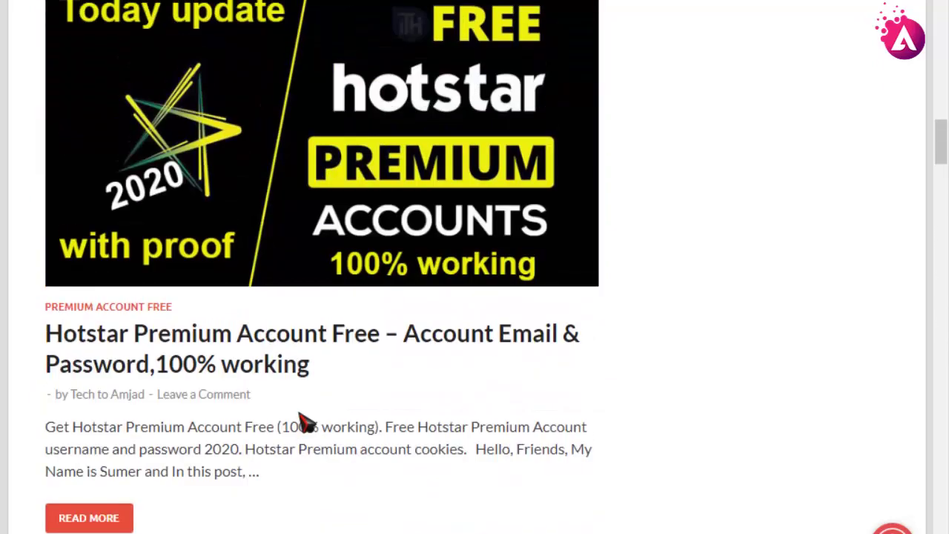
scroll(300, 420, up, 8)
scroll(303, 420, down, 7)
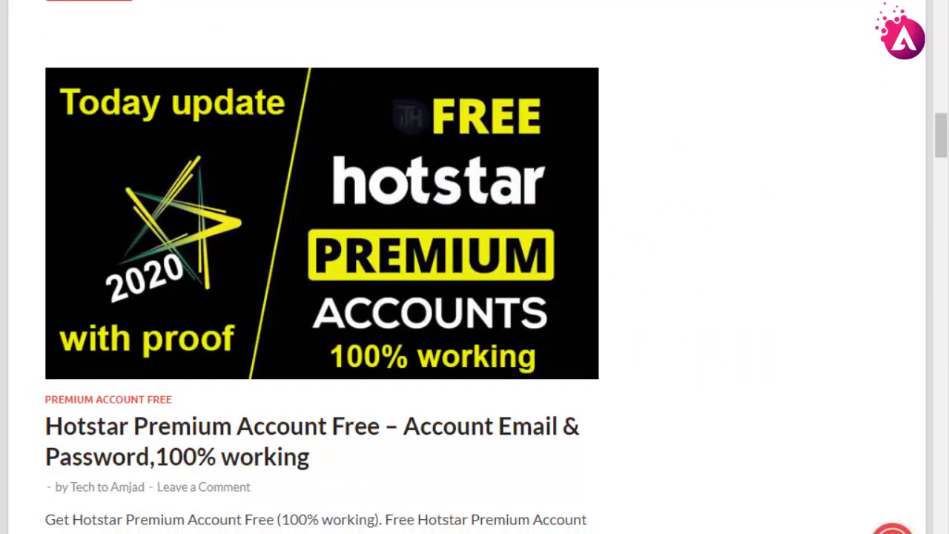
scroll(322, 214, down, 8)
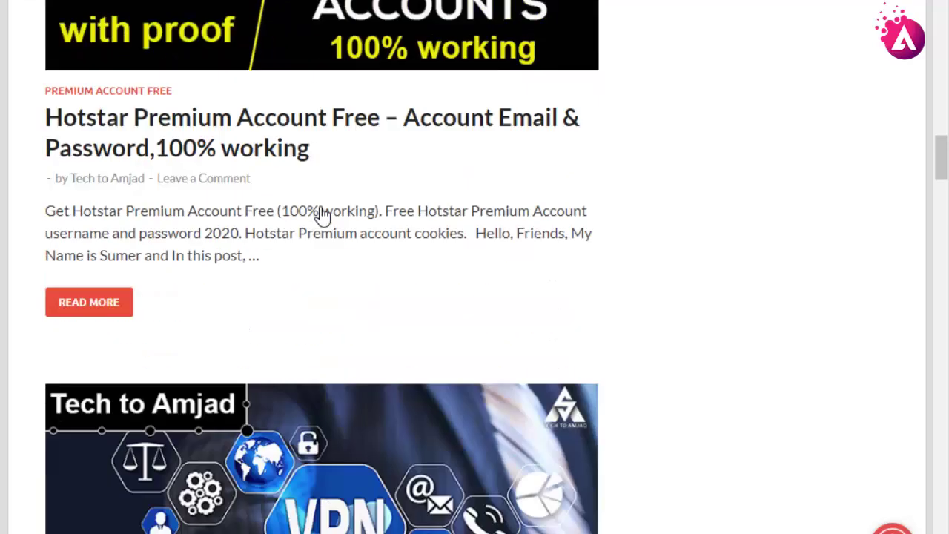
scroll(322, 214, down, 3)
click(294, 234)
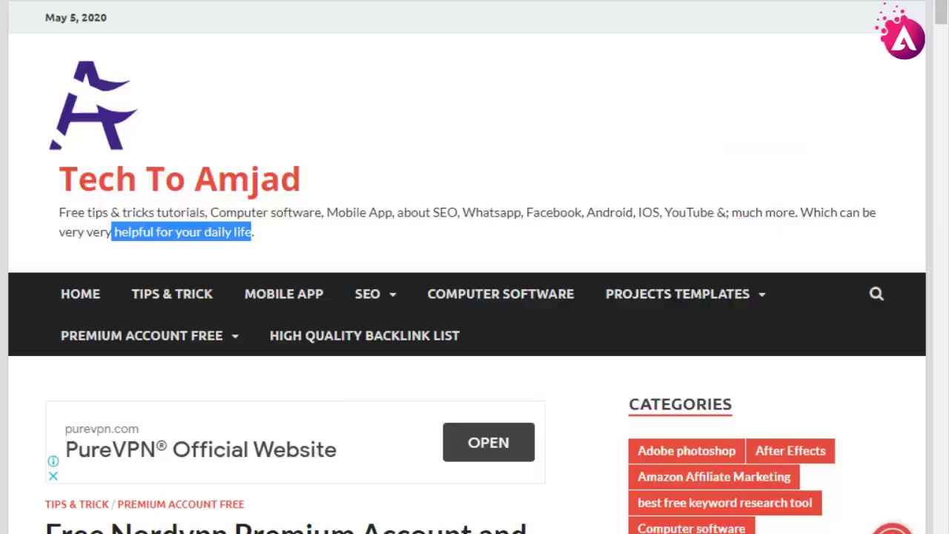
scroll(443, 278, down, 5)
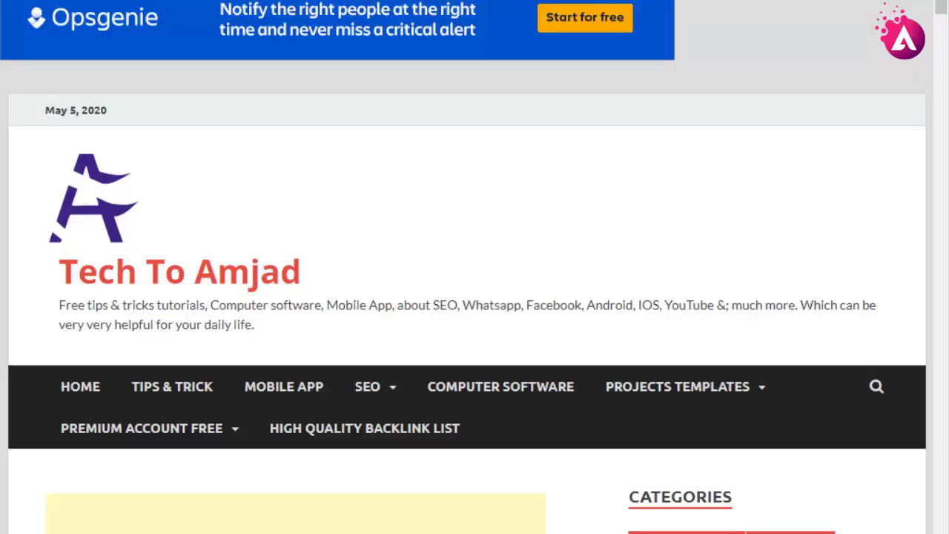
Step: Copy the business VPN article's web address and link Perimeter 81 in the Blogger post's provider list to it
right_click(196, 1)
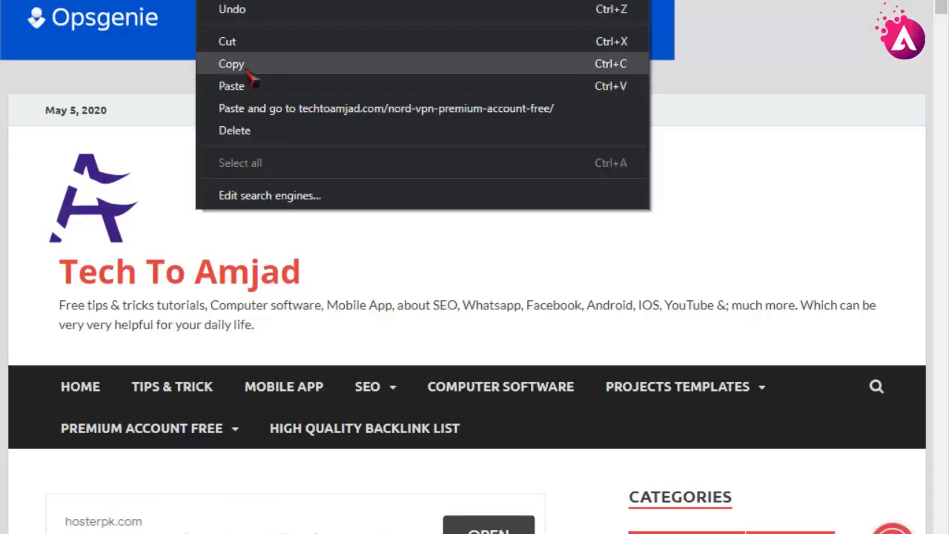
click(249, 65)
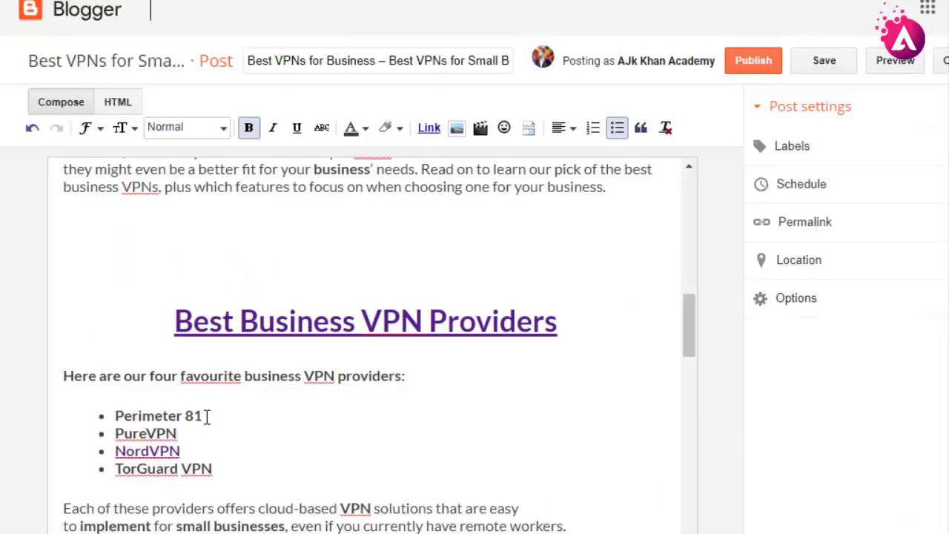
drag(207, 417, 101, 410)
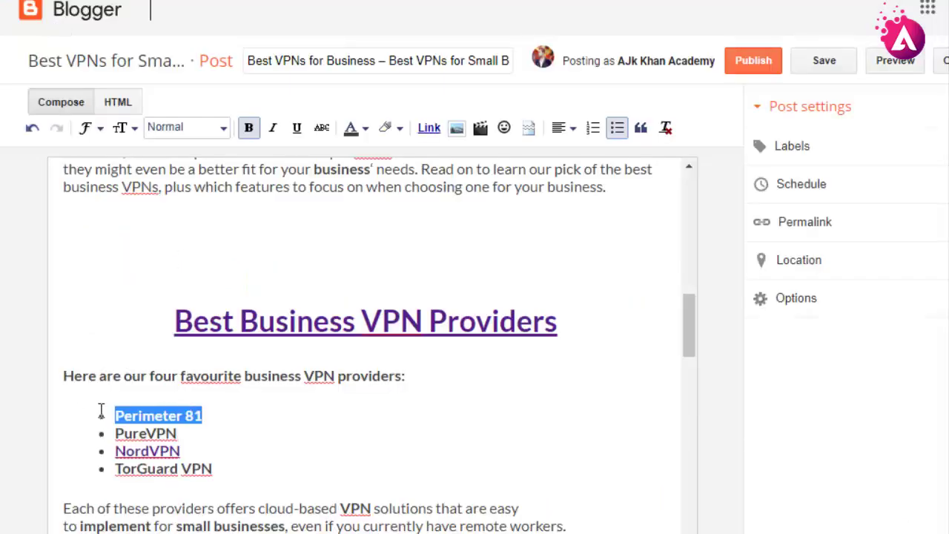
click(428, 128)
right_click(437, 252)
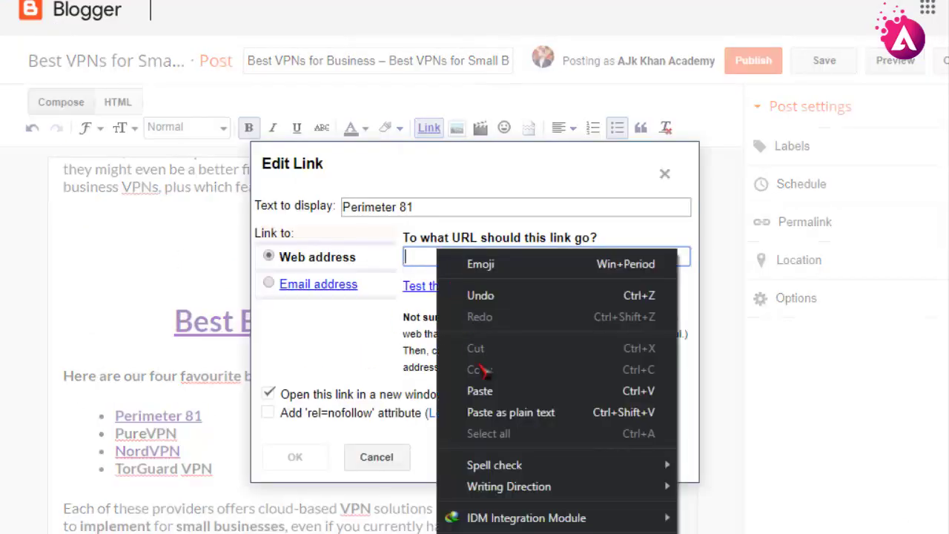
click(474, 387)
click(298, 458)
drag(226, 469, 60, 482)
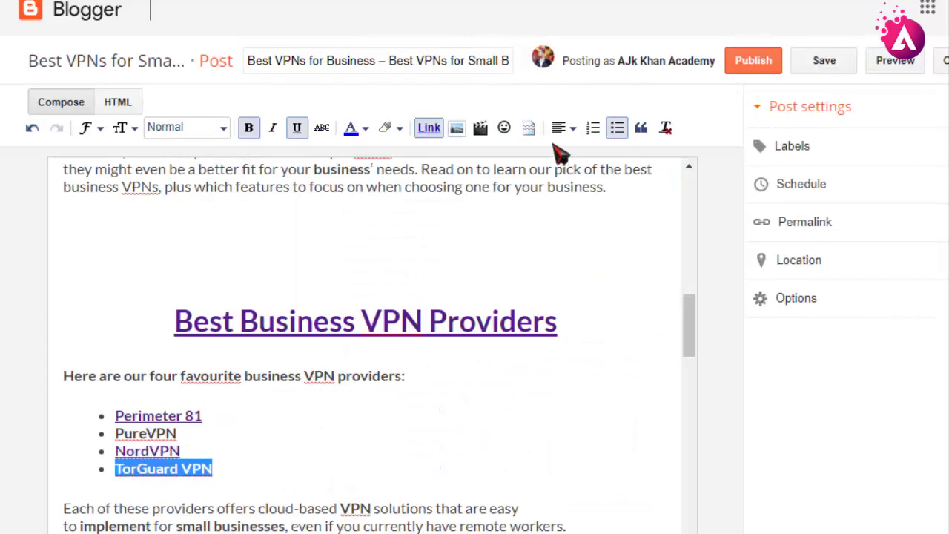
click(429, 127)
right_click(441, 256)
click(470, 368)
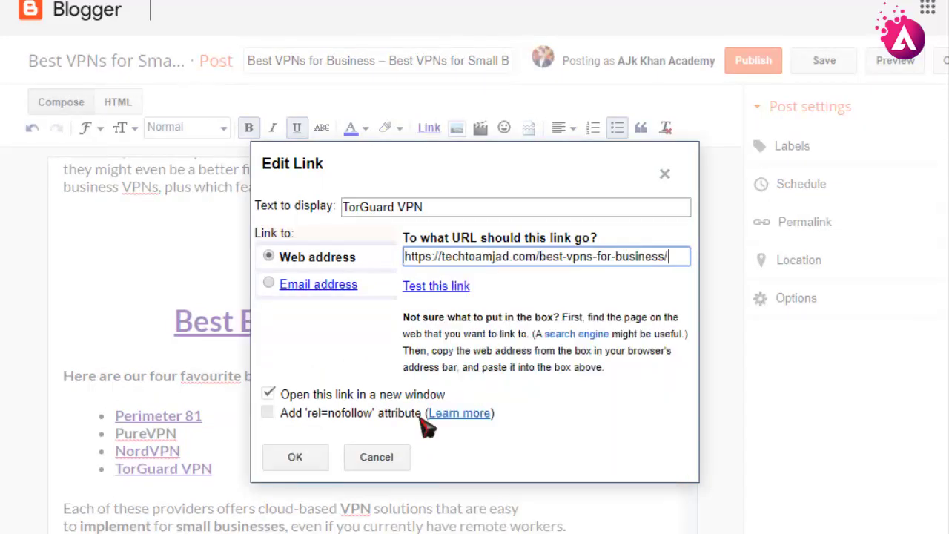
click(295, 456)
click(249, 450)
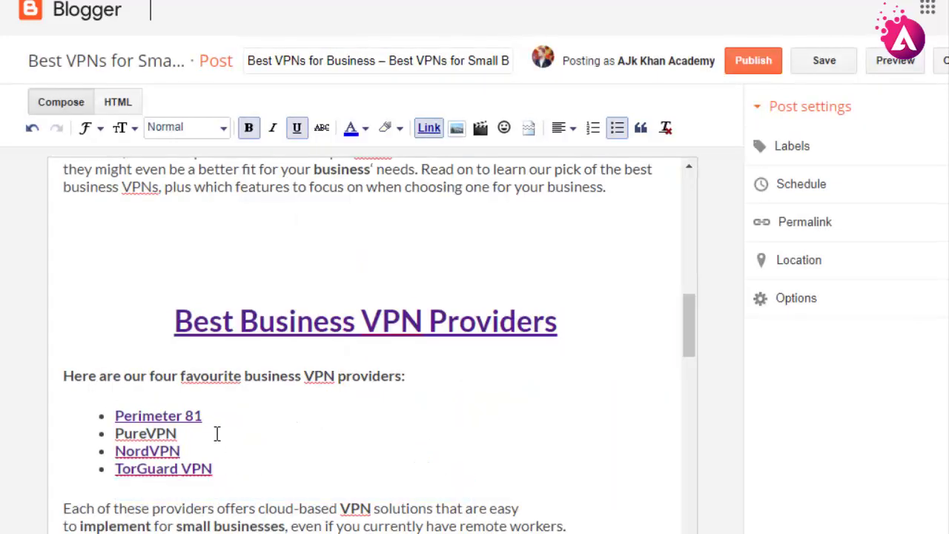
Step: Link PureVPN in the provider list to the copied business VPN article address
drag(178, 433, 113, 434)
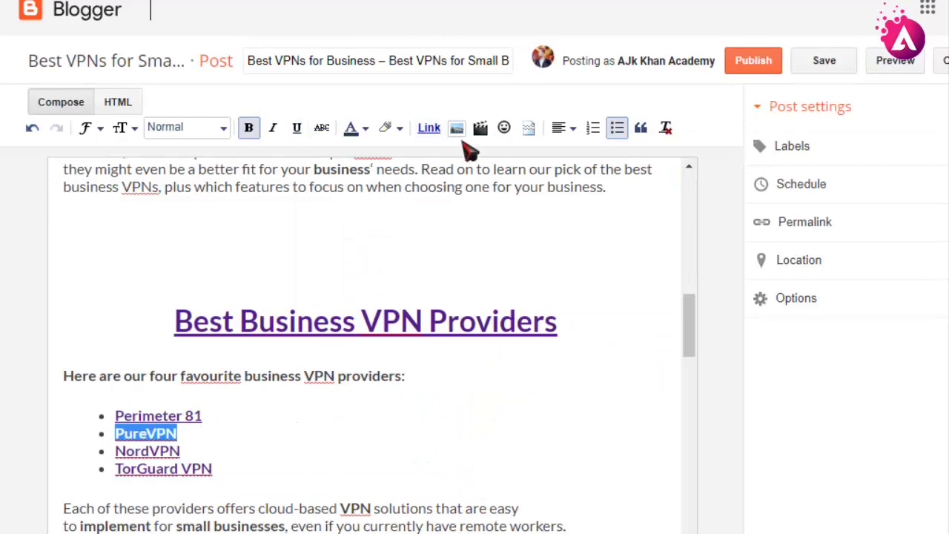
click(428, 127)
right_click(417, 258)
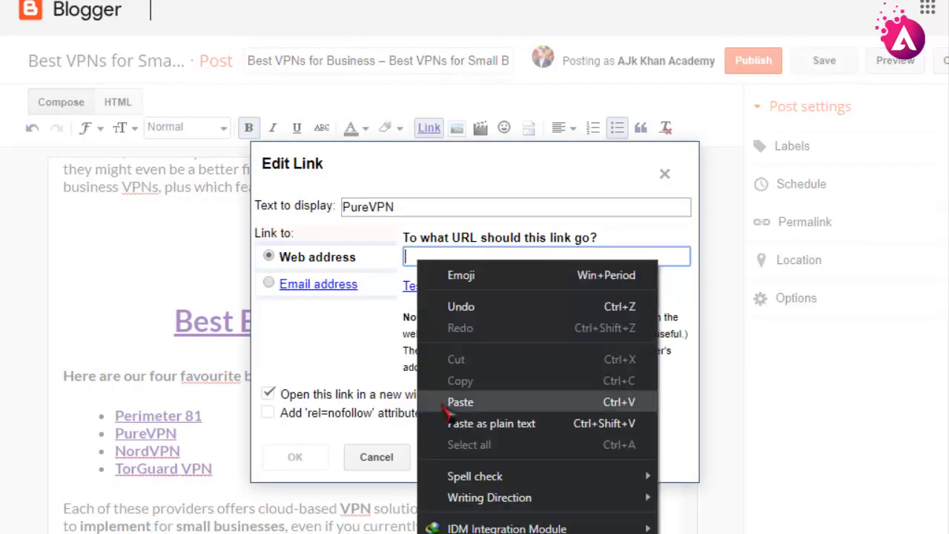
click(450, 398)
click(310, 458)
click(200, 415)
Step: Look through the rest of the post and save it
scroll(443, 390, down, 2)
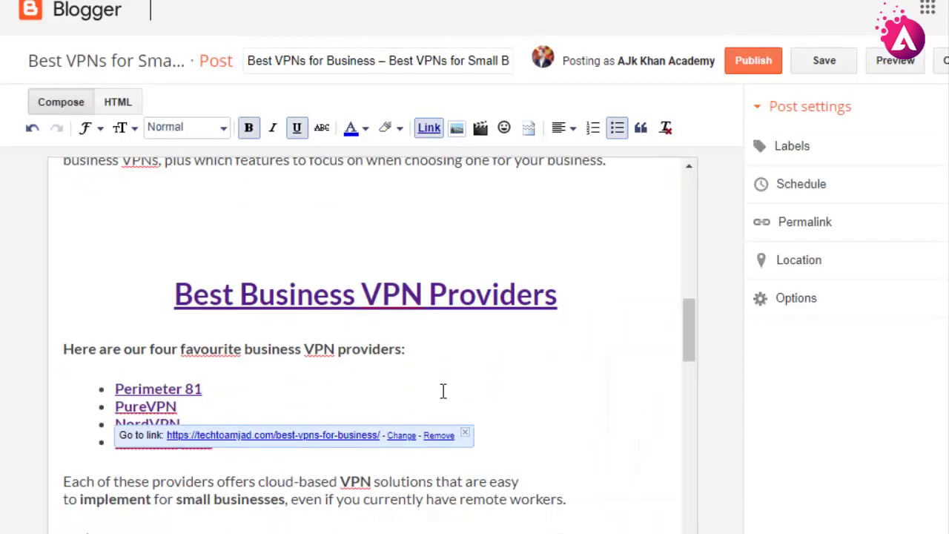
scroll(324, 383, down, 15)
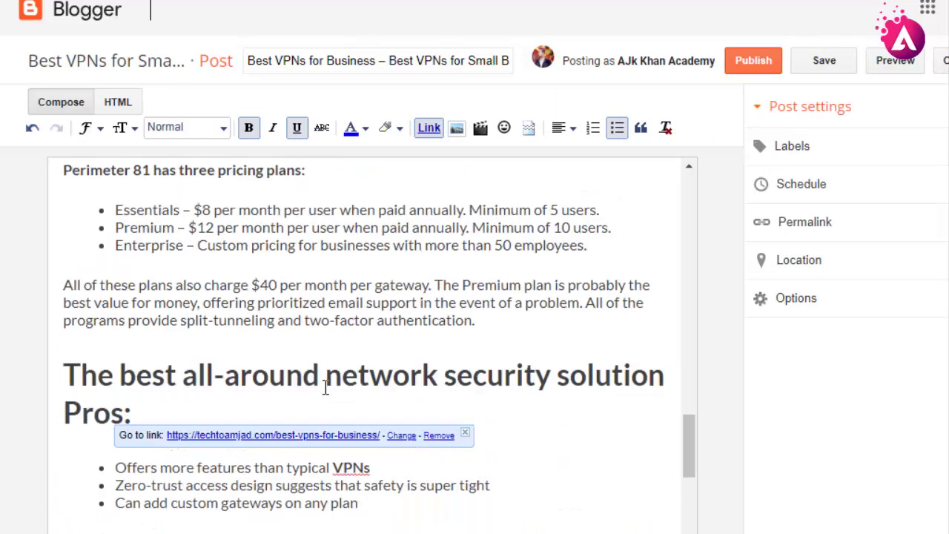
scroll(292, 326, up, 20)
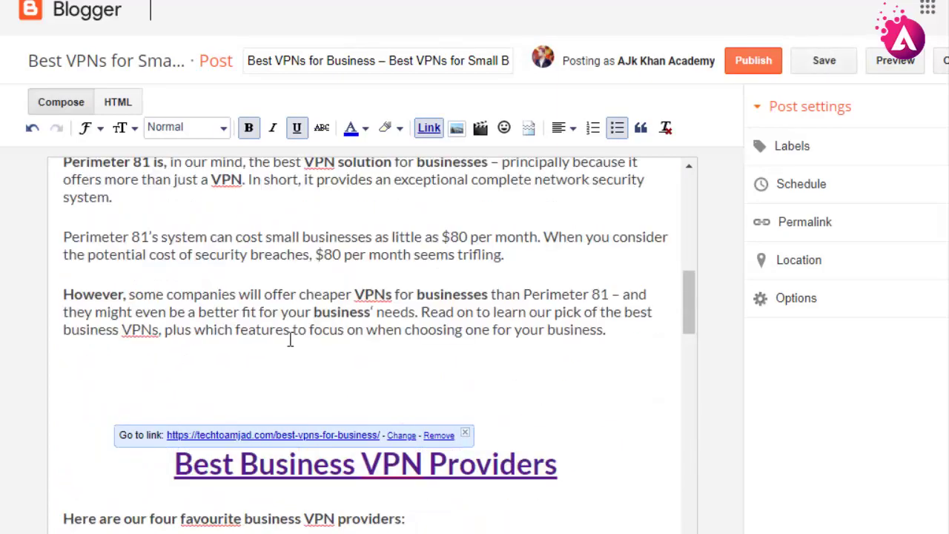
click(813, 60)
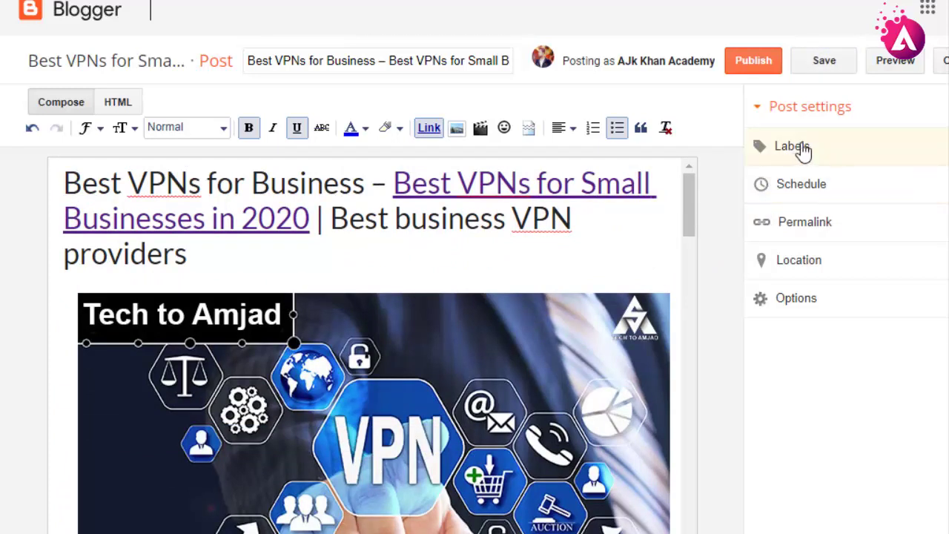
Step: Copy "Best VPNs for Small Businesses in 2020" from the Tech To Amjad article's title and add it as the post's label
click(862, 152)
click(799, 279)
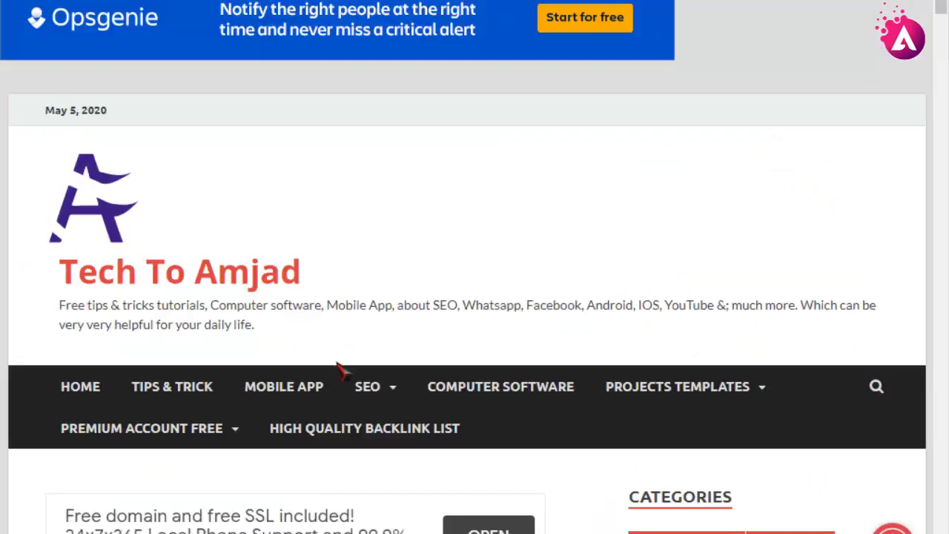
scroll(442, 232, down, 8)
scroll(441, 232, up, 2)
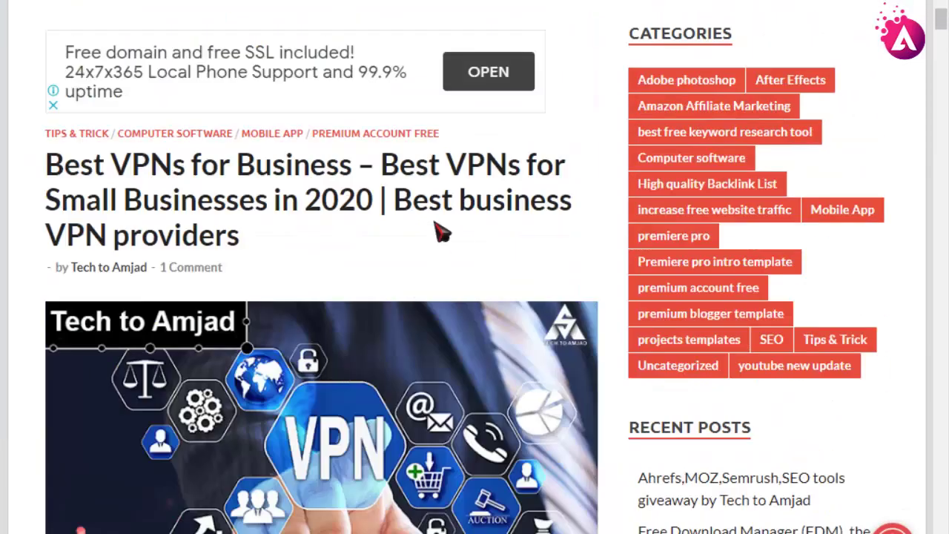
drag(381, 158, 373, 196)
key(ctrl+c)
right_click(360, 195)
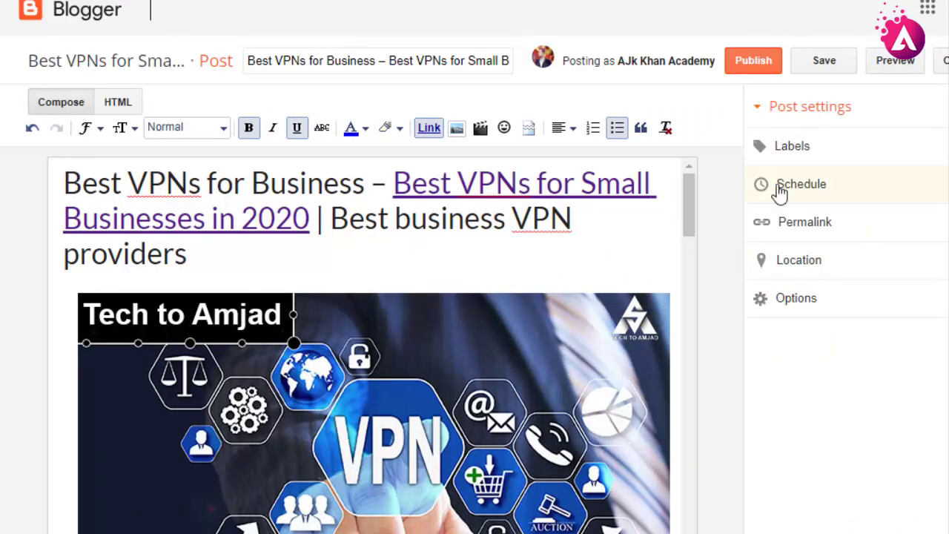
click(790, 148)
right_click(834, 211)
click(815, 356)
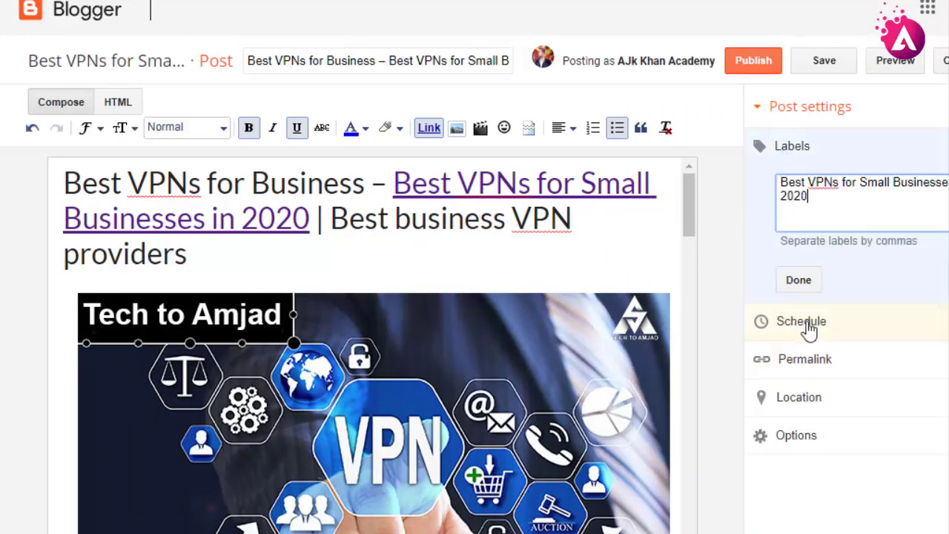
click(799, 281)
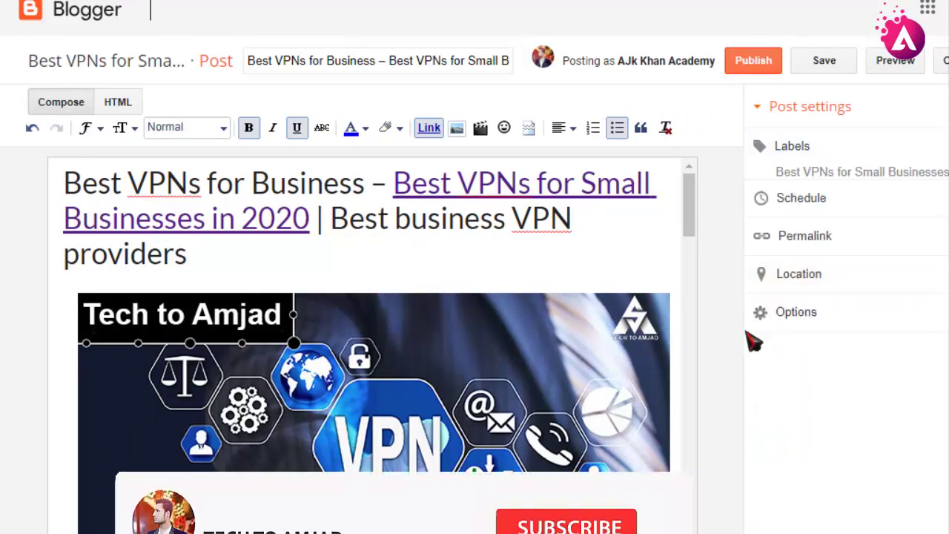
Step: Switch the post to a custom permalink and shorten it to best-vpns-for-business
click(824, 238)
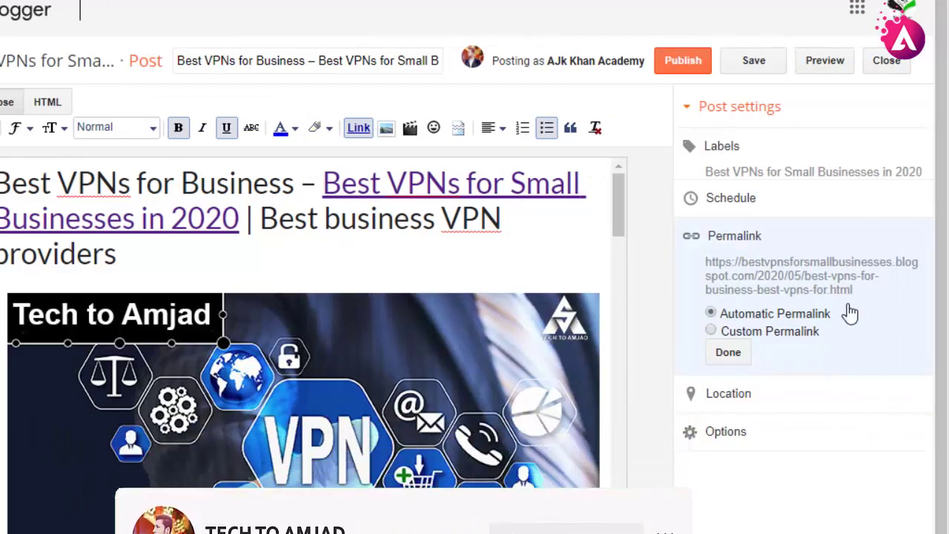
click(741, 333)
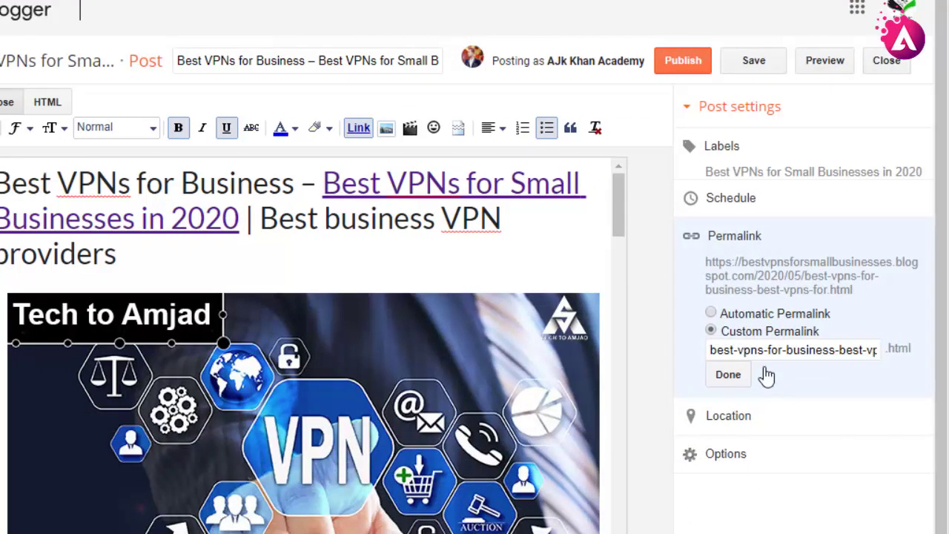
drag(850, 350, 872, 353)
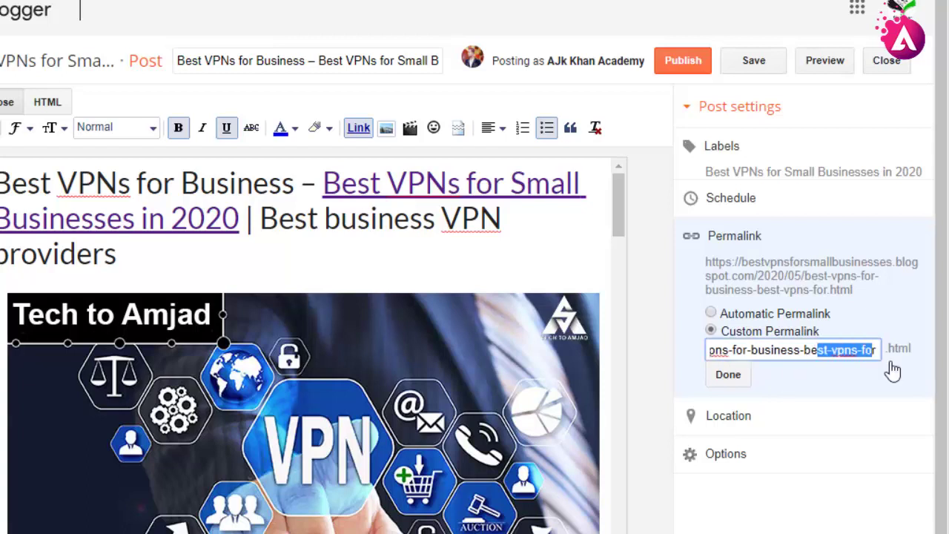
click(875, 351)
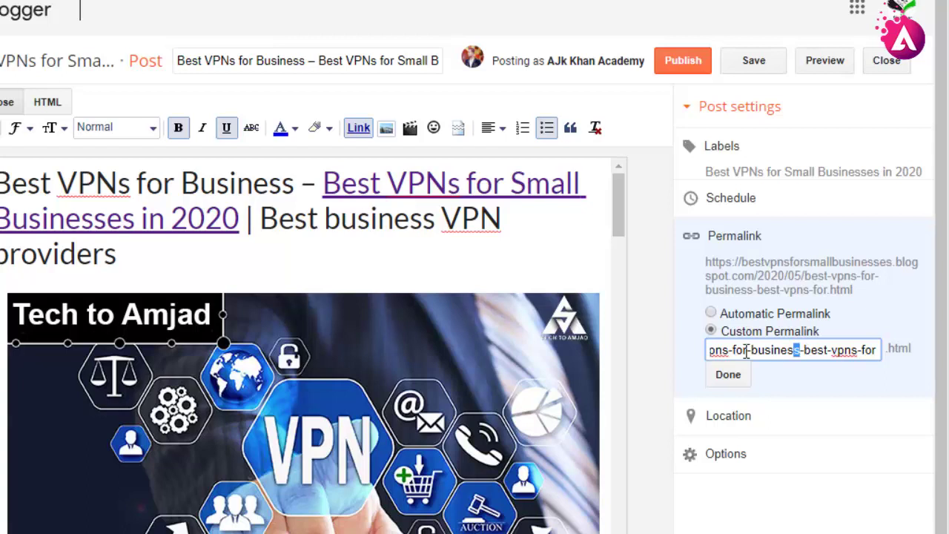
drag(747, 351, 617, 361)
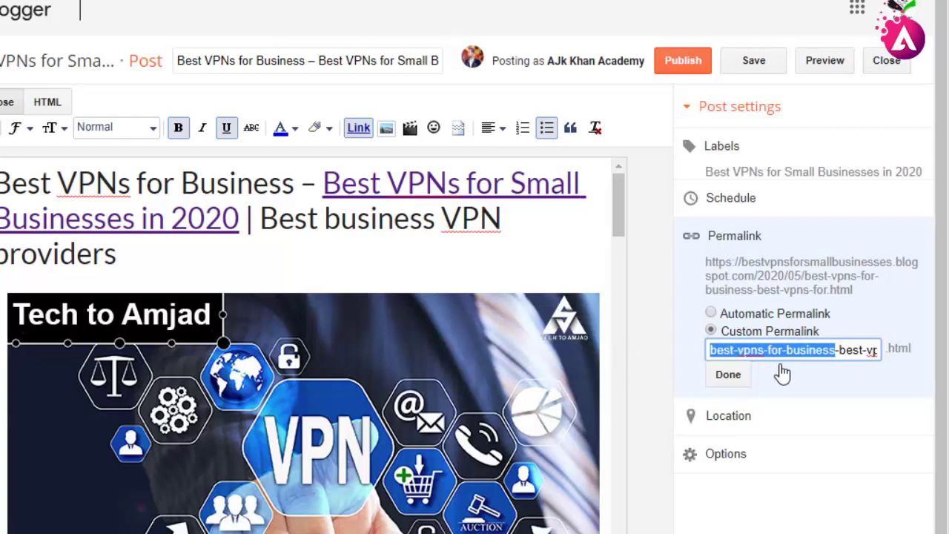
click(841, 356)
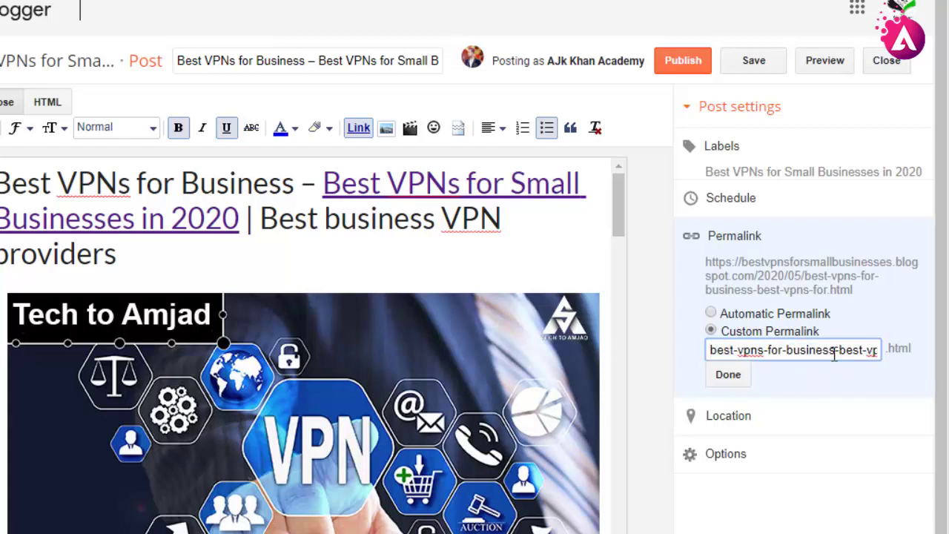
drag(835, 356, 910, 356)
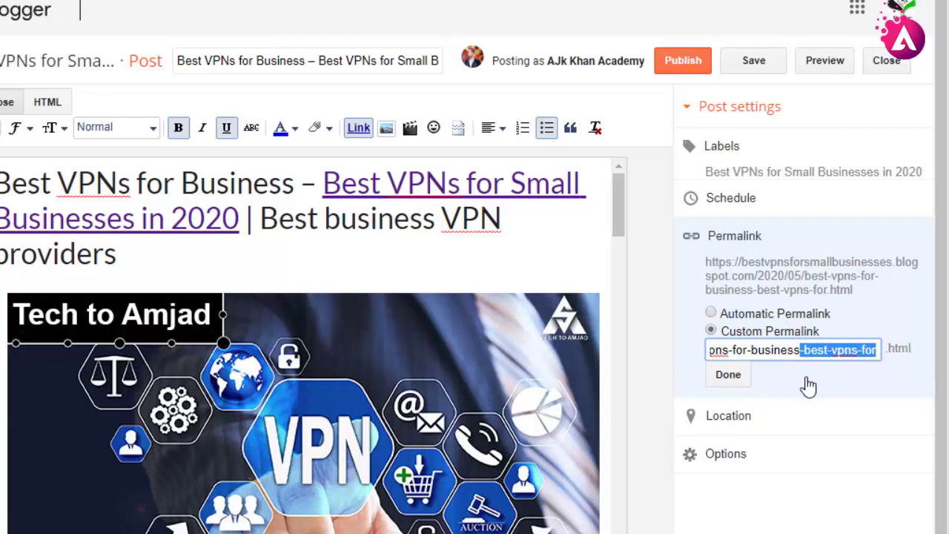
right_click(829, 357)
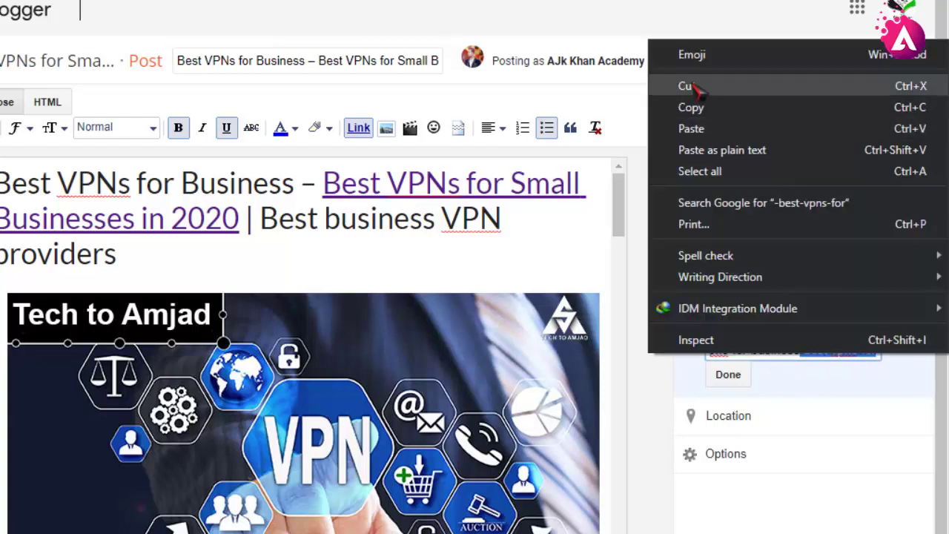
click(691, 86)
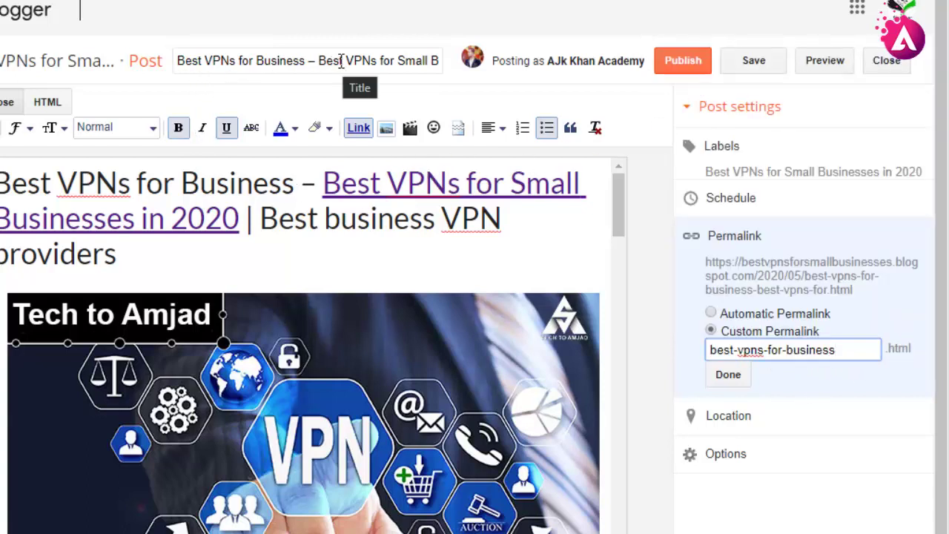
Step: Copy "Small" from the post title, insert it after "for-" to make the permalink best-vpns-for-Small-business, and confirm it
drag(318, 60, 356, 60)
click(399, 60)
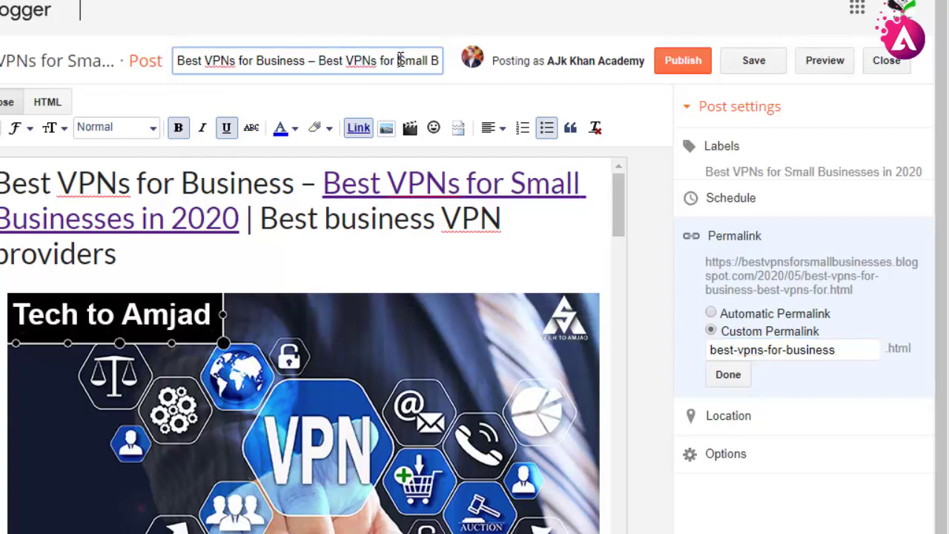
drag(419, 60, 252, 60)
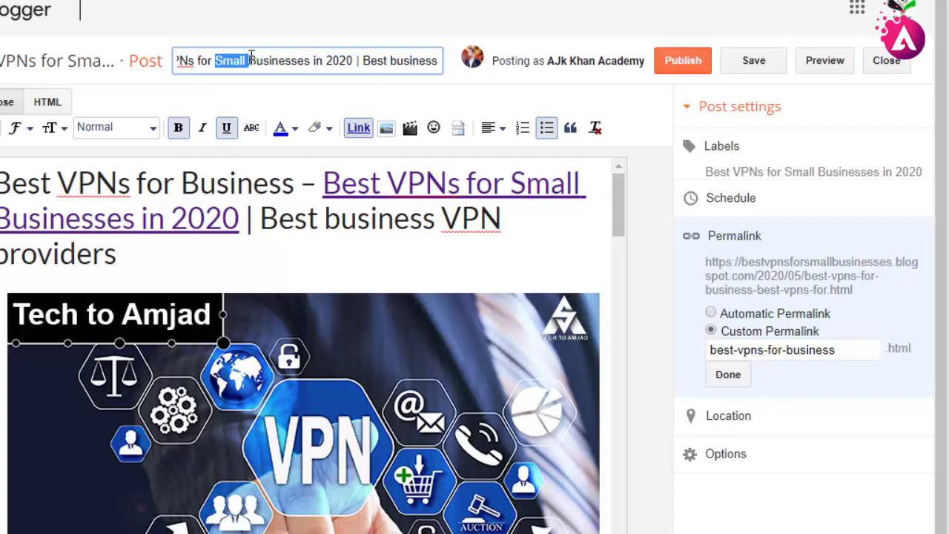
right_click(237, 59)
click(271, 131)
key(ctrl+super+o)
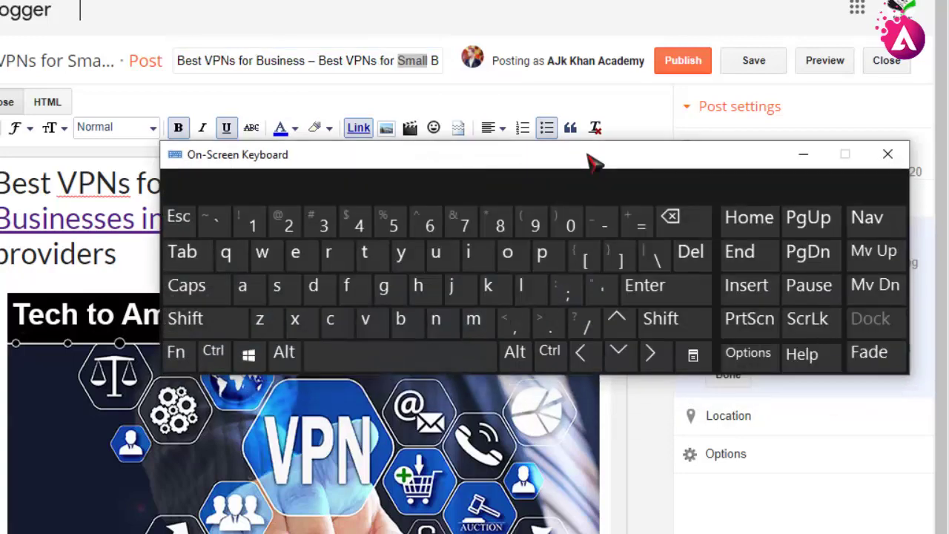
drag(593, 158, 641, 0)
click(784, 349)
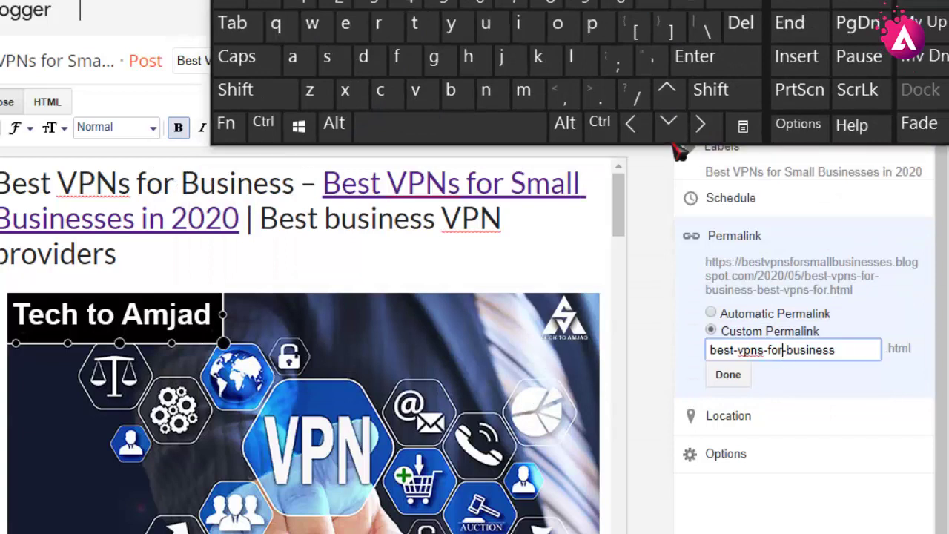
click(596, 121)
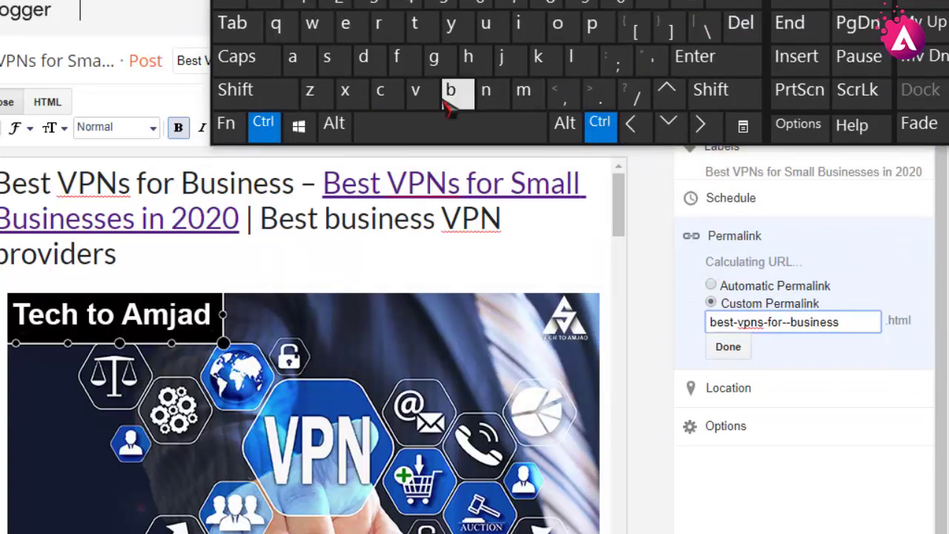
click(422, 94)
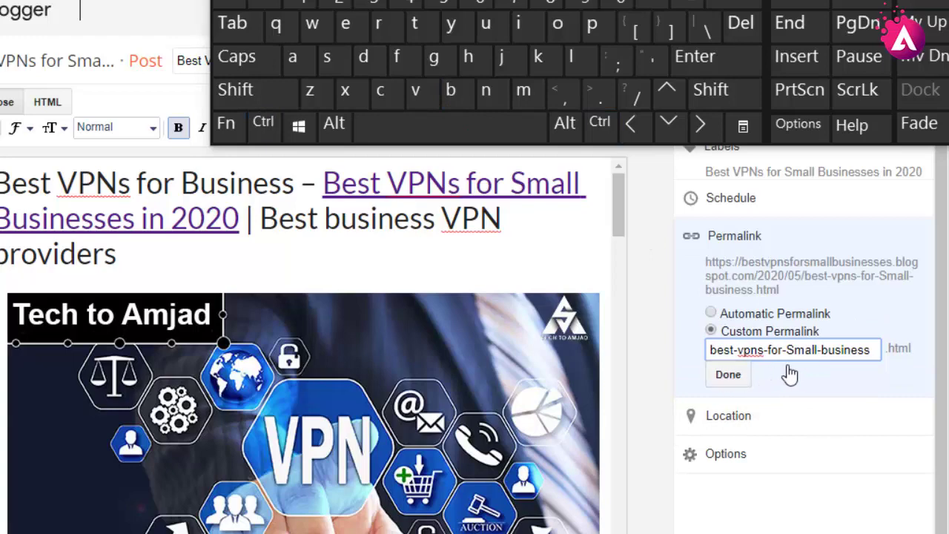
click(729, 375)
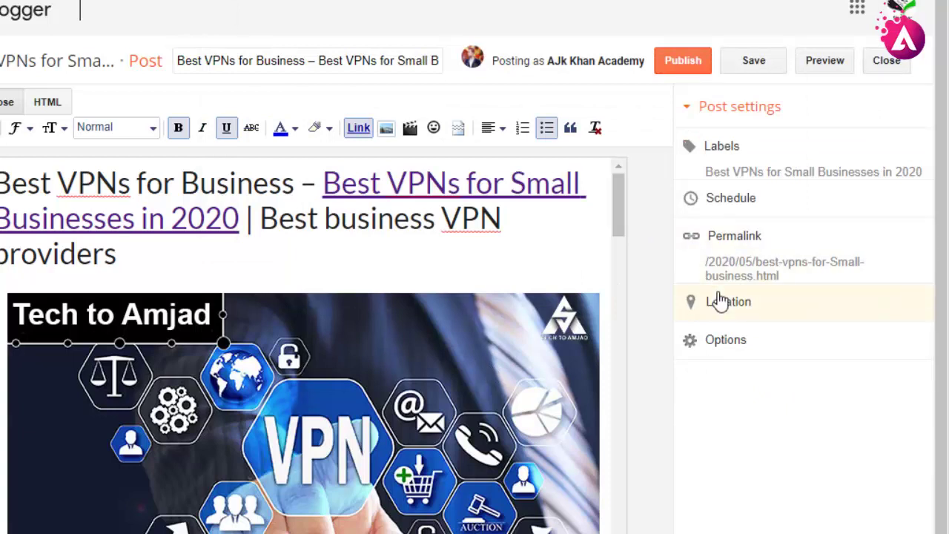
Step: Format the title line above the VPN image as a bold Heading in the Large text size
scroll(451, 318, down, 15)
scroll(451, 319, up, 20)
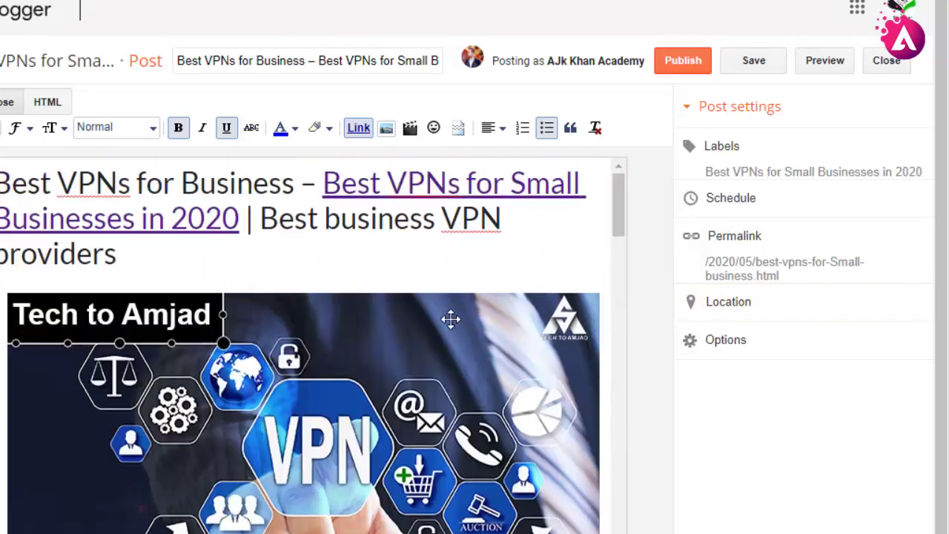
drag(169, 246, 6, 159)
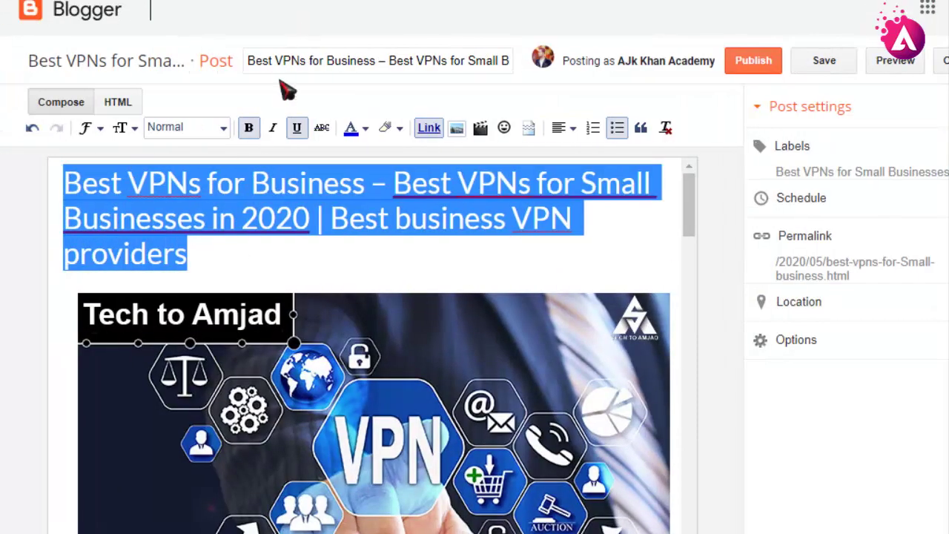
click(135, 127)
click(193, 157)
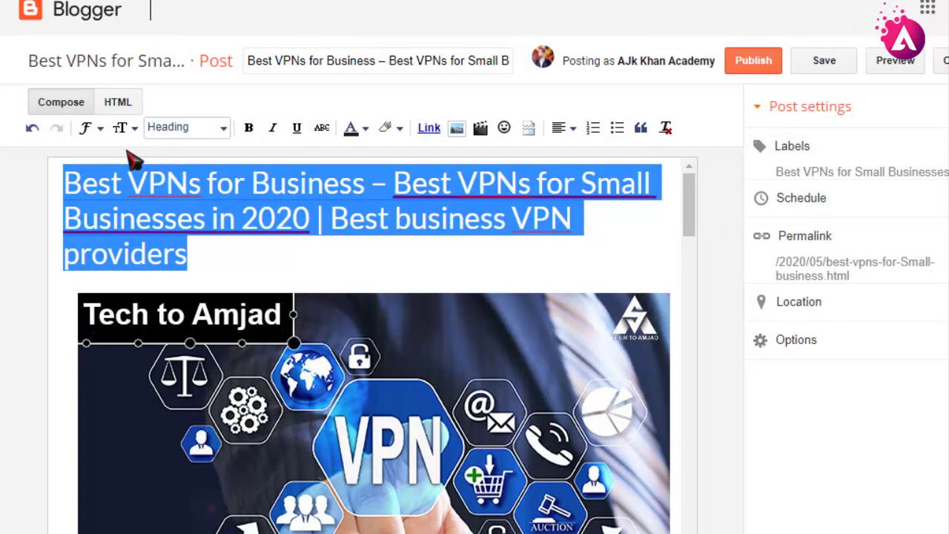
click(120, 127)
click(143, 220)
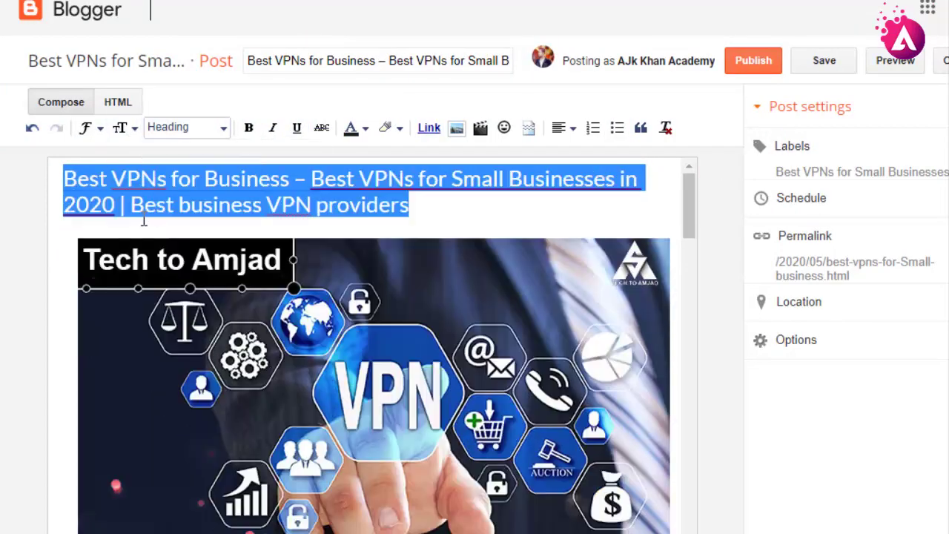
click(249, 127)
click(212, 178)
Step: Check the post down to its end, save it and publish it
scroll(239, 272, down, 2)
scroll(239, 272, down, 15)
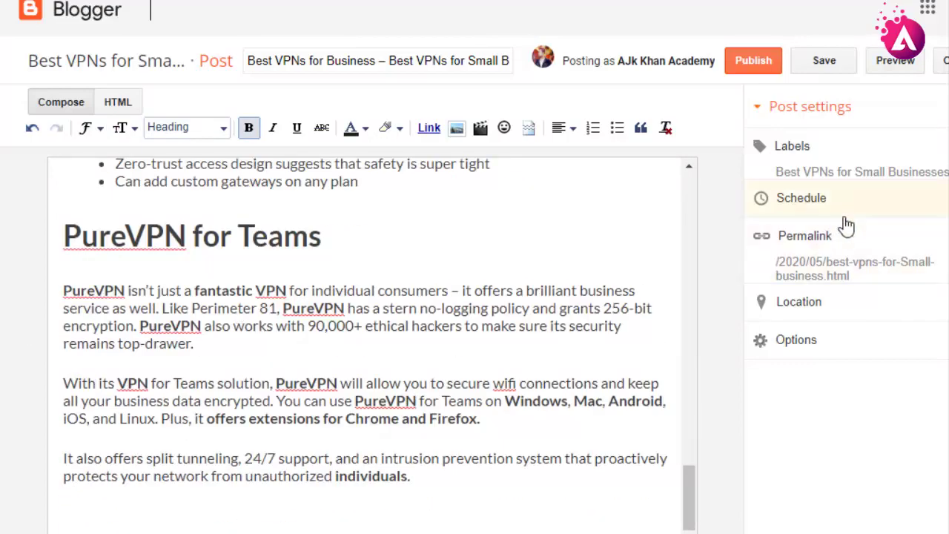
click(821, 68)
scroll(641, 297, up, 15)
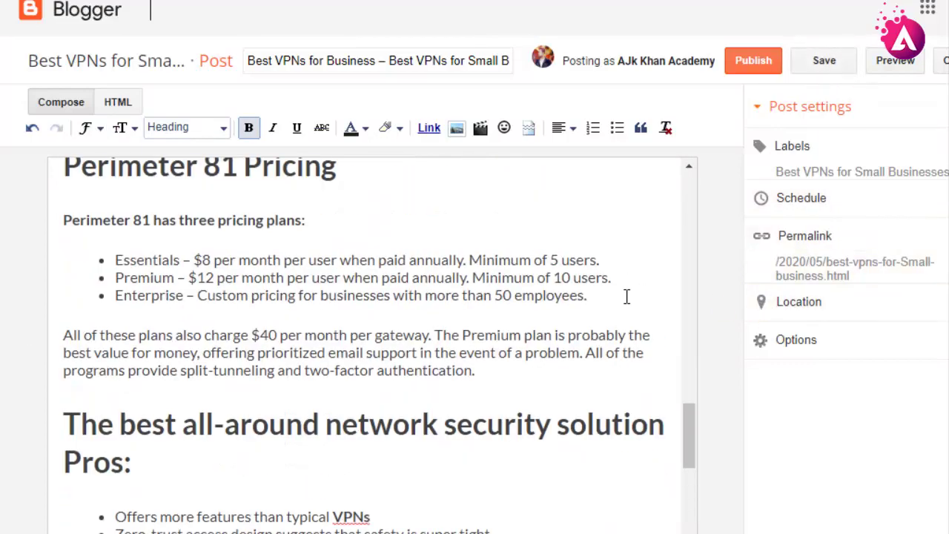
click(763, 74)
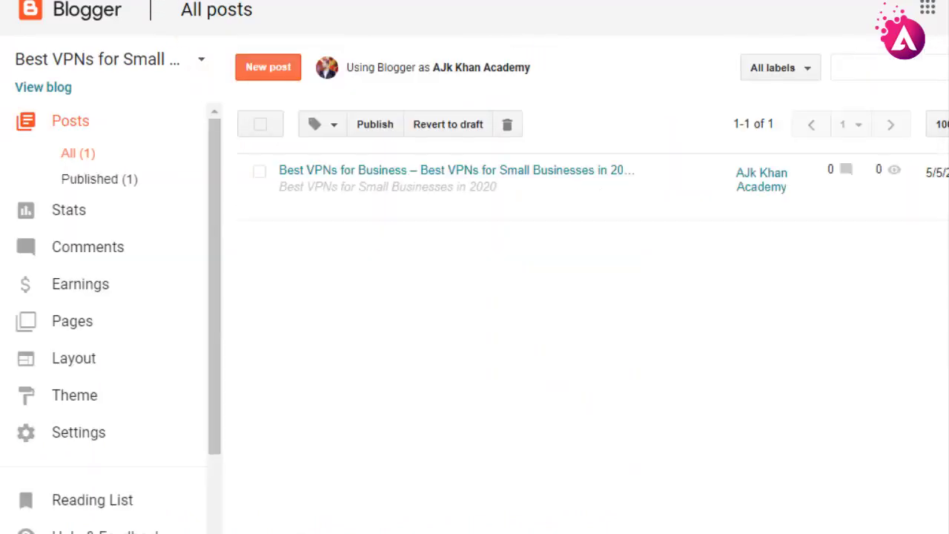
Step: View the live blog and open the published business VPN post to check its title, image and text
click(134, 4)
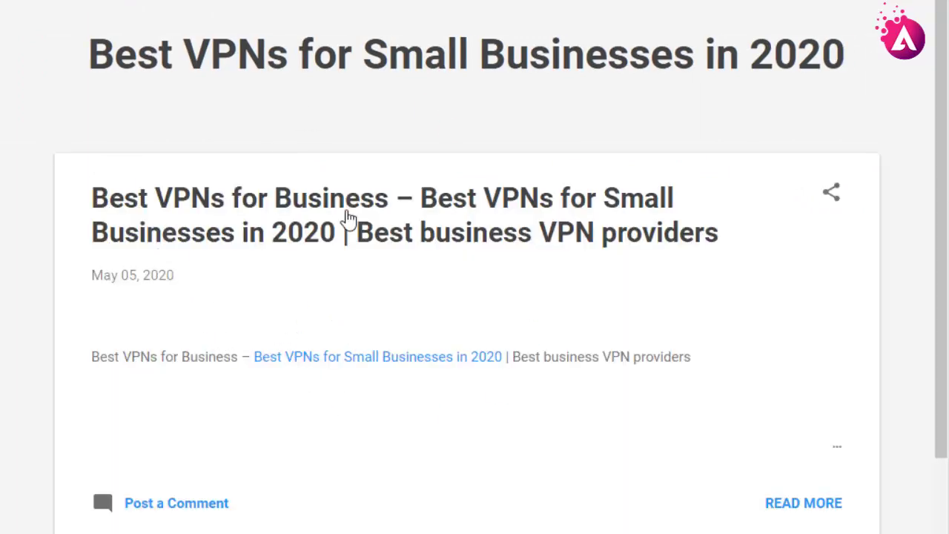
scroll(314, 430, down, 8)
scroll(390, 232, up, 8)
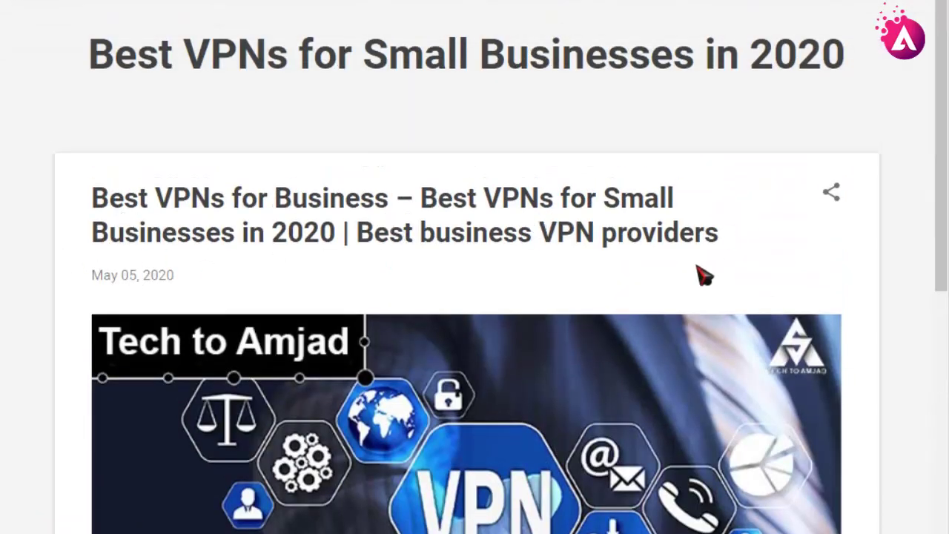
scroll(703, 275, down, 6)
scroll(366, 182, up, 6)
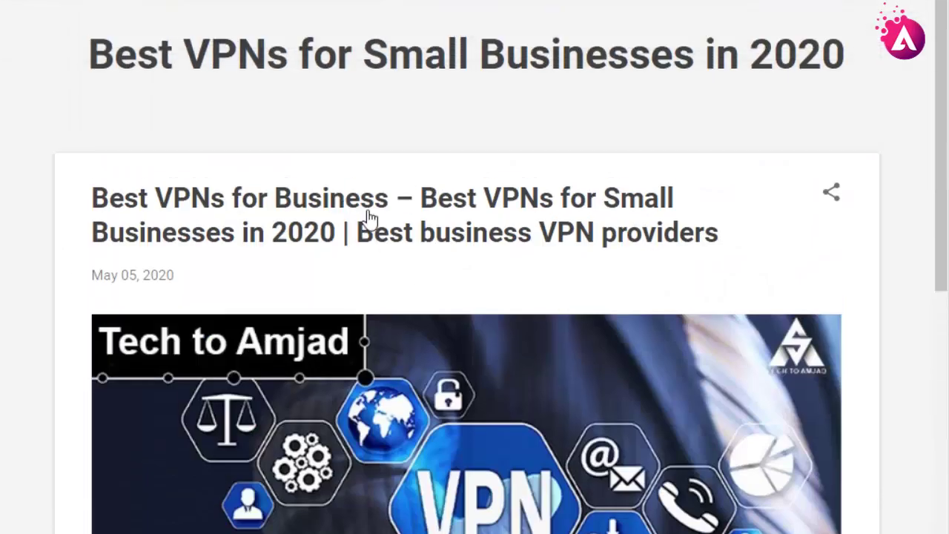
scroll(362, 380, down, 5)
scroll(240, 282, up, 3)
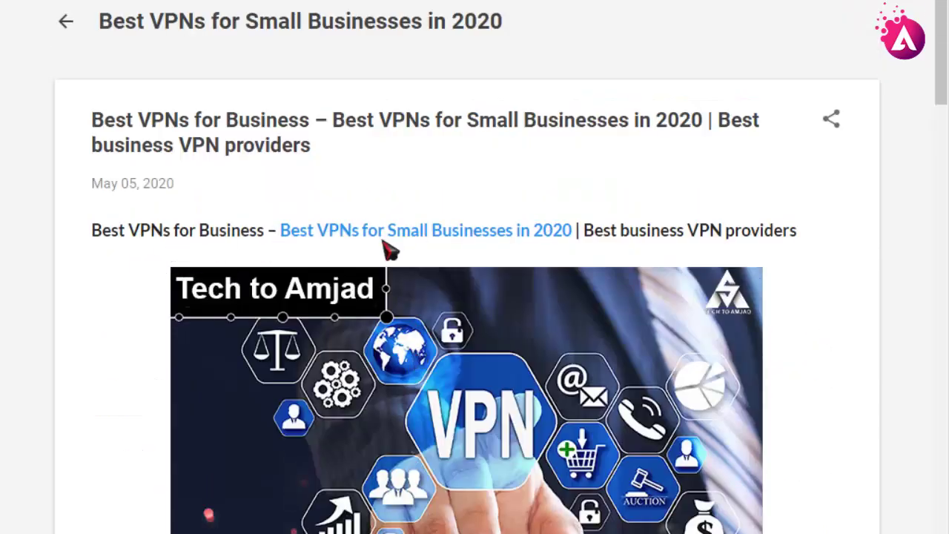
Step: Inspect the code of the "Best VPNs for Small Businesses in 2020" link and look at the Tech To Amjad page it targets
right_click(441, 236)
click(390, 442)
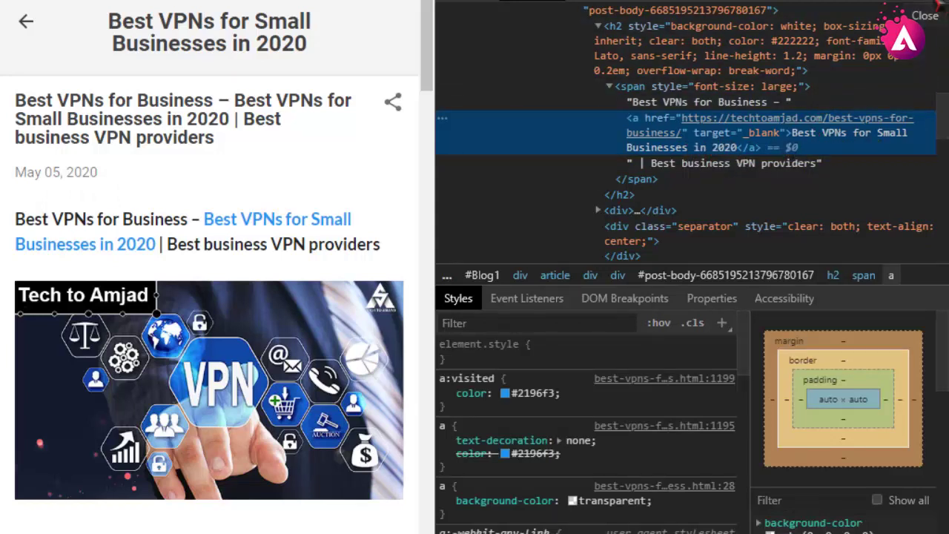
click(938, 5)
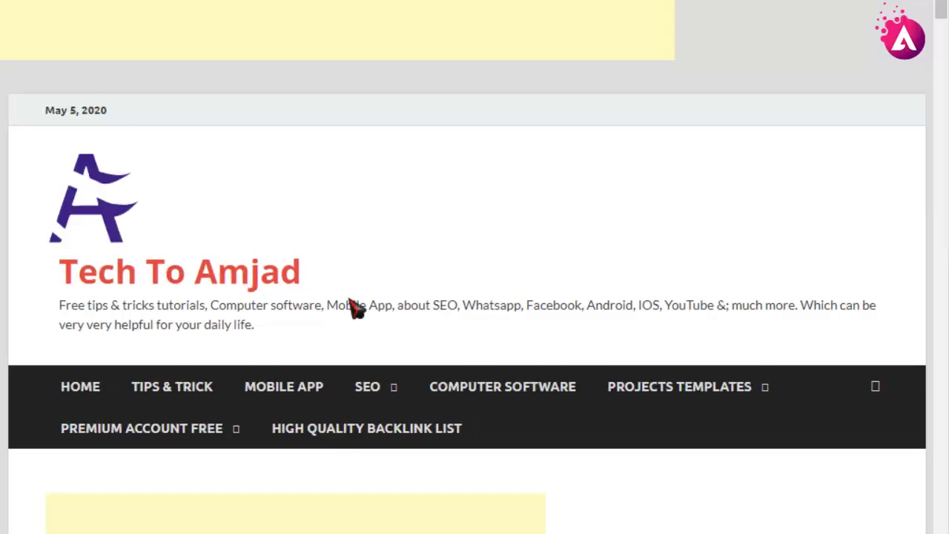
scroll(355, 307, down, 8)
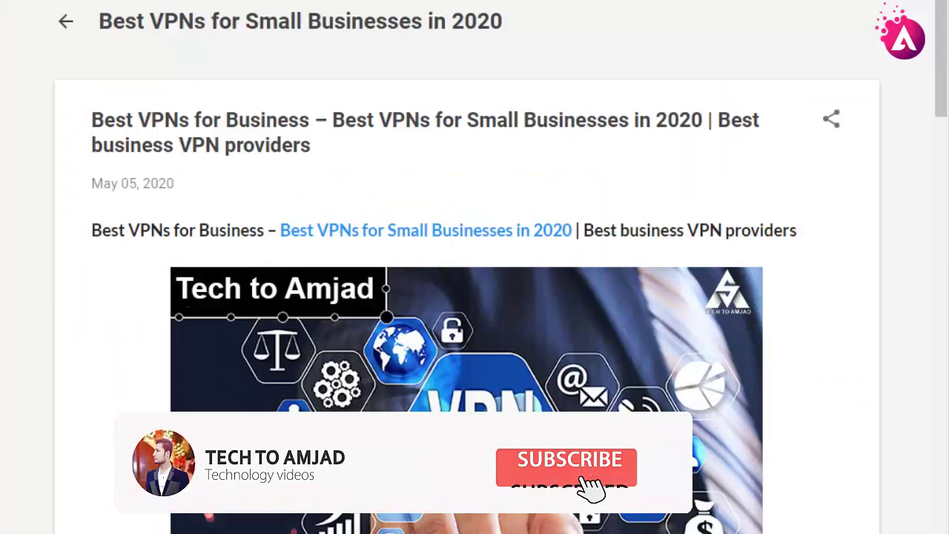
Step: Look through the published post's provider list and Perimeter 81 sections
scroll(384, 383, down, 10)
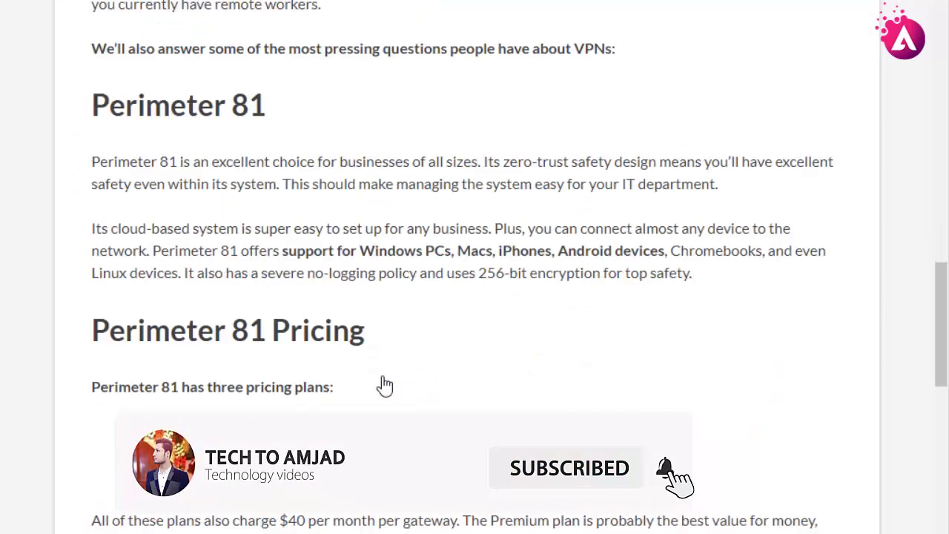
scroll(383, 383, up, 8)
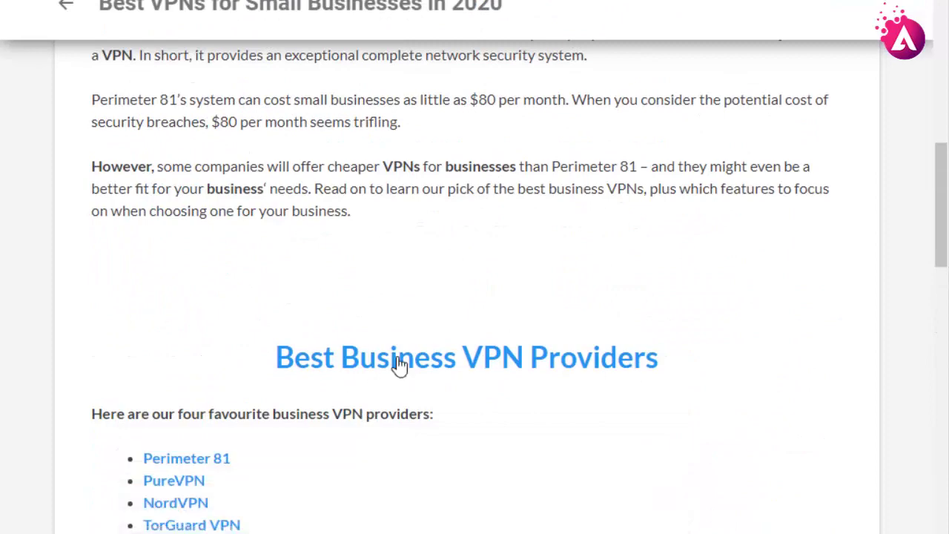
scroll(399, 363, up, 10)
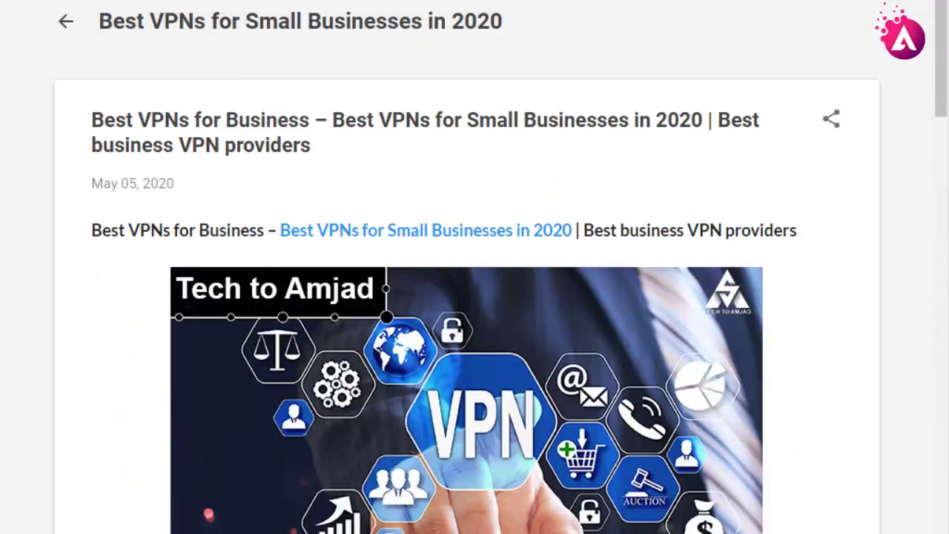
Step: Leave the published post and switch the Blogger dashboard to the AJK Khan Academy blog
click(71, 25)
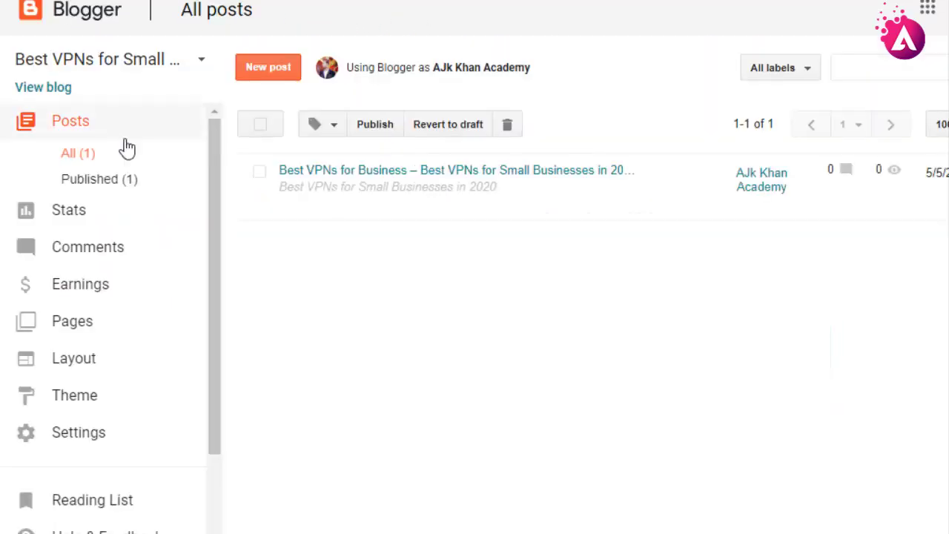
click(92, 68)
click(89, 132)
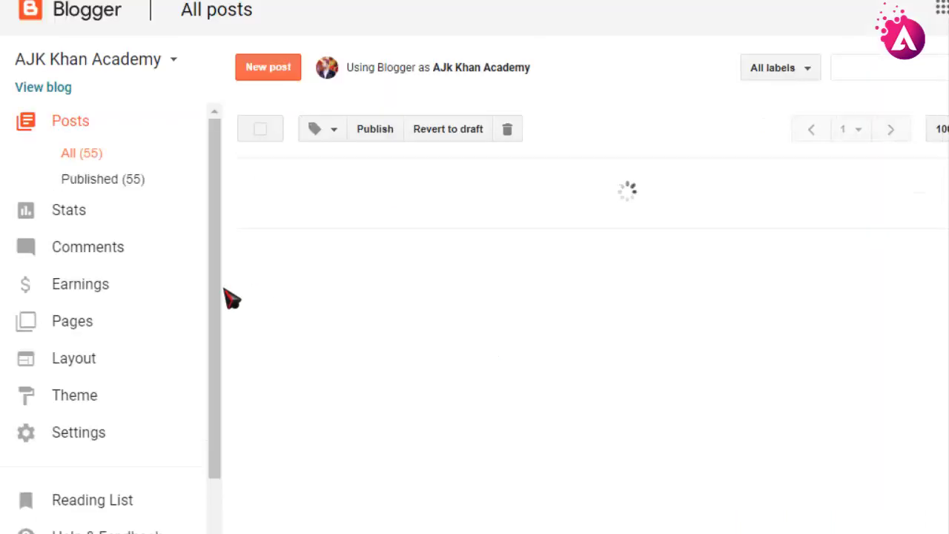
Step: Open the AJK Khan Academy blog's overview stats and check the pageviews for today and yesterday
click(88, 218)
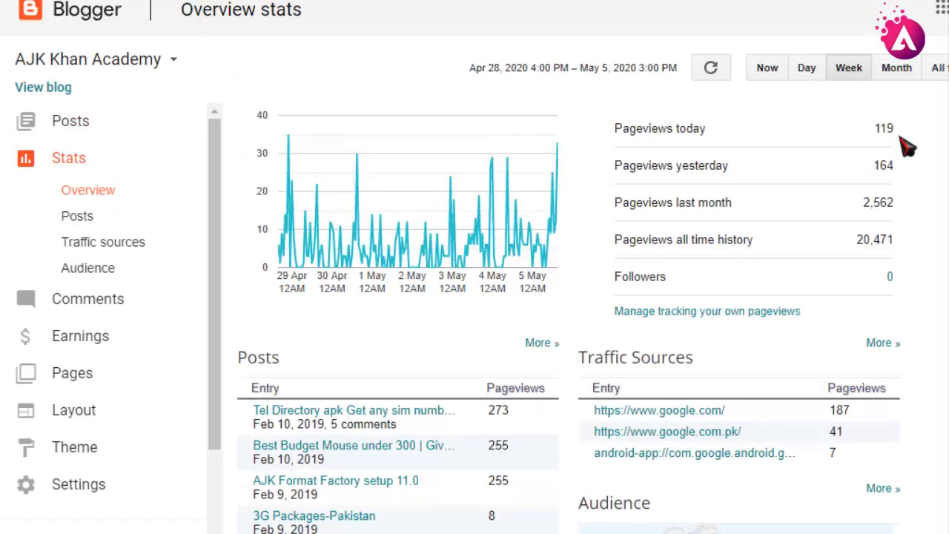
drag(879, 129, 892, 127)
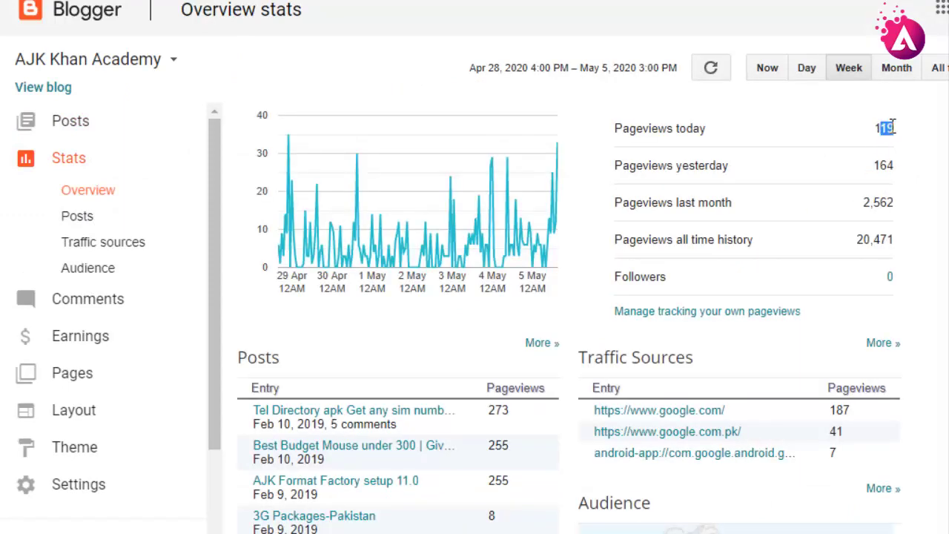
drag(876, 166, 926, 175)
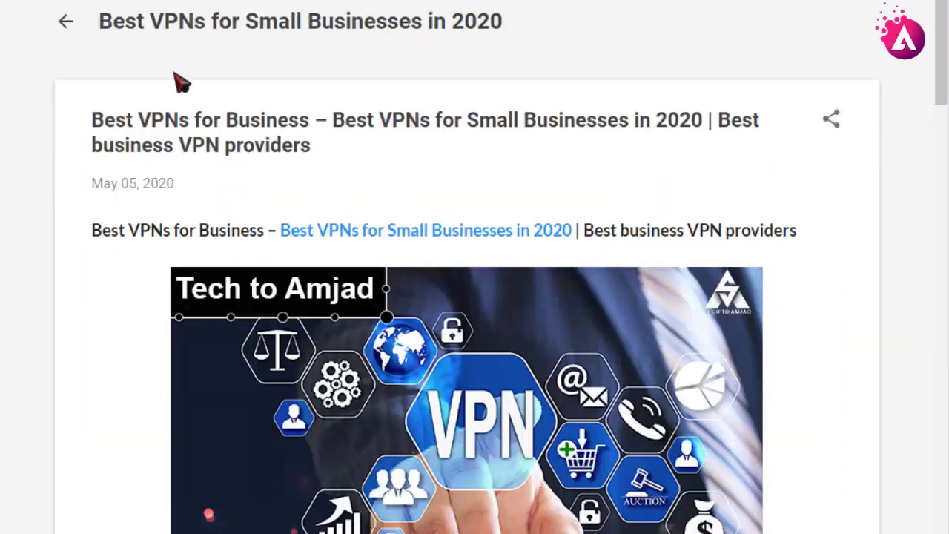
Step: Return from the business VPN post to the live blog's home page and copy its web address
click(65, 21)
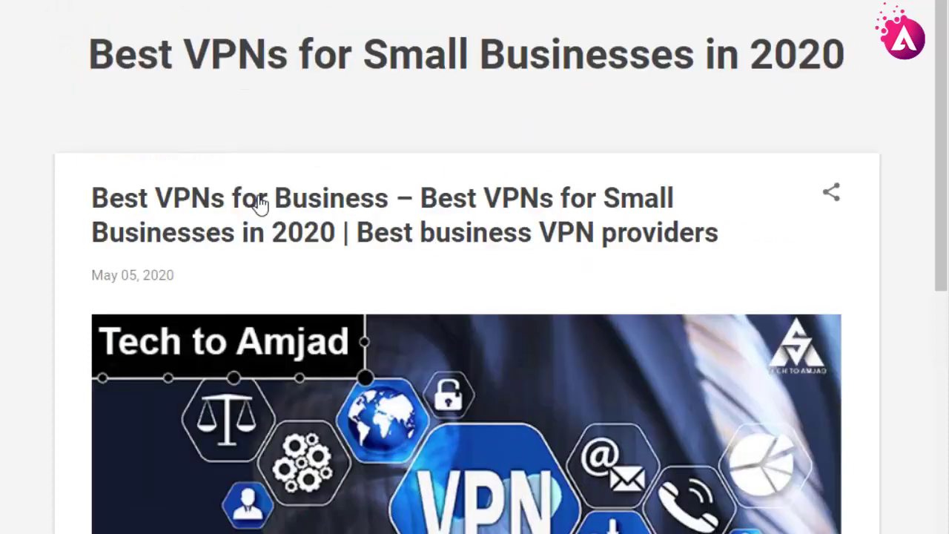
scroll(334, 140, down, 2)
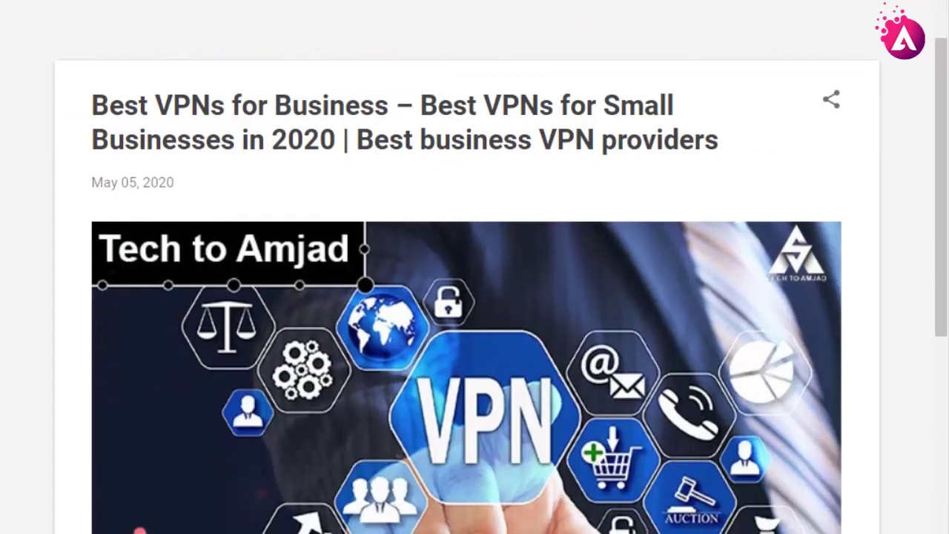
right_click(261, 2)
click(297, 70)
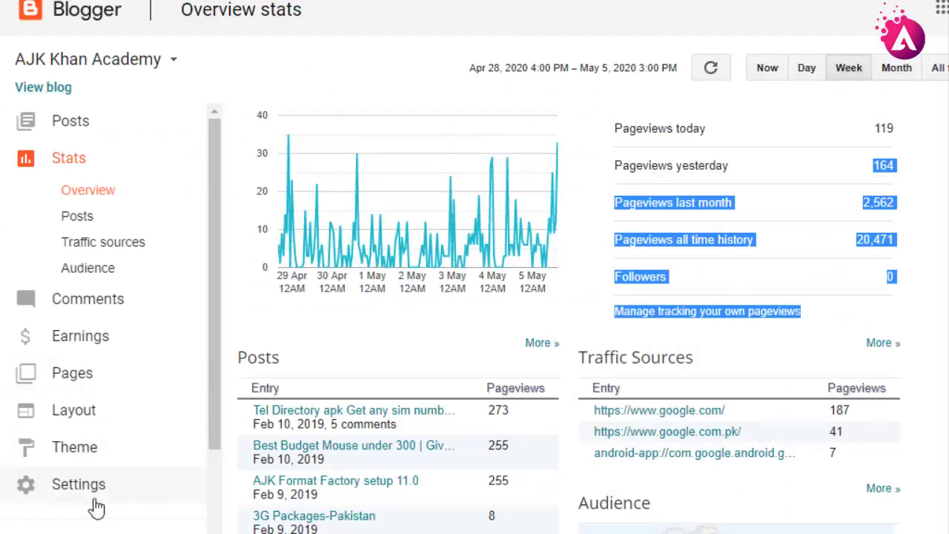
Step: Open Google Search Console from the AJK Khan Academy blog's search preferences and look over its performance and coverage charts
click(79, 485)
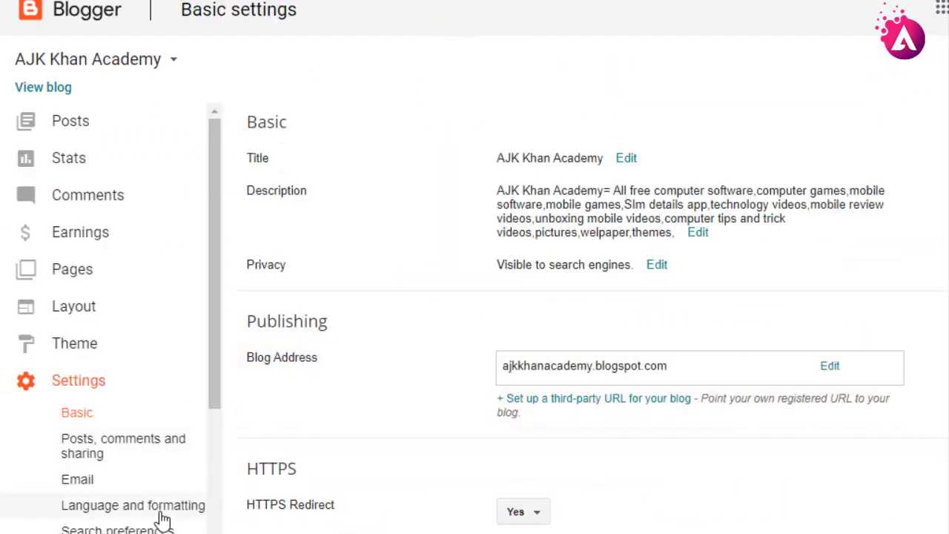
scroll(162, 515, down, 4)
click(121, 345)
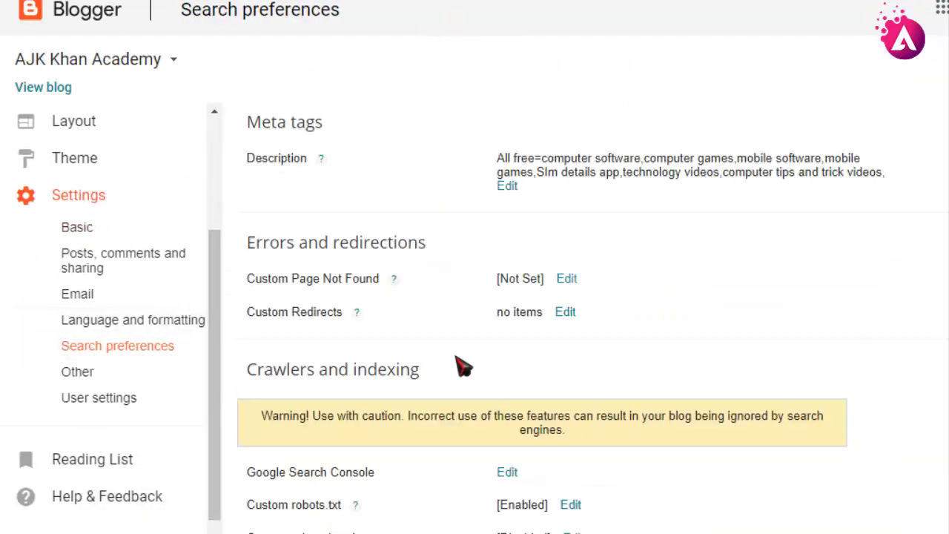
scroll(456, 374, down, 1)
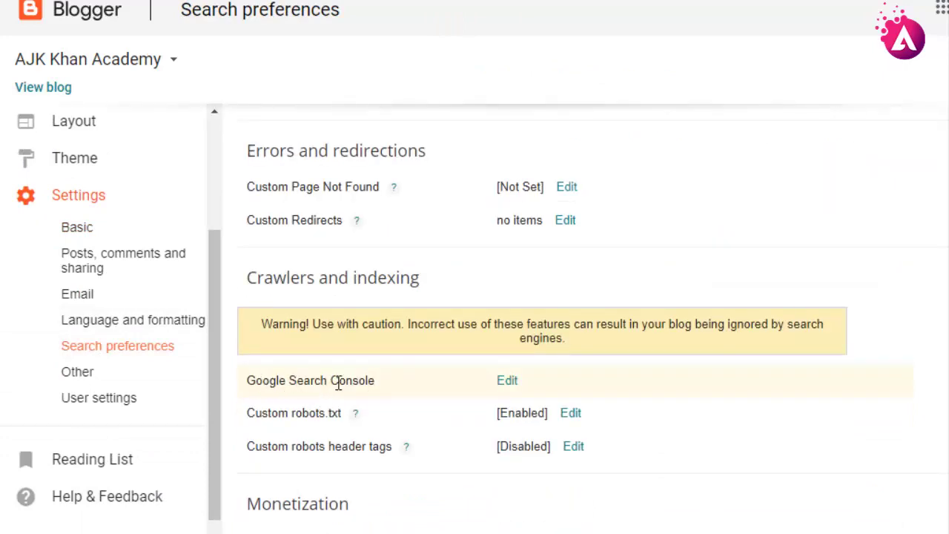
click(508, 383)
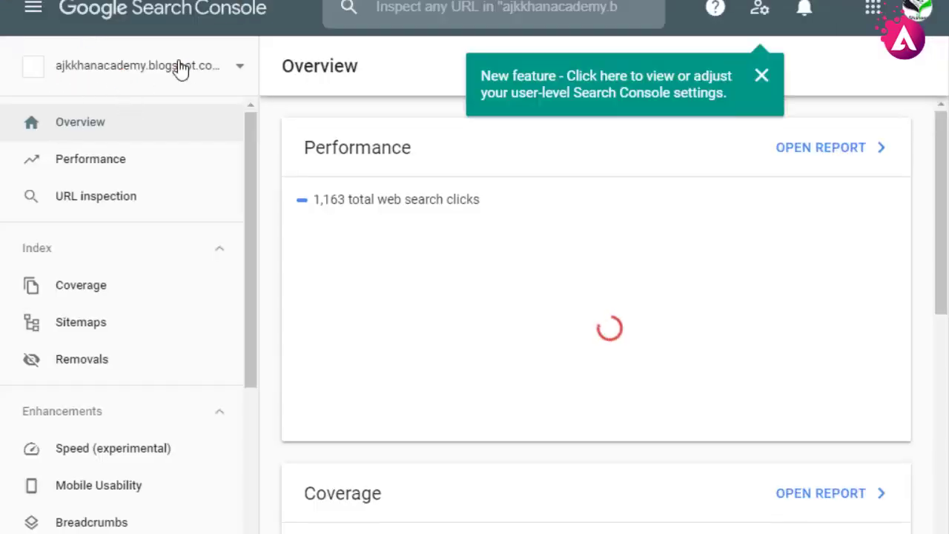
mouse_move(872, 271)
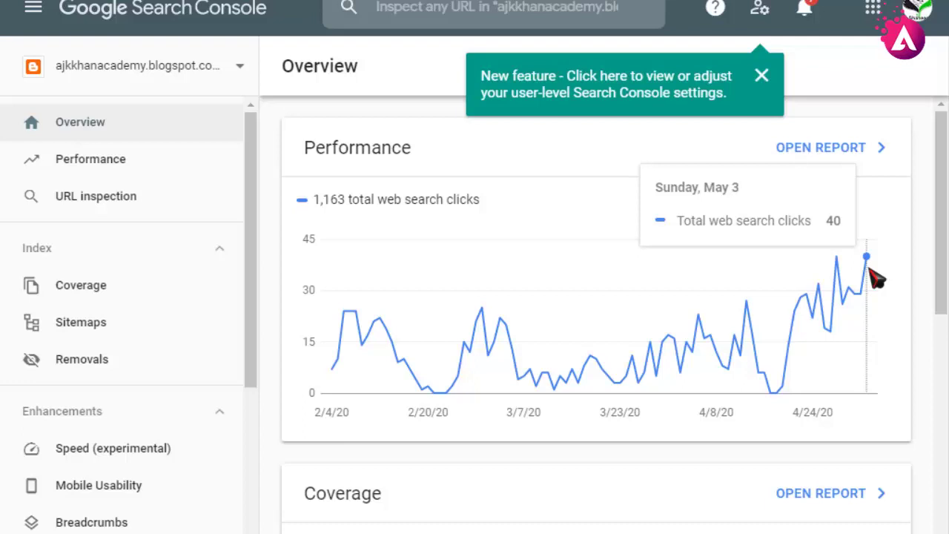
scroll(608, 360, down, 3)
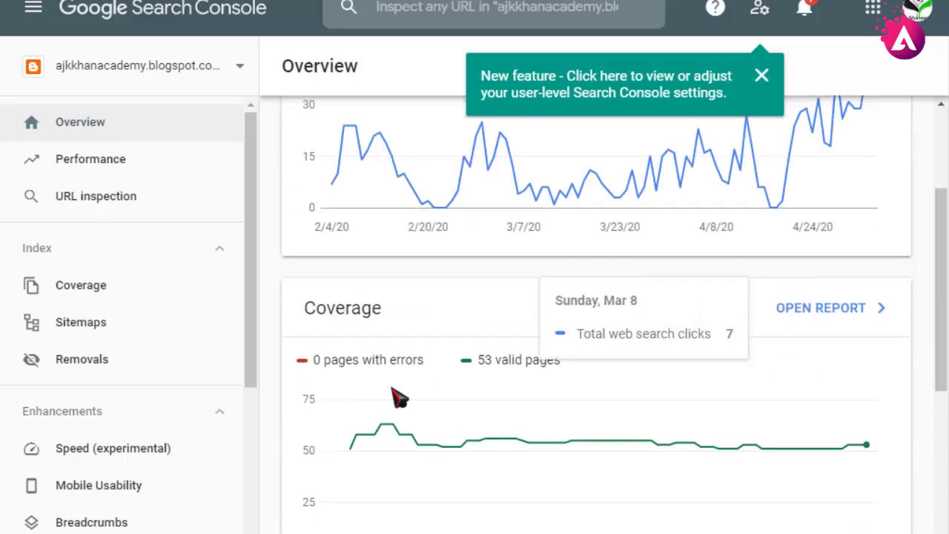
click(132, 67)
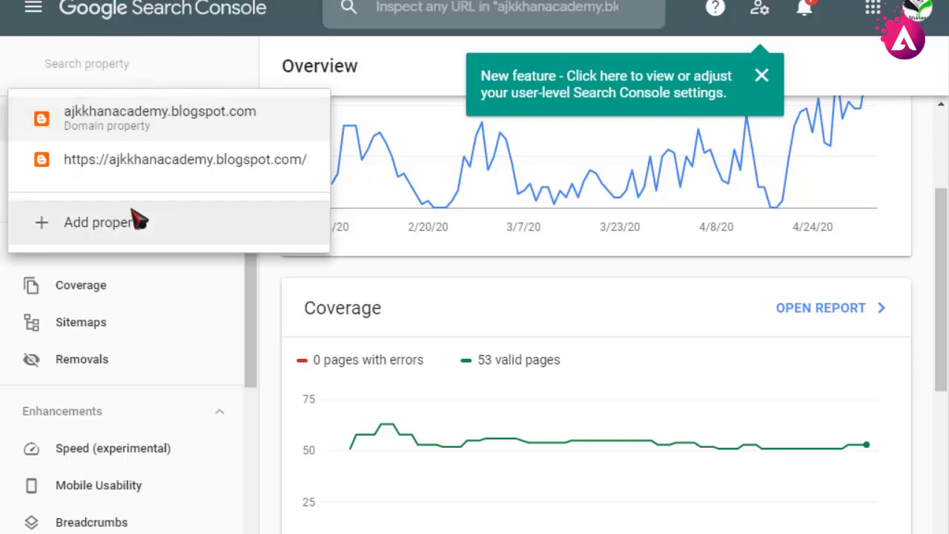
click(133, 215)
click(558, 364)
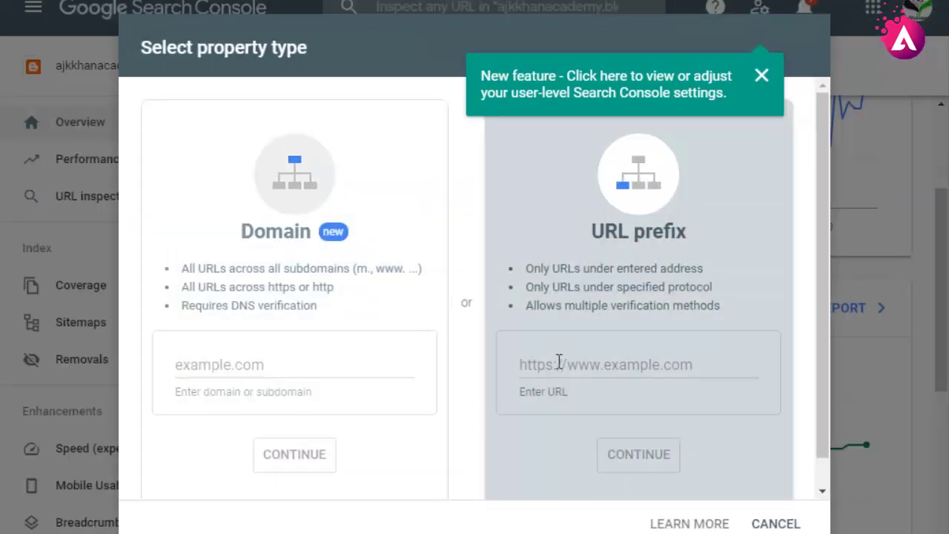
right_click(558, 364)
click(618, 187)
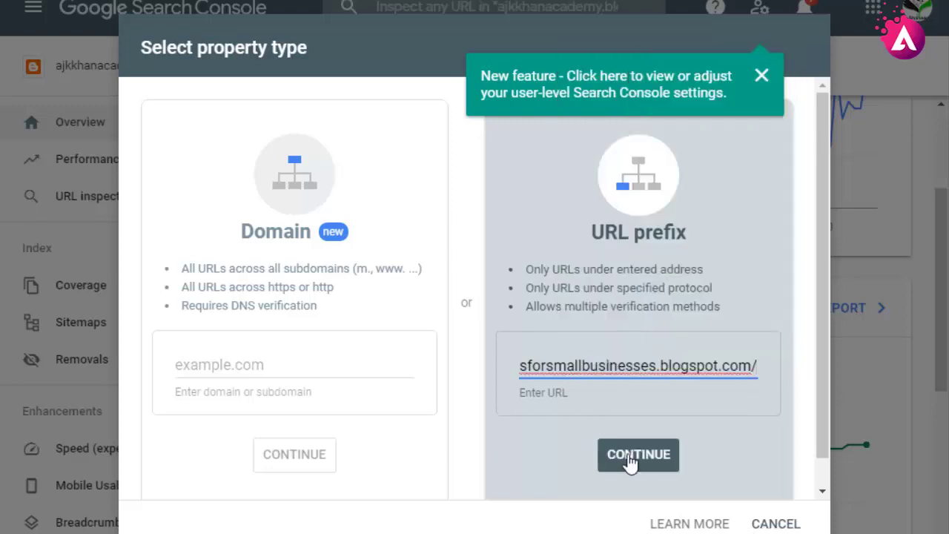
click(630, 459)
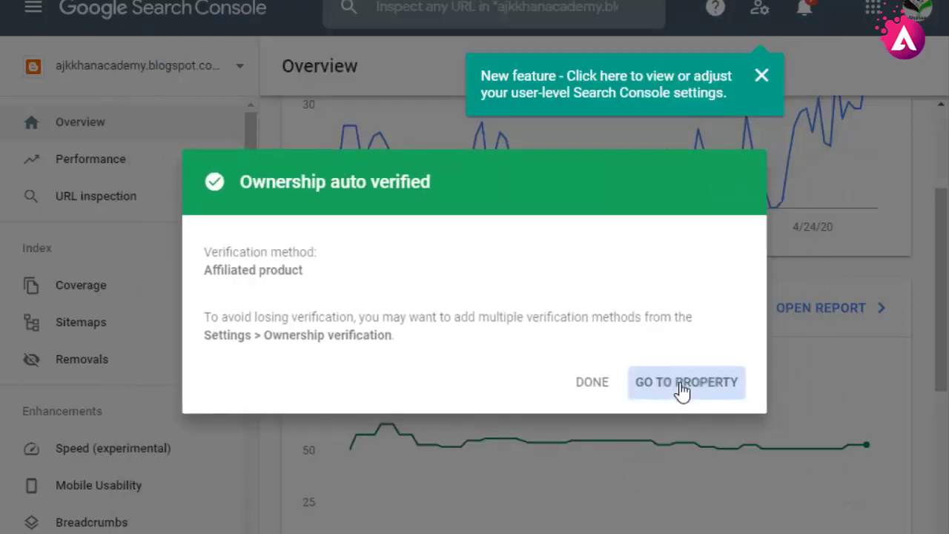
click(681, 383)
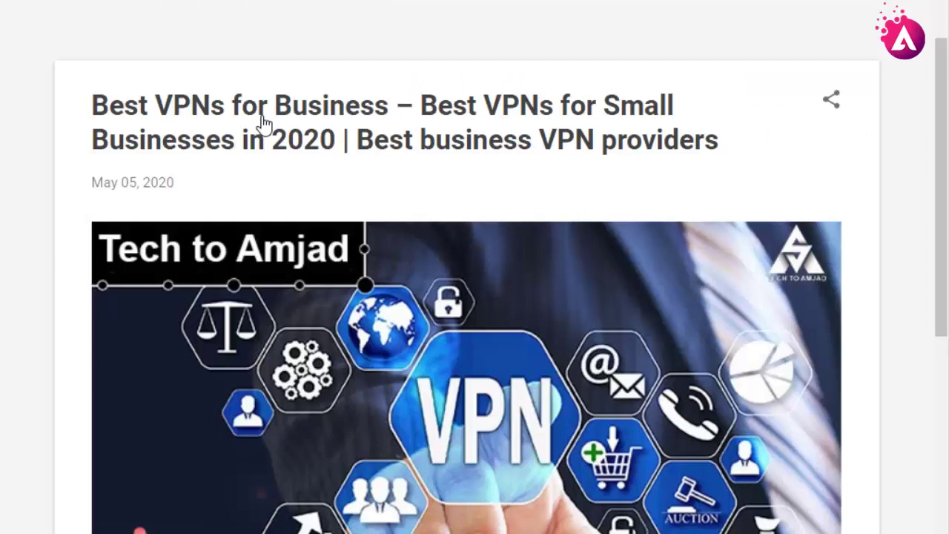
Step: Open the business VPN post on the live blog and copy its full web address
click(263, 123)
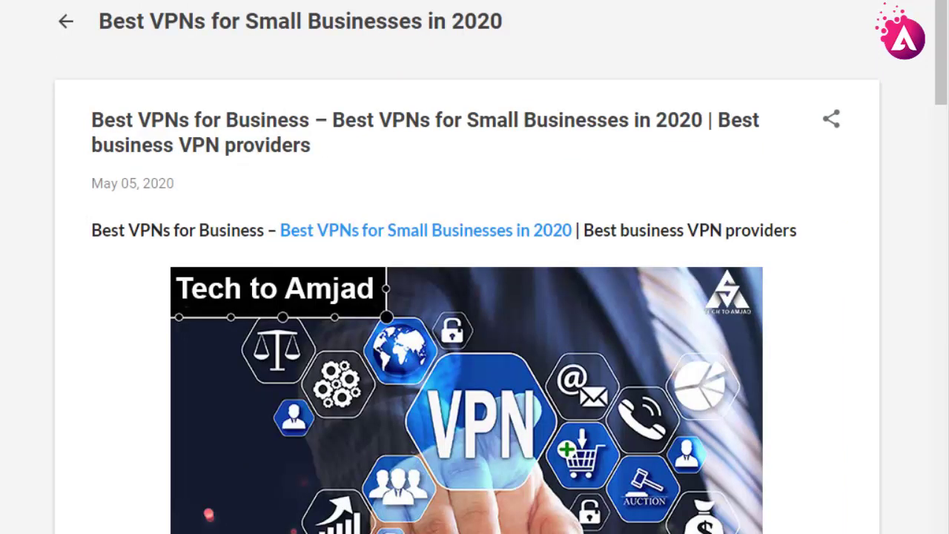
right_click(349, 4)
click(402, 66)
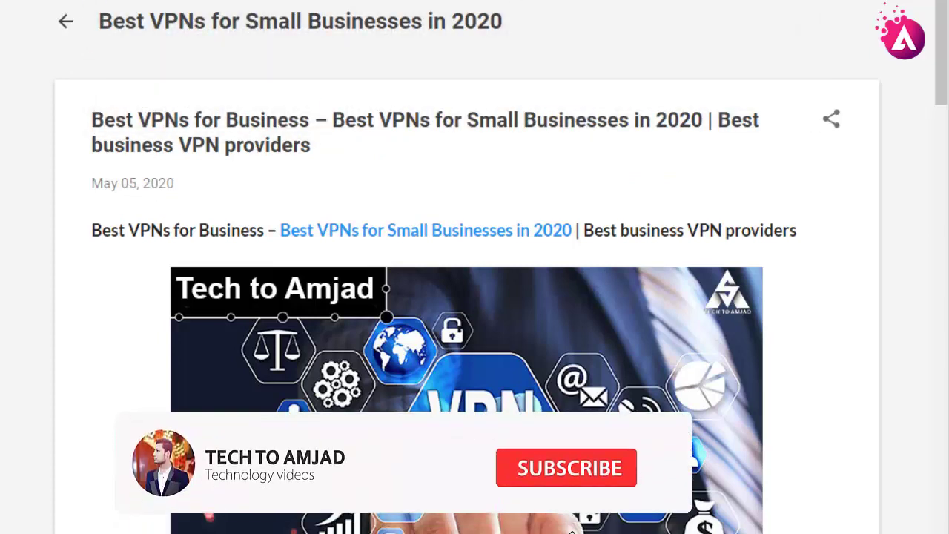
right_click(478, 2)
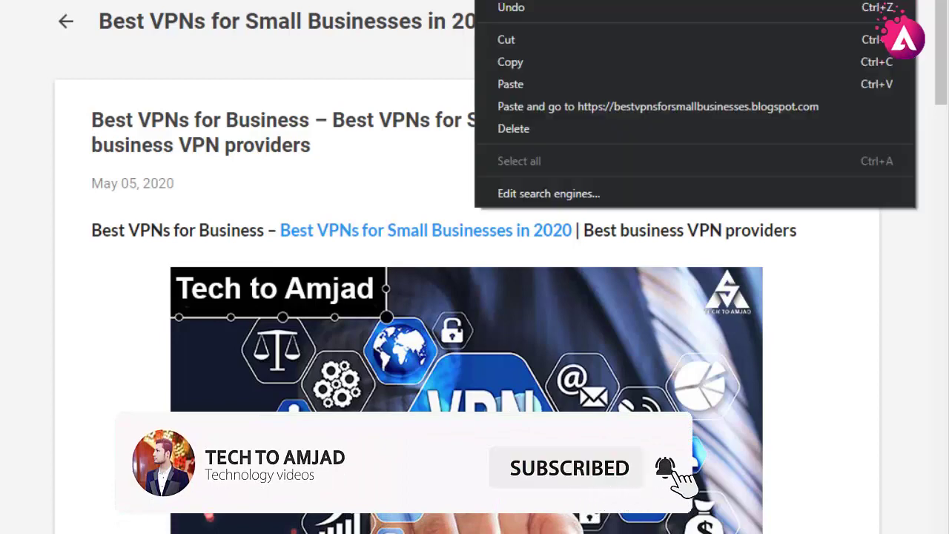
click(517, 63)
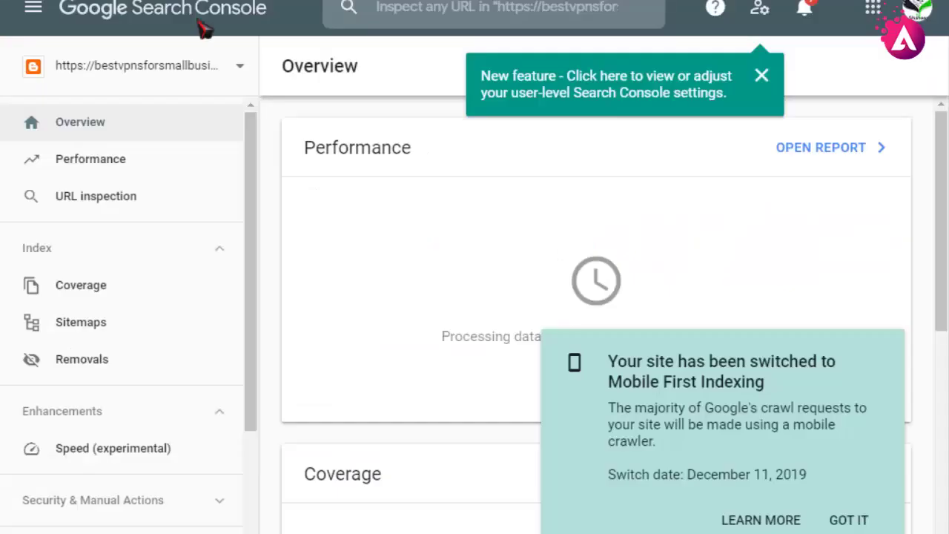
Step: Inspect the copied post URL ending in best-vpns-for-Small-business.html in Search Console and request indexing for it
click(146, 205)
right_click(438, 9)
click(470, 146)
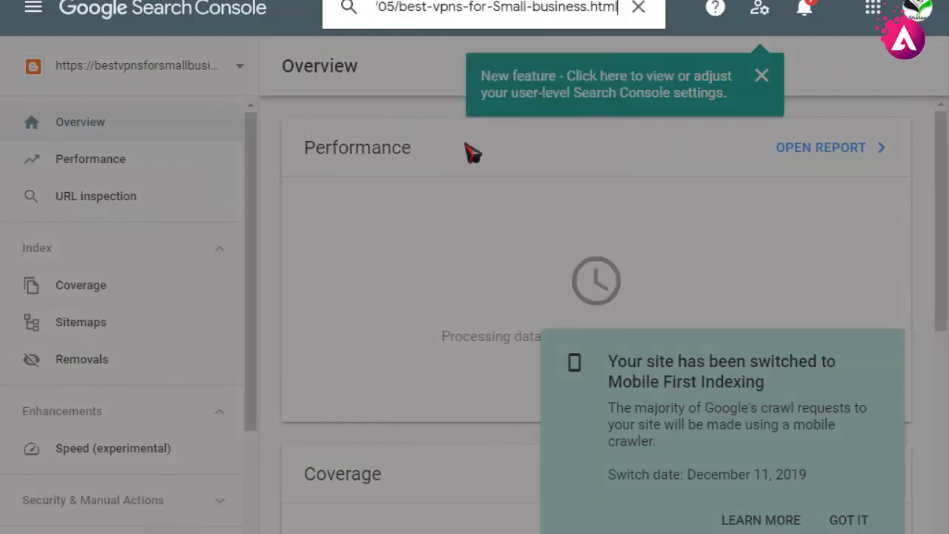
key(Return)
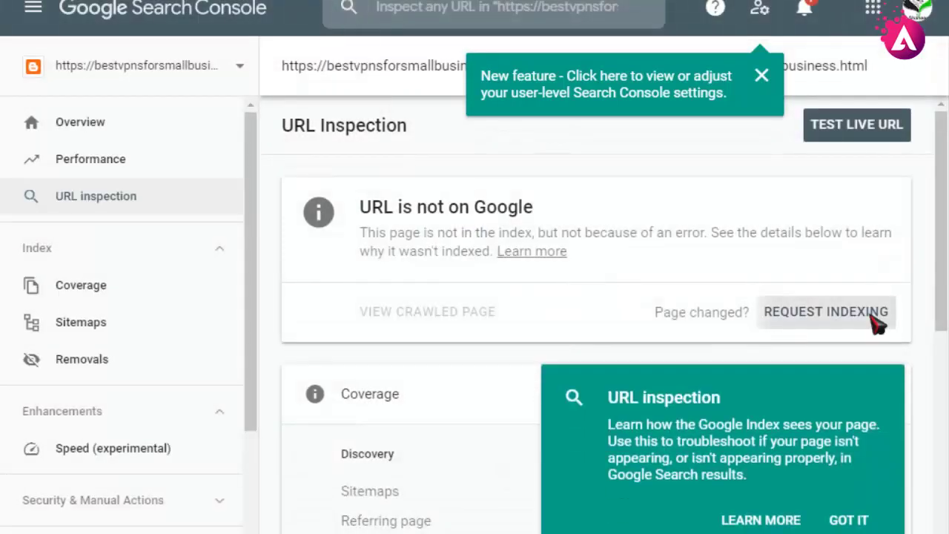
click(871, 316)
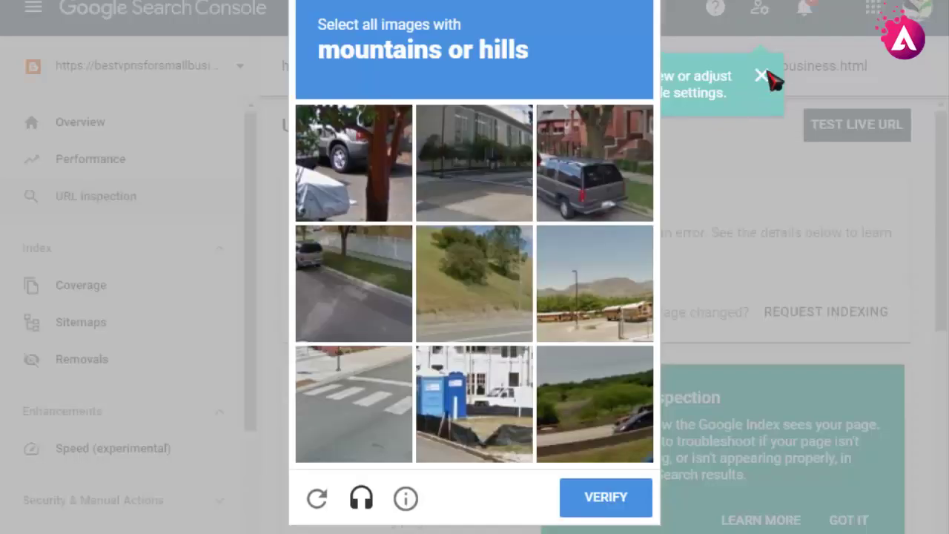
Step: Try to answer the mountains or hills image challenge and load a different challenge in place of the fire hydrants one
click(593, 428)
click(582, 200)
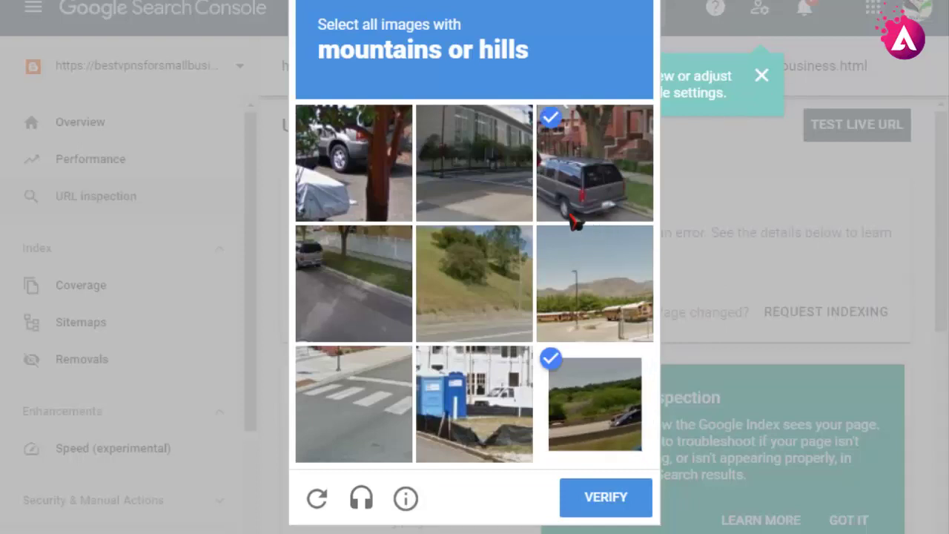
click(305, 154)
click(593, 495)
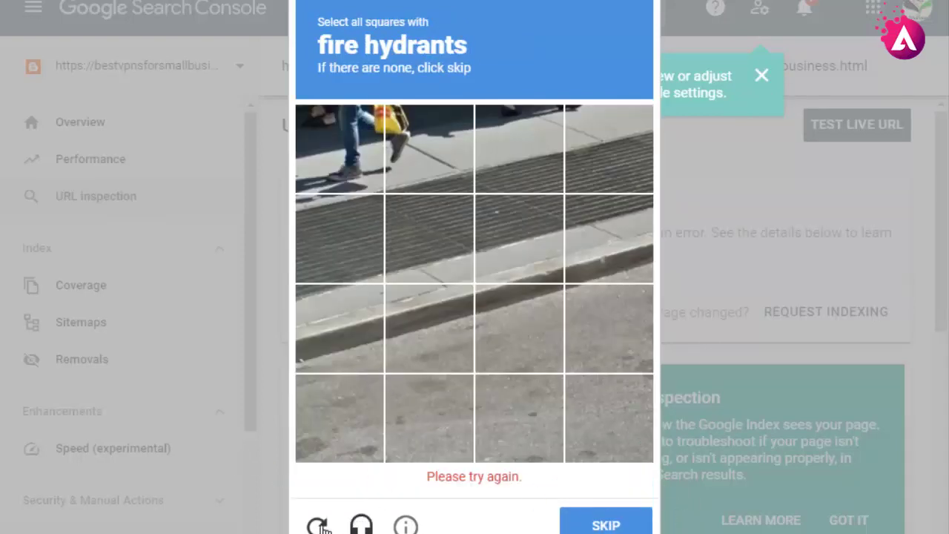
click(317, 525)
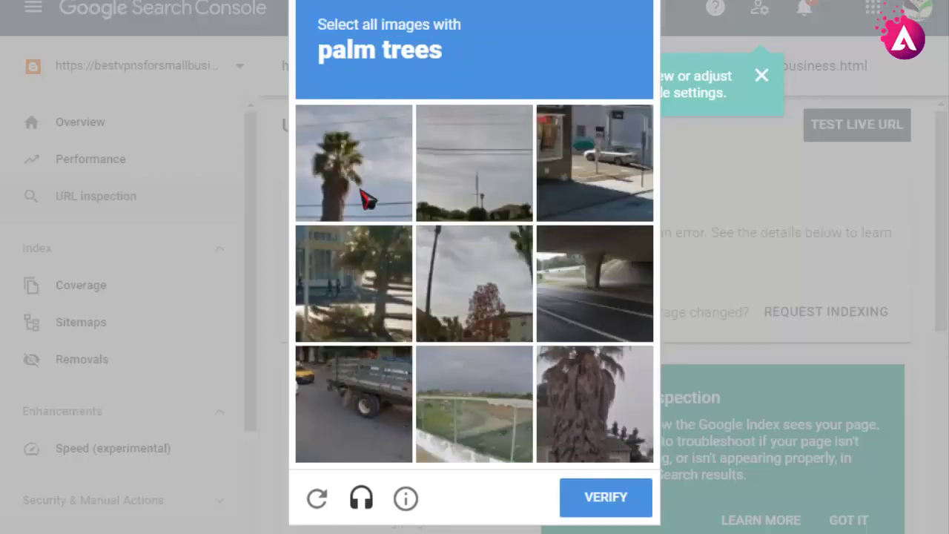
Step: Complete the palm trees image challenge to submit the indexing request, and start a live test of the post's URL
click(616, 407)
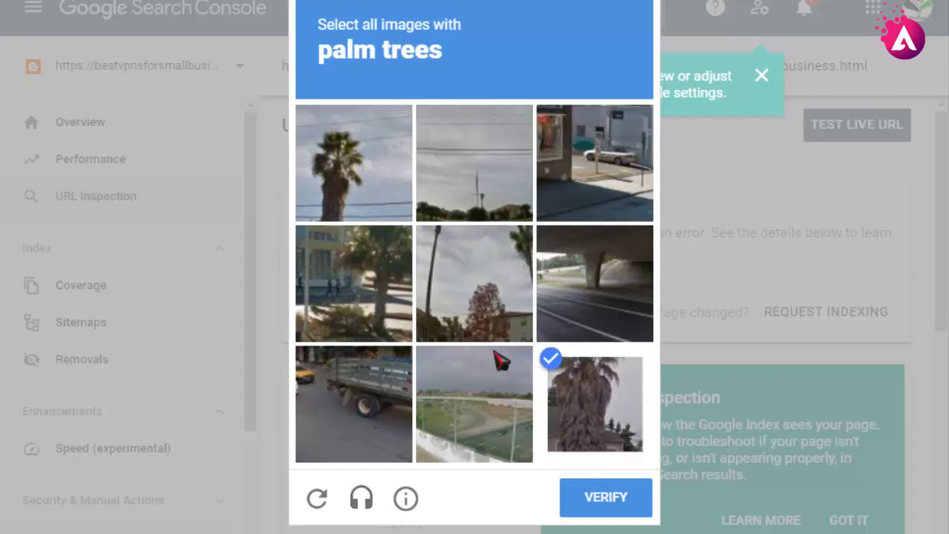
click(365, 272)
click(361, 163)
click(606, 496)
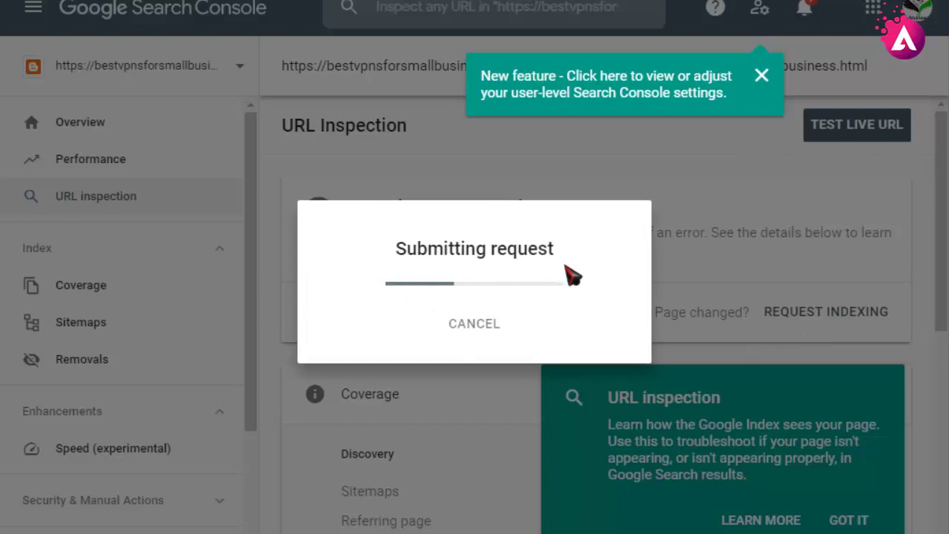
click(794, 331)
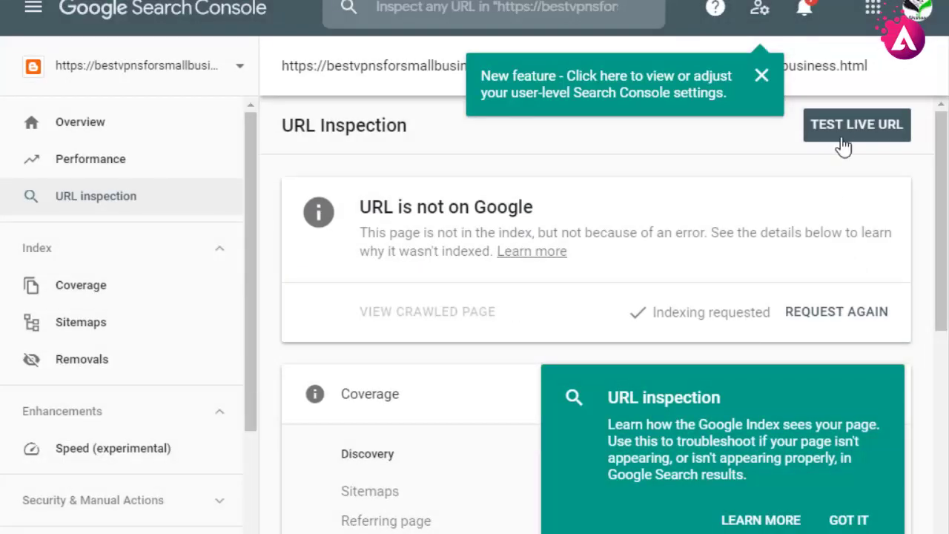
click(845, 135)
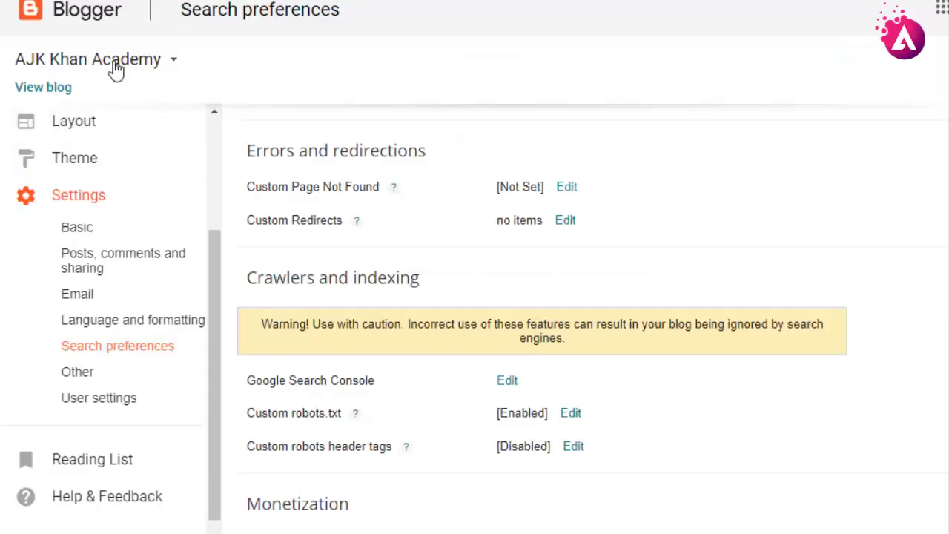
Step: Switch the Blogger dashboard to the Best VPNs for Small Businesses in 2020 blog and view its published post
click(111, 64)
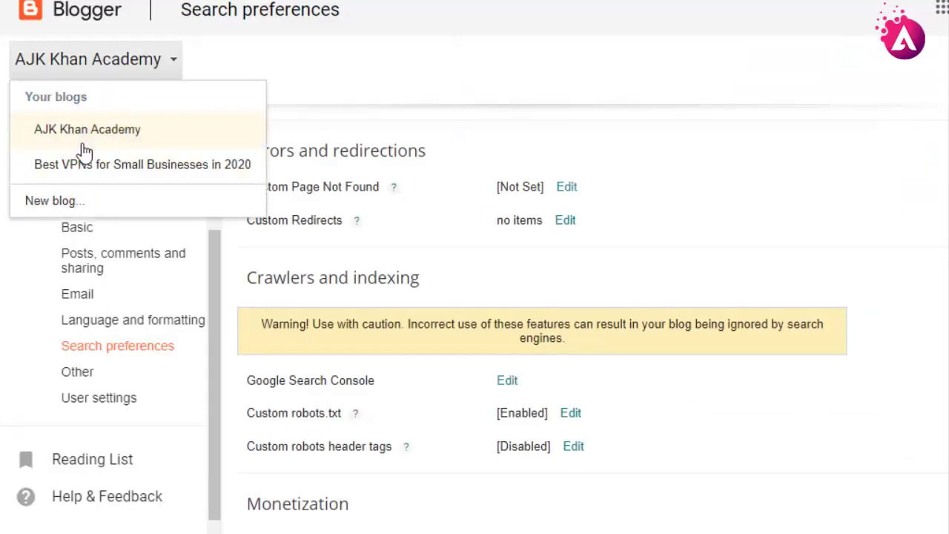
click(190, 175)
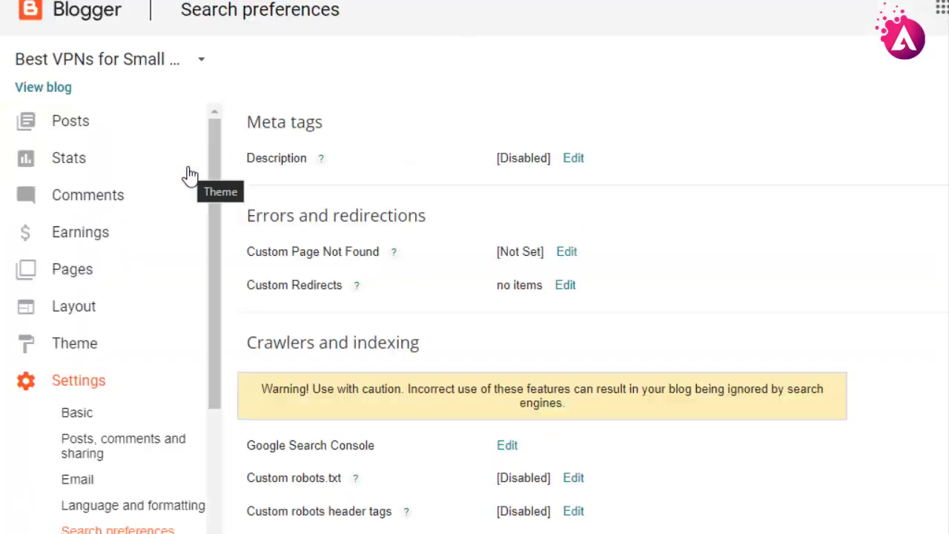
click(131, 126)
mouse_move(351, 218)
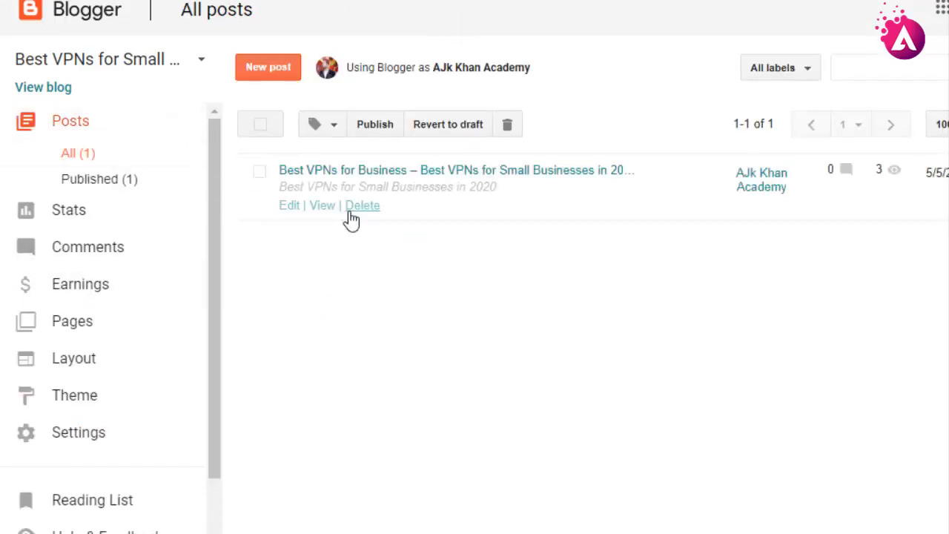
click(323, 206)
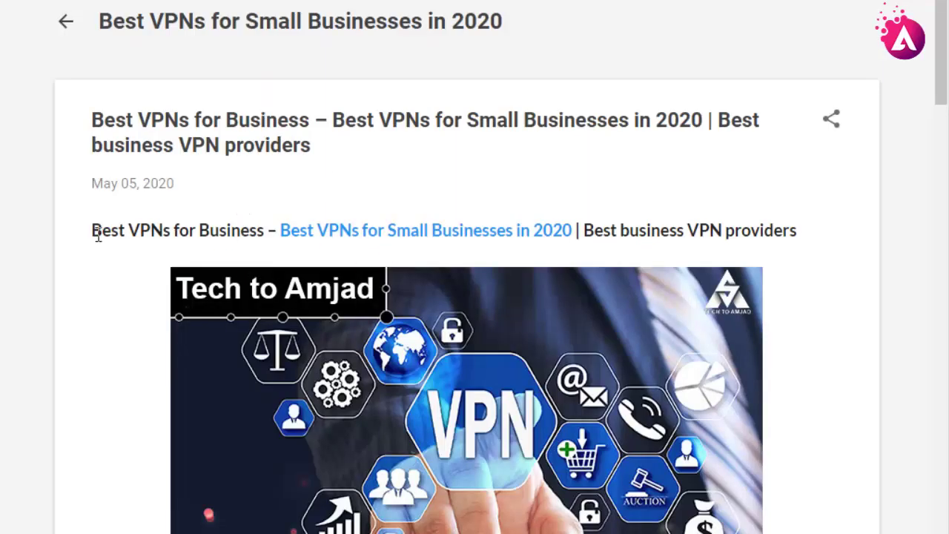
Step: Review the published Best VPNs post on the Blogger blog, checking its linked opening line, provider list and pricing sections
drag(97, 234, 371, 234)
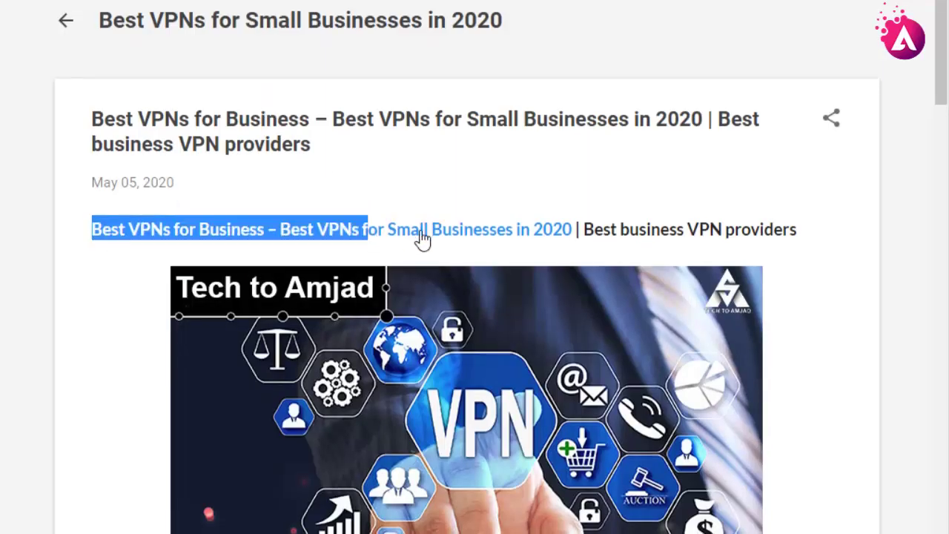
scroll(421, 237, down, 10)
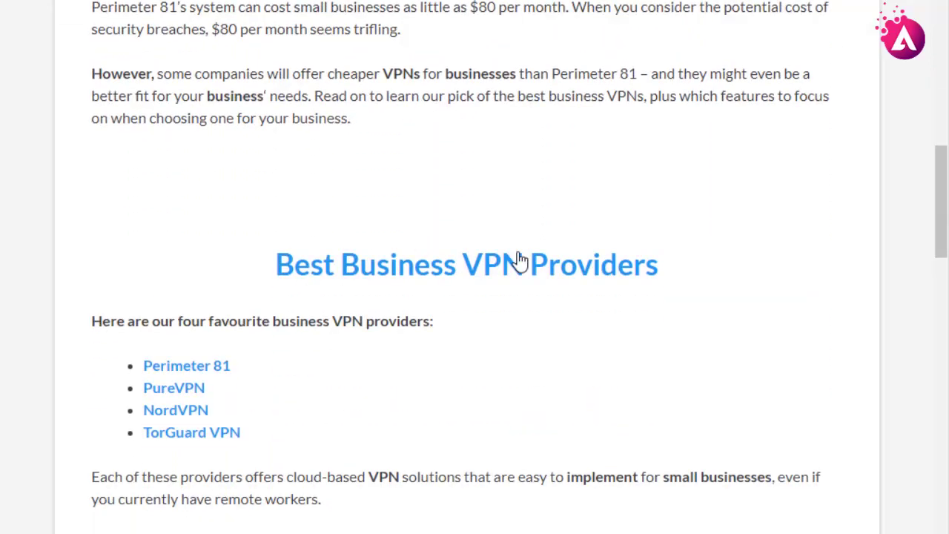
scroll(517, 259, down, 3)
scroll(254, 356, down, 6)
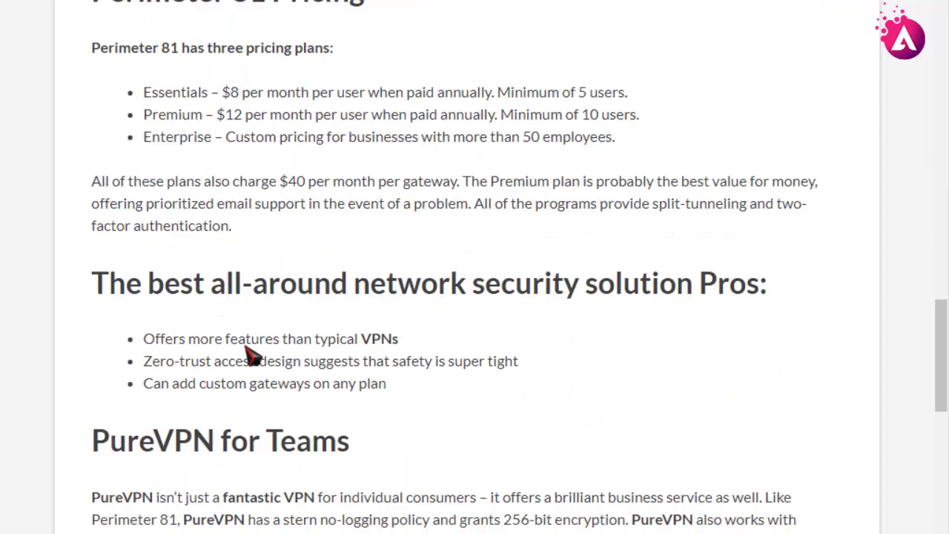
scroll(250, 350, up, 10)
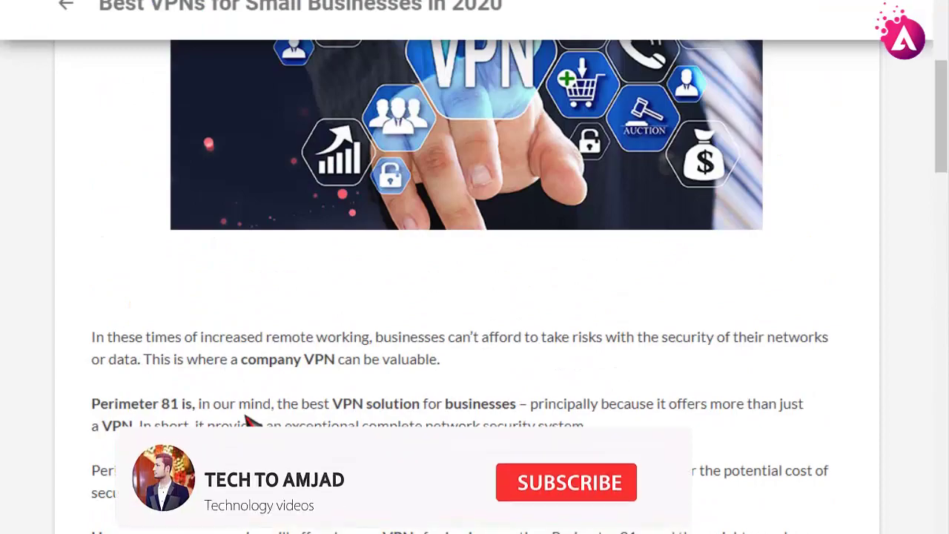
scroll(252, 419, up, 5)
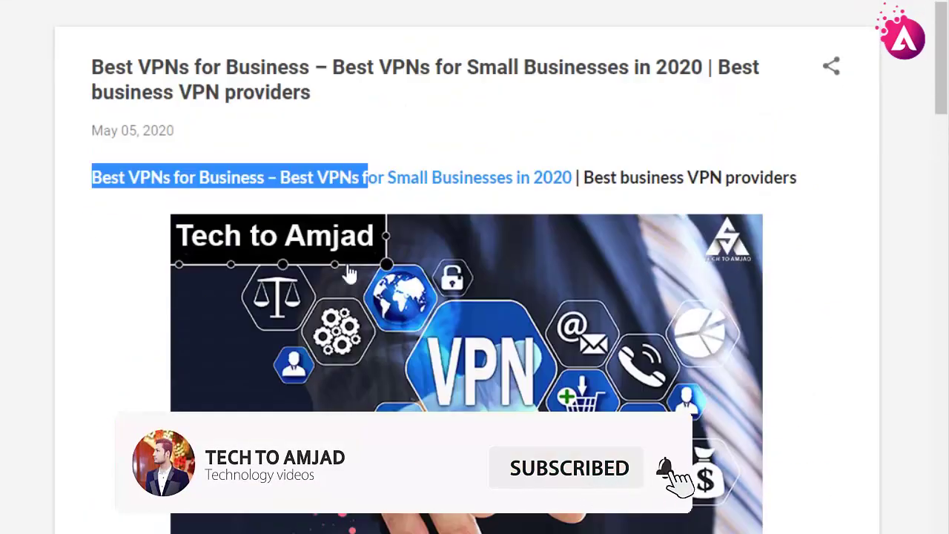
scroll(348, 274, up, 1)
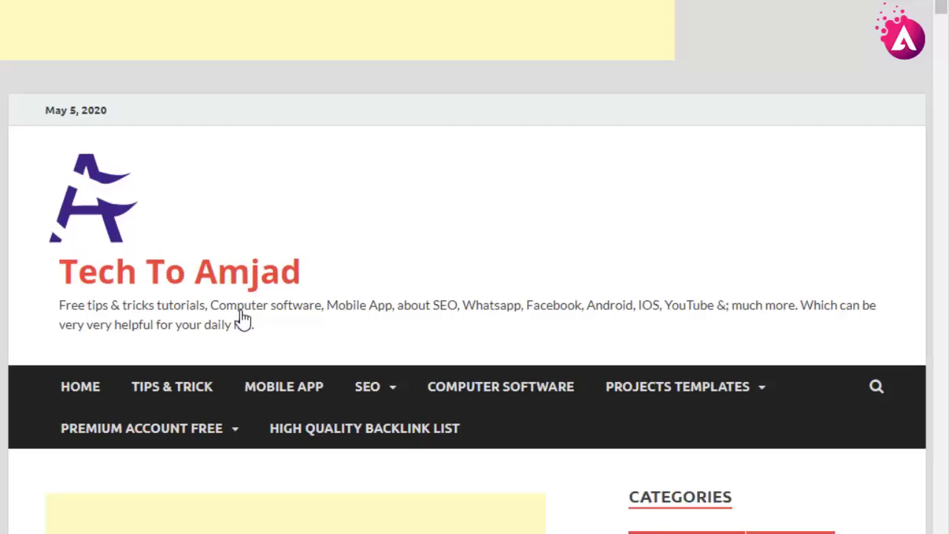
Step: Compare the Blogger post with the articles on the Tech To Amjad website that its backlinks point to
scroll(245, 318, down, 15)
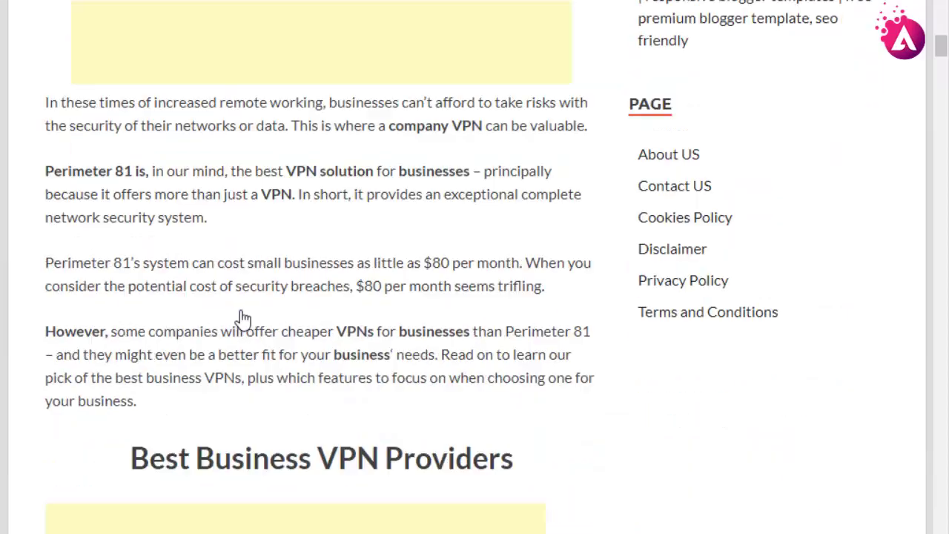
scroll(244, 319, down, 20)
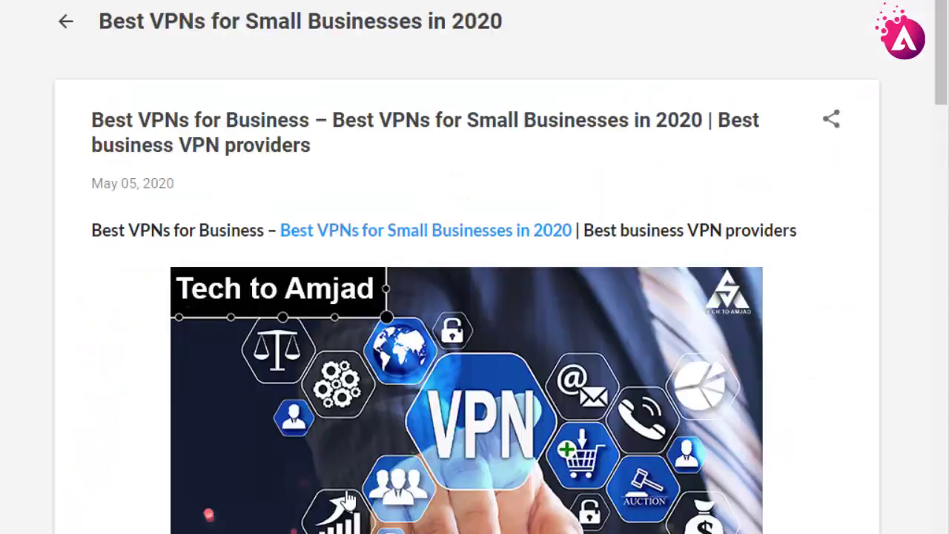
scroll(262, 371, down, 15)
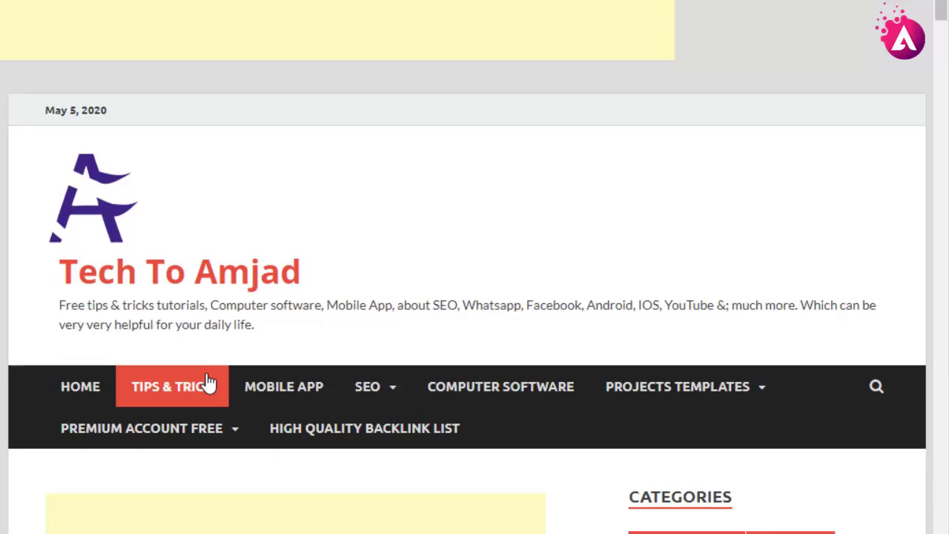
scroll(200, 381, down, 10)
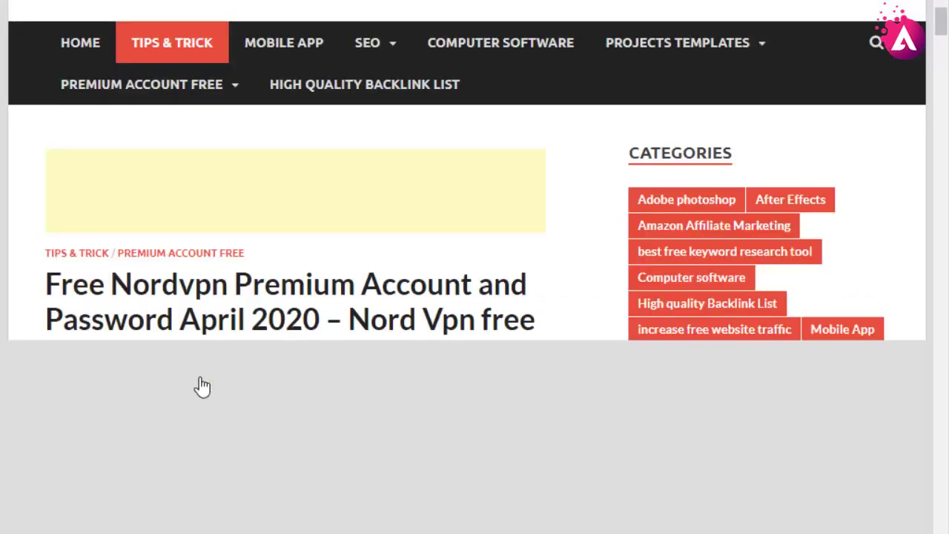
scroll(201, 376, up, 8)
scroll(204, 387, down, 11)
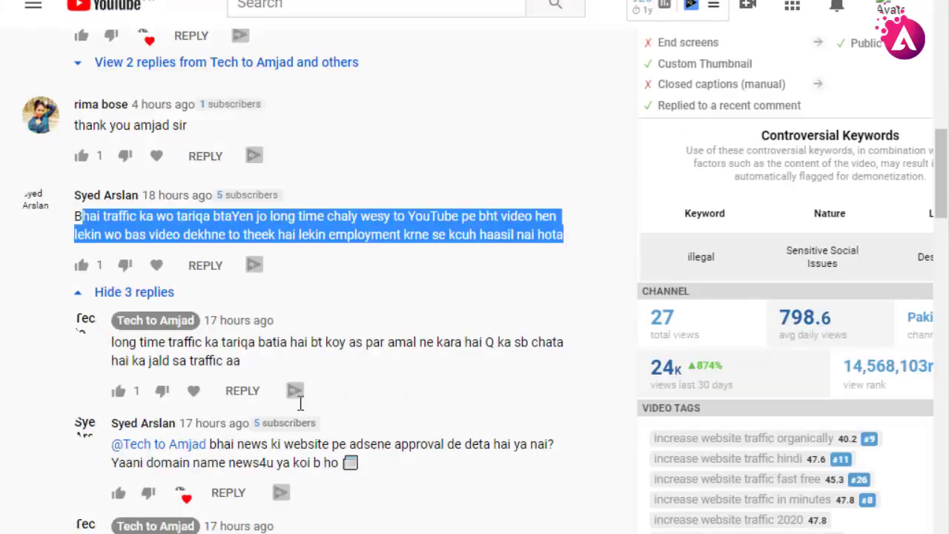
Step: Switch to the YouTube video page and read the comment requesting a long-time traffic method, along with the surrounding comments and replies
scroll(301, 402, down, 1)
scroll(305, 335, up, 3)
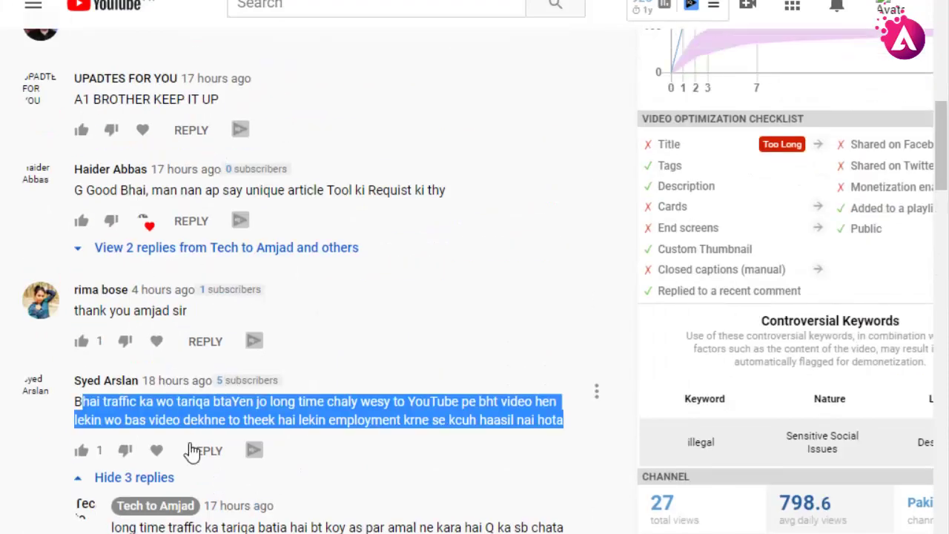
scroll(191, 450, down, 5)
scroll(204, 445, up, 6)
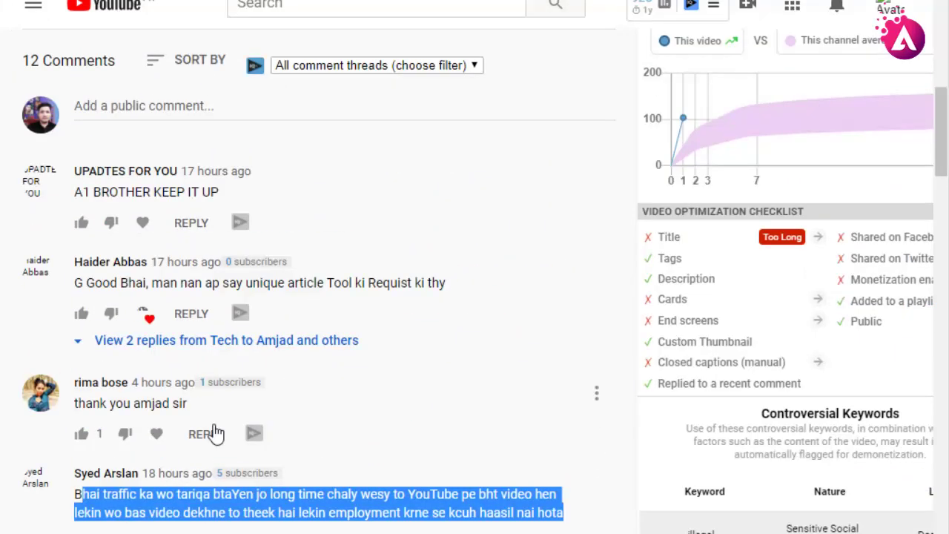